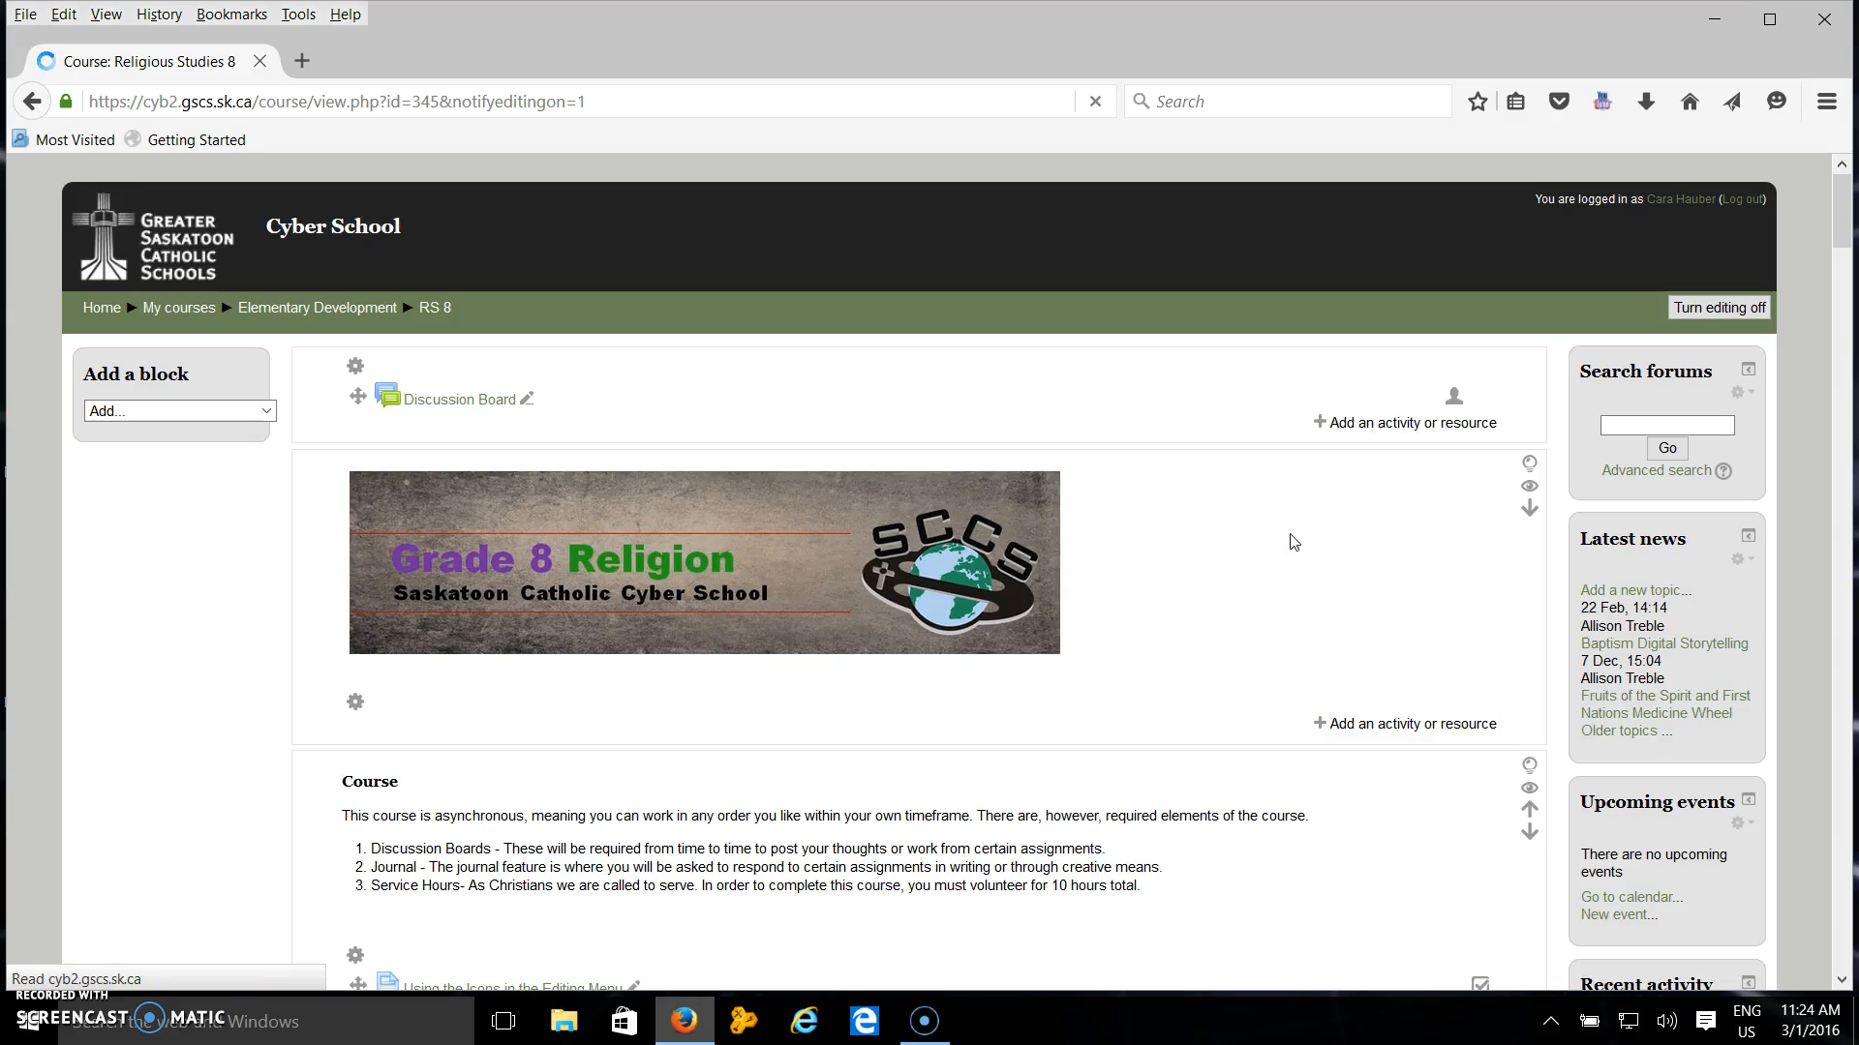
Open the edit settings of the "Using the Icons in the Editing Menu" page in the Course section.
scroll(1029, 684, down, 3)
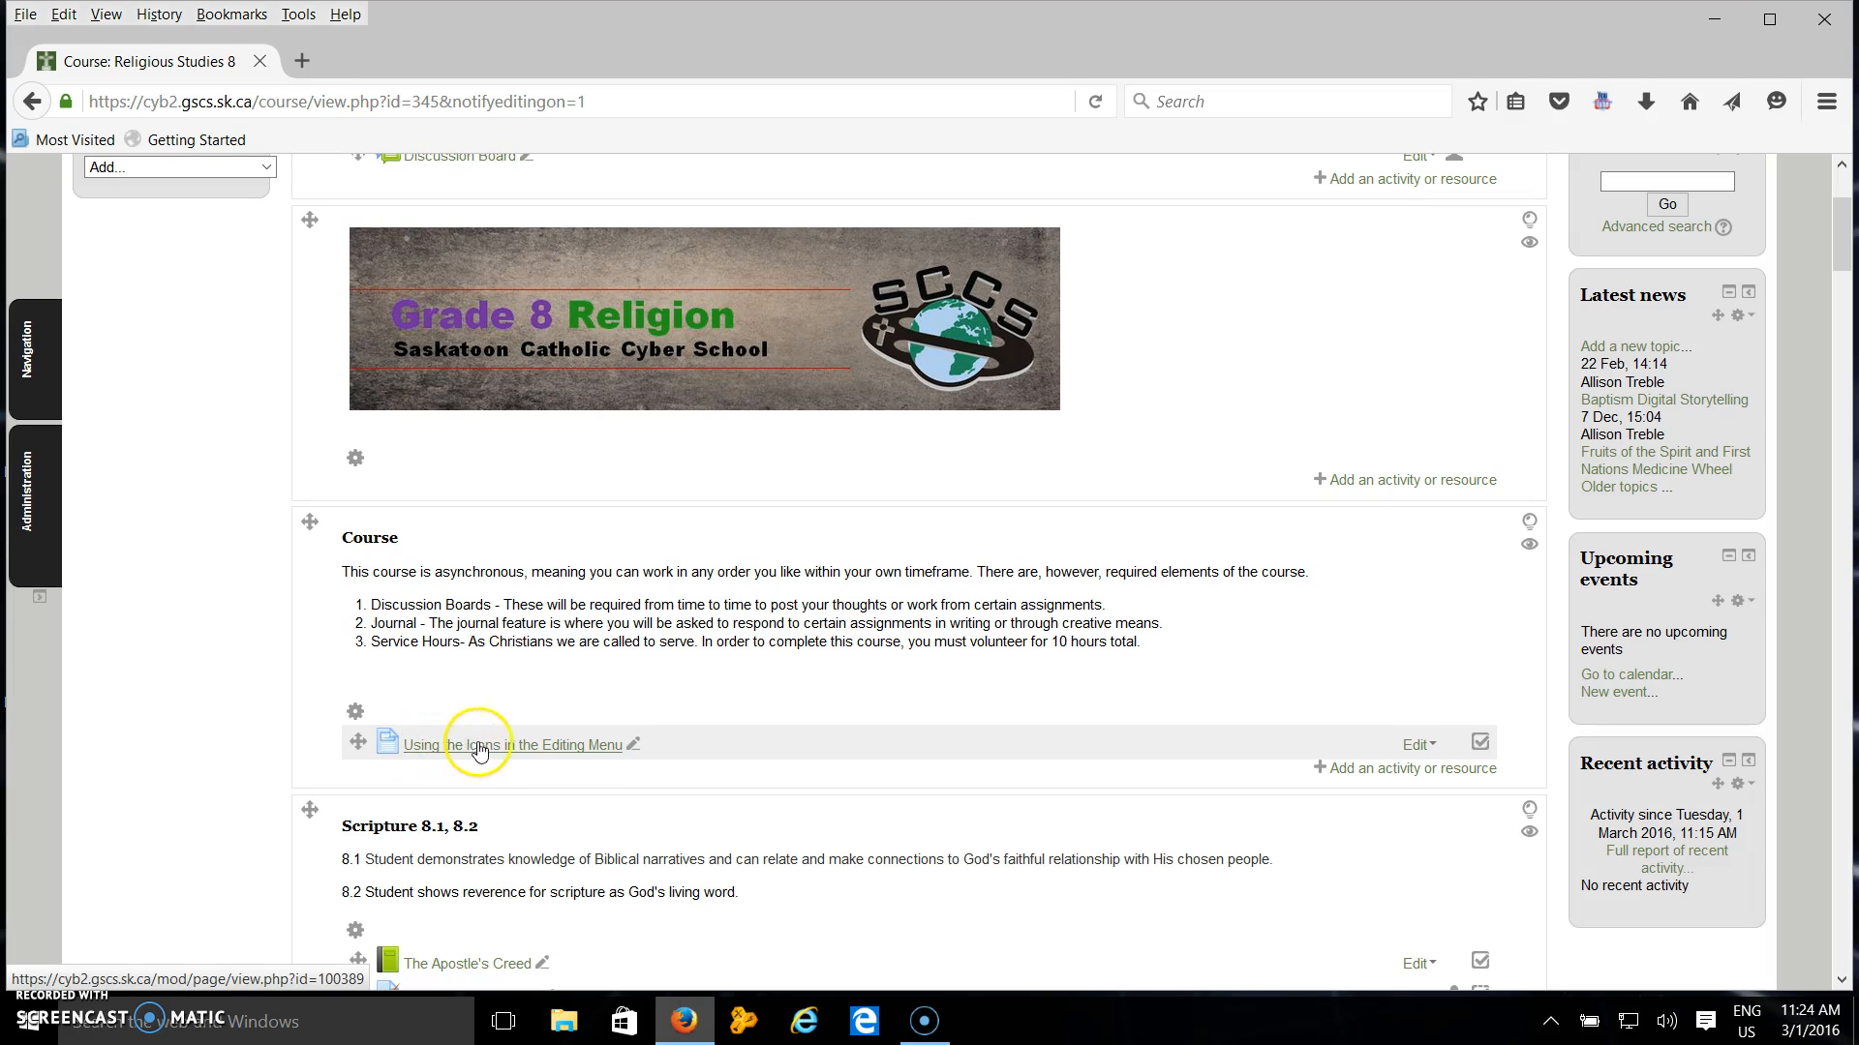
click(1417, 745)
click(1416, 786)
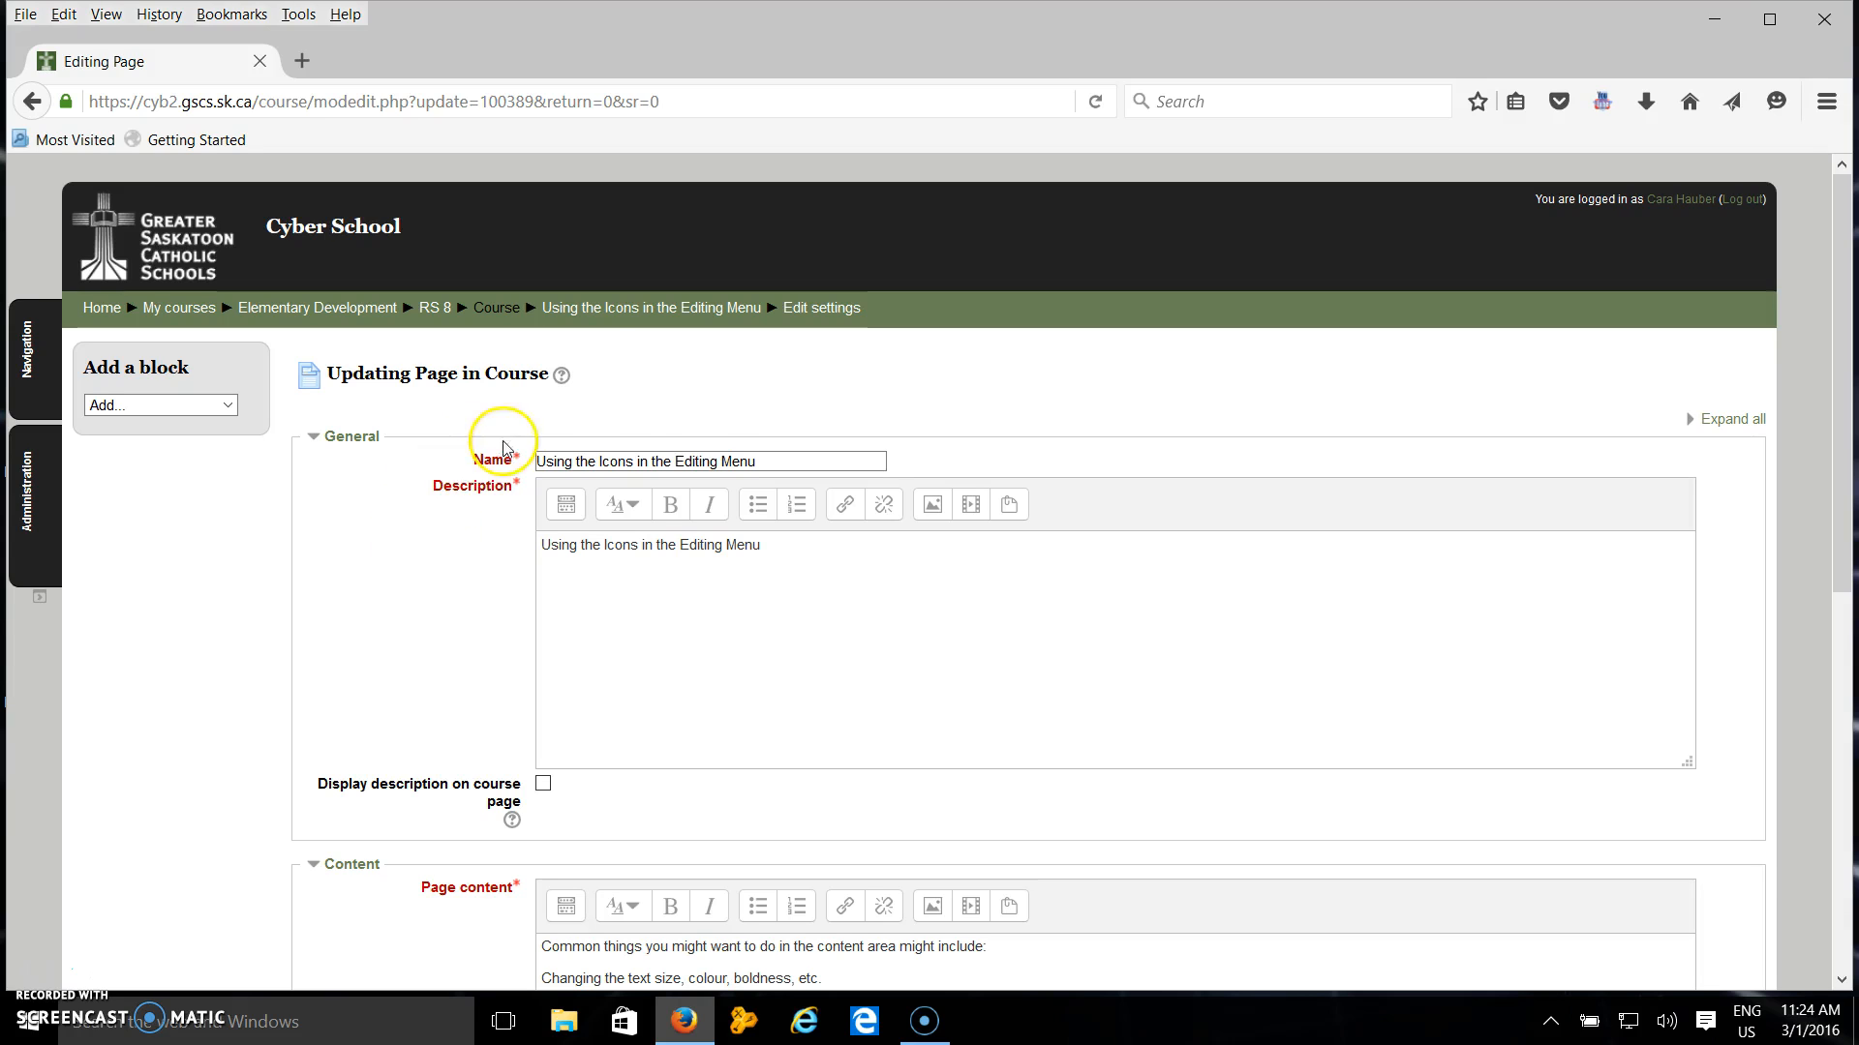
Expand the page content editor's toolbar to show all formatting buttons.
scroll(396, 616, down, 3)
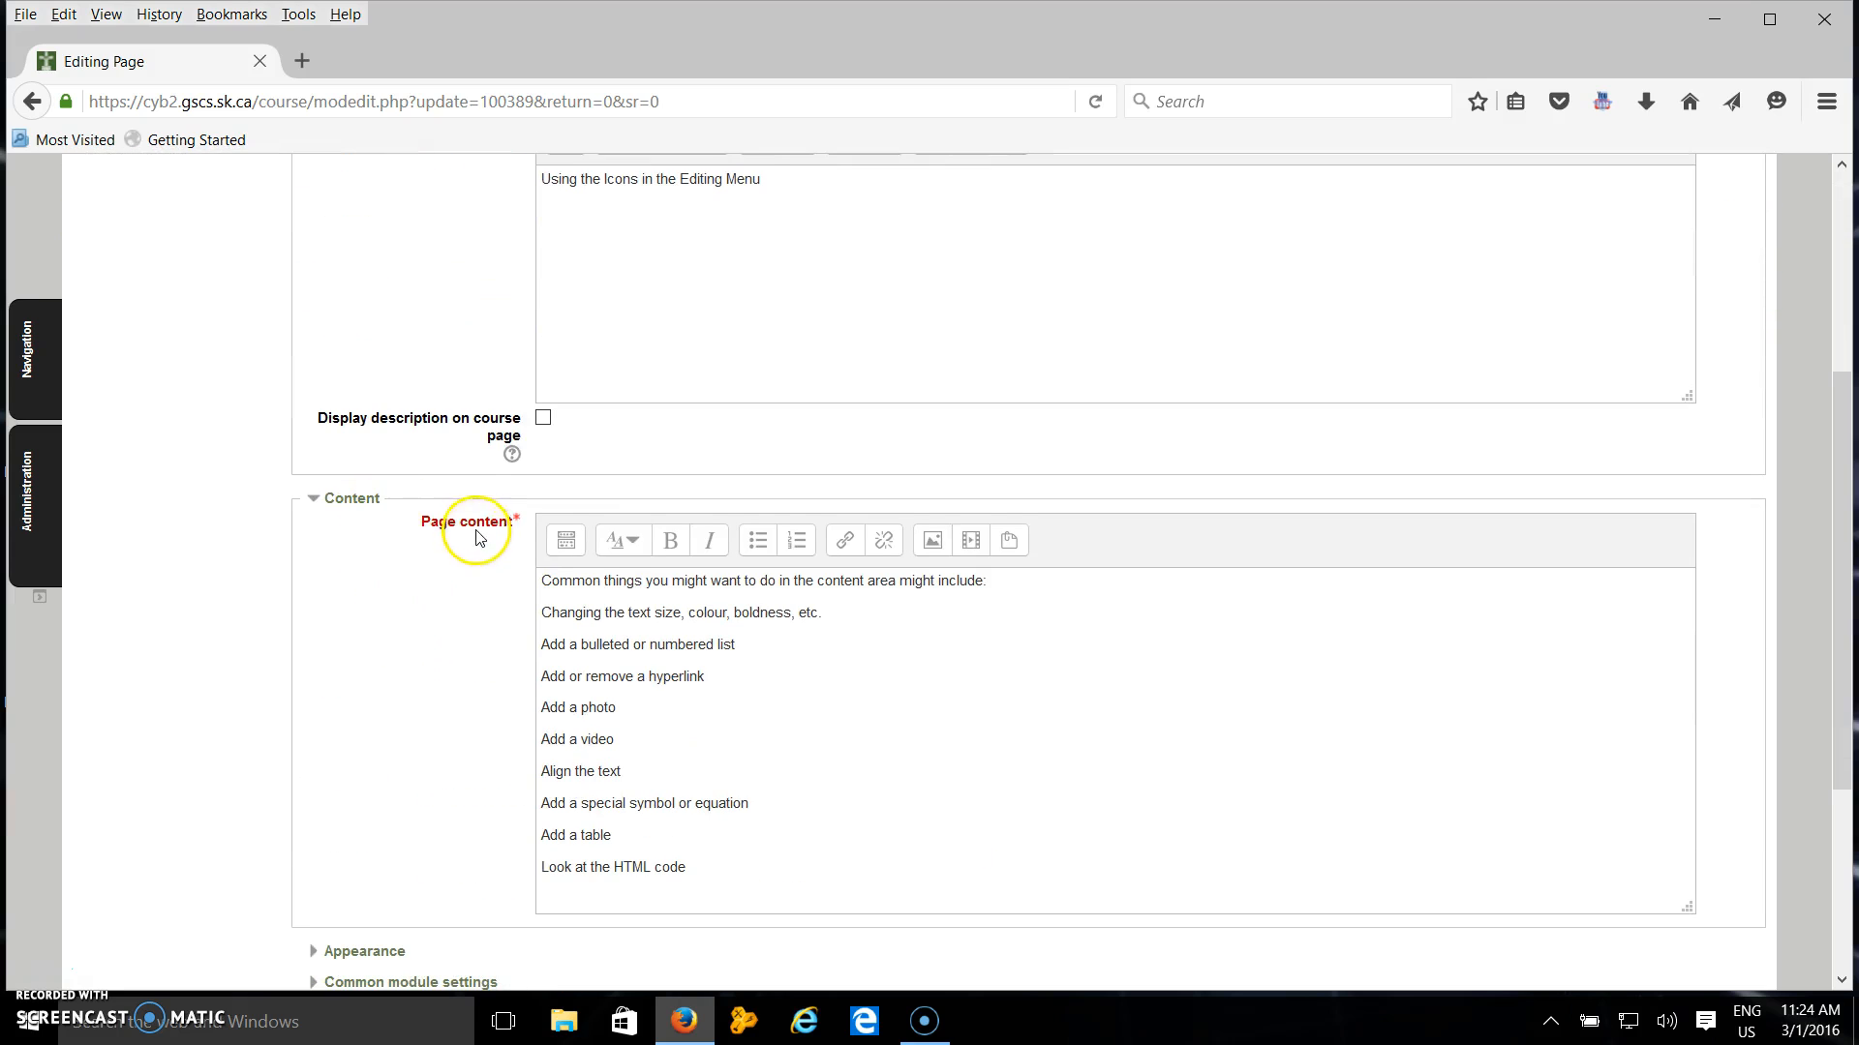
click(568, 549)
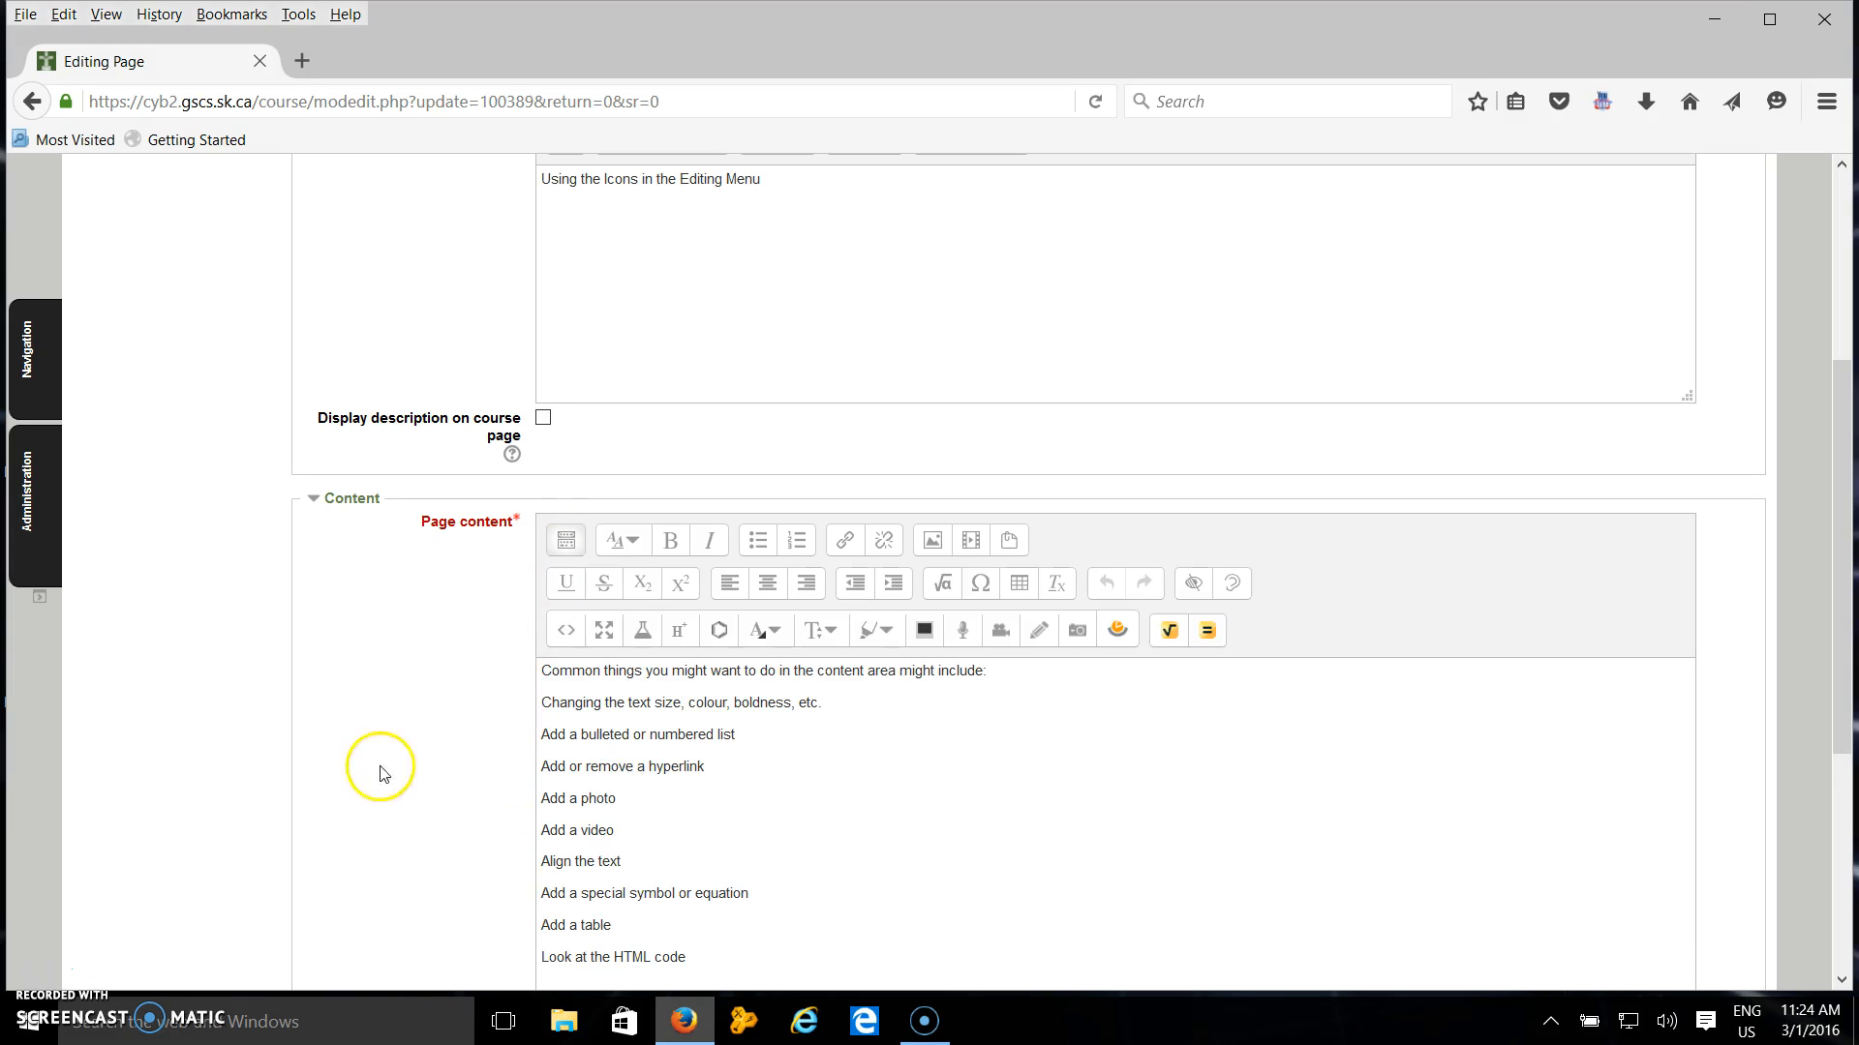
scroll(374, 668, down, 3)
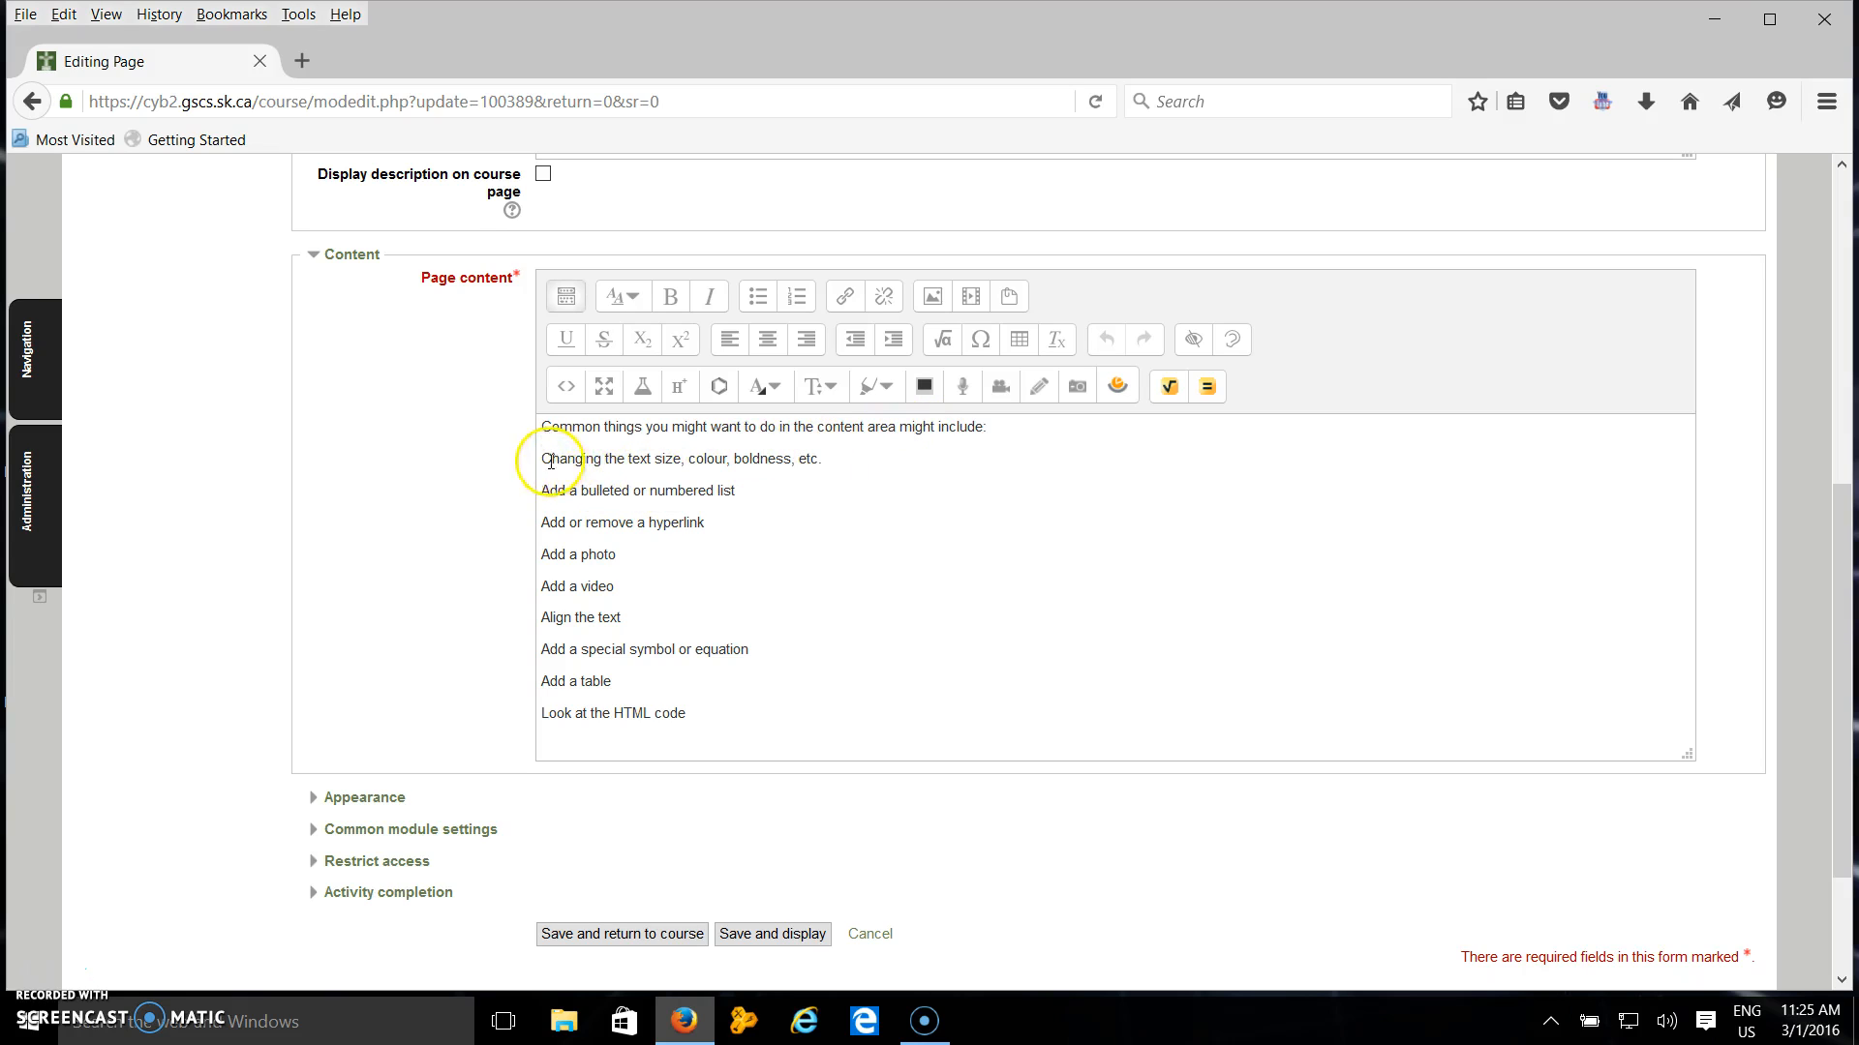
Make the line "Changing the text size, colour, boldness, etc." bold and italic.
drag(544, 454, 808, 452)
click(826, 459)
click(637, 297)
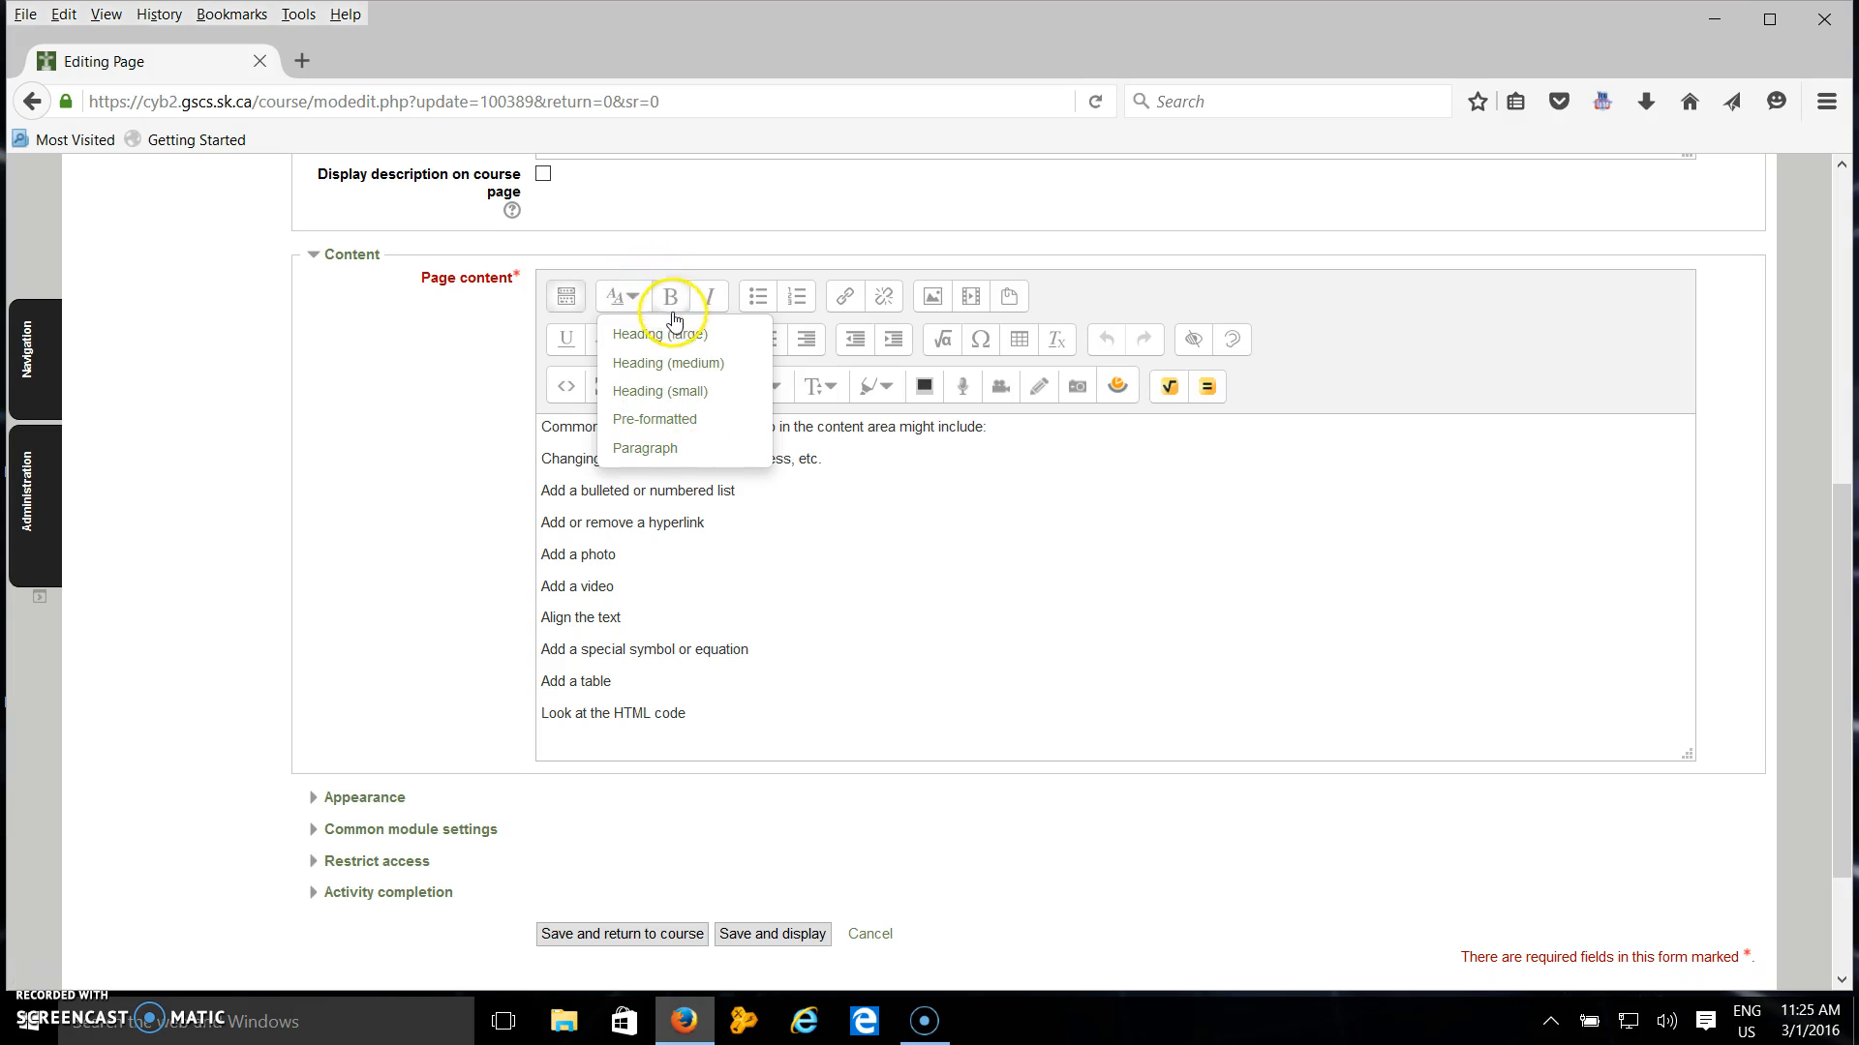
drag(827, 462, 482, 469)
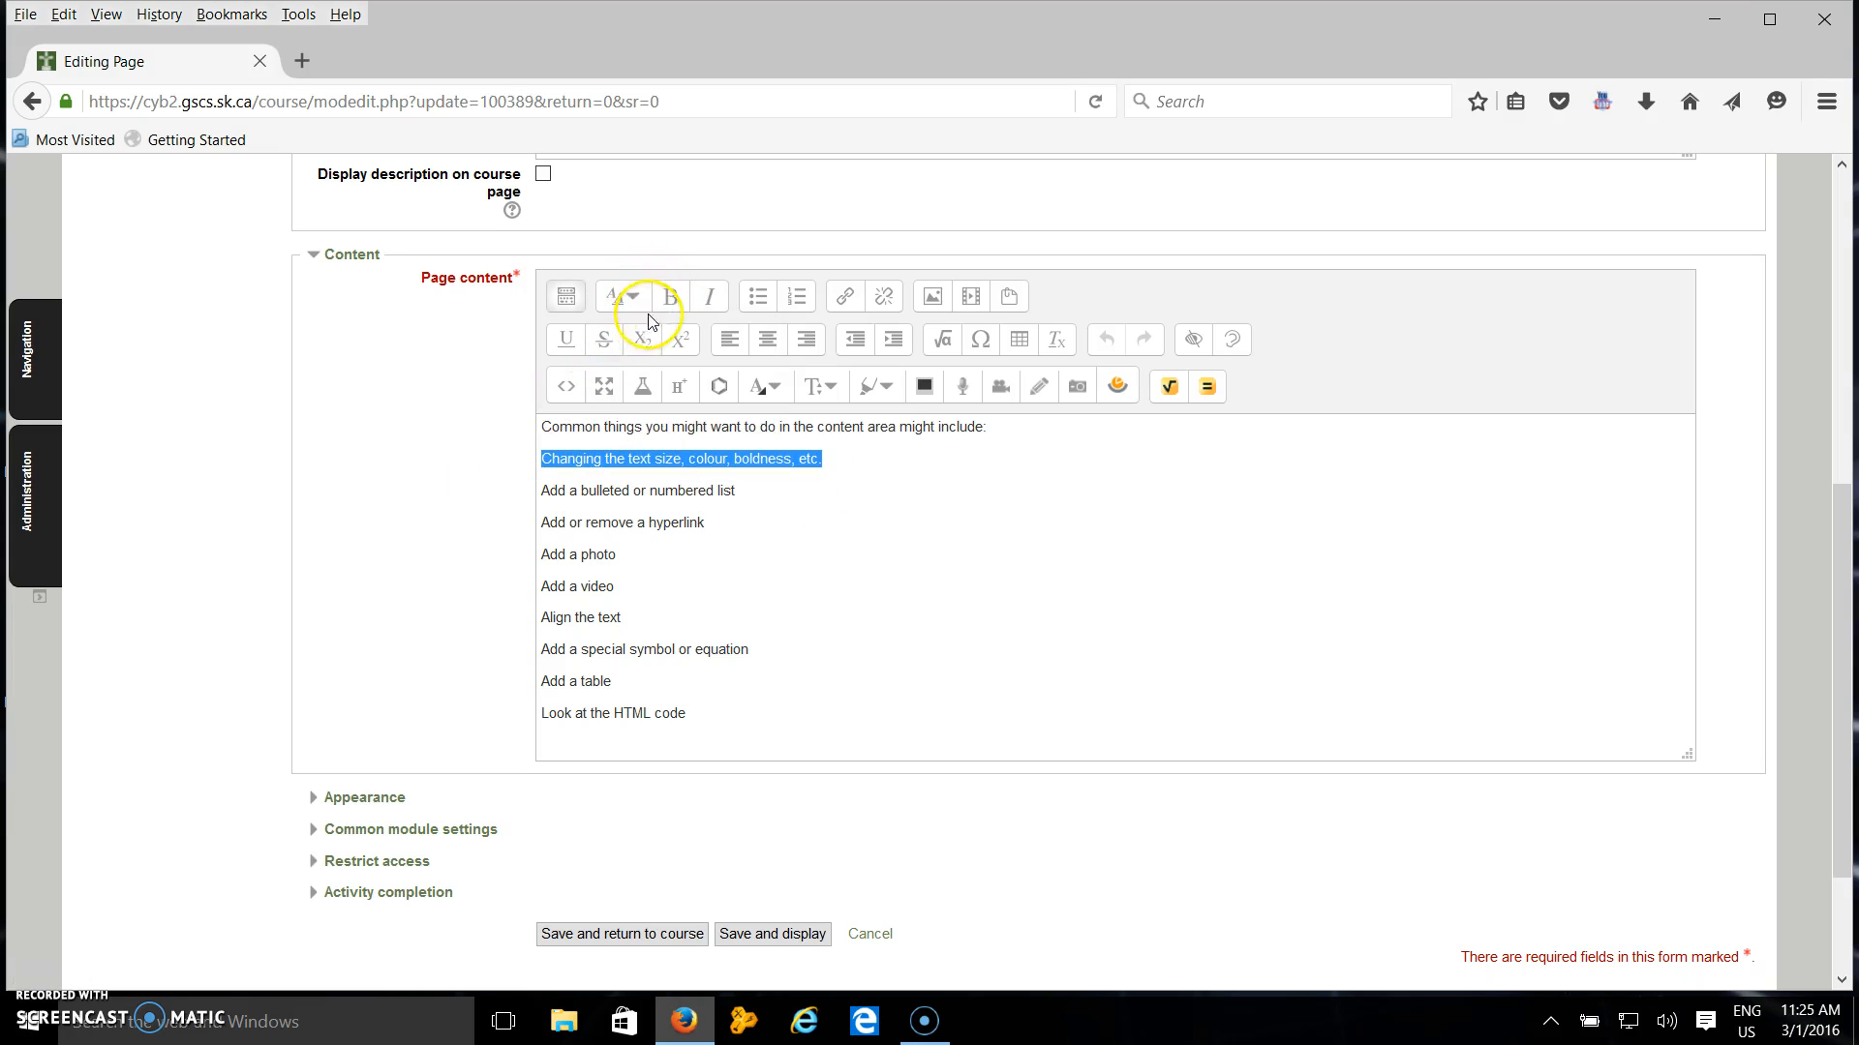
click(671, 299)
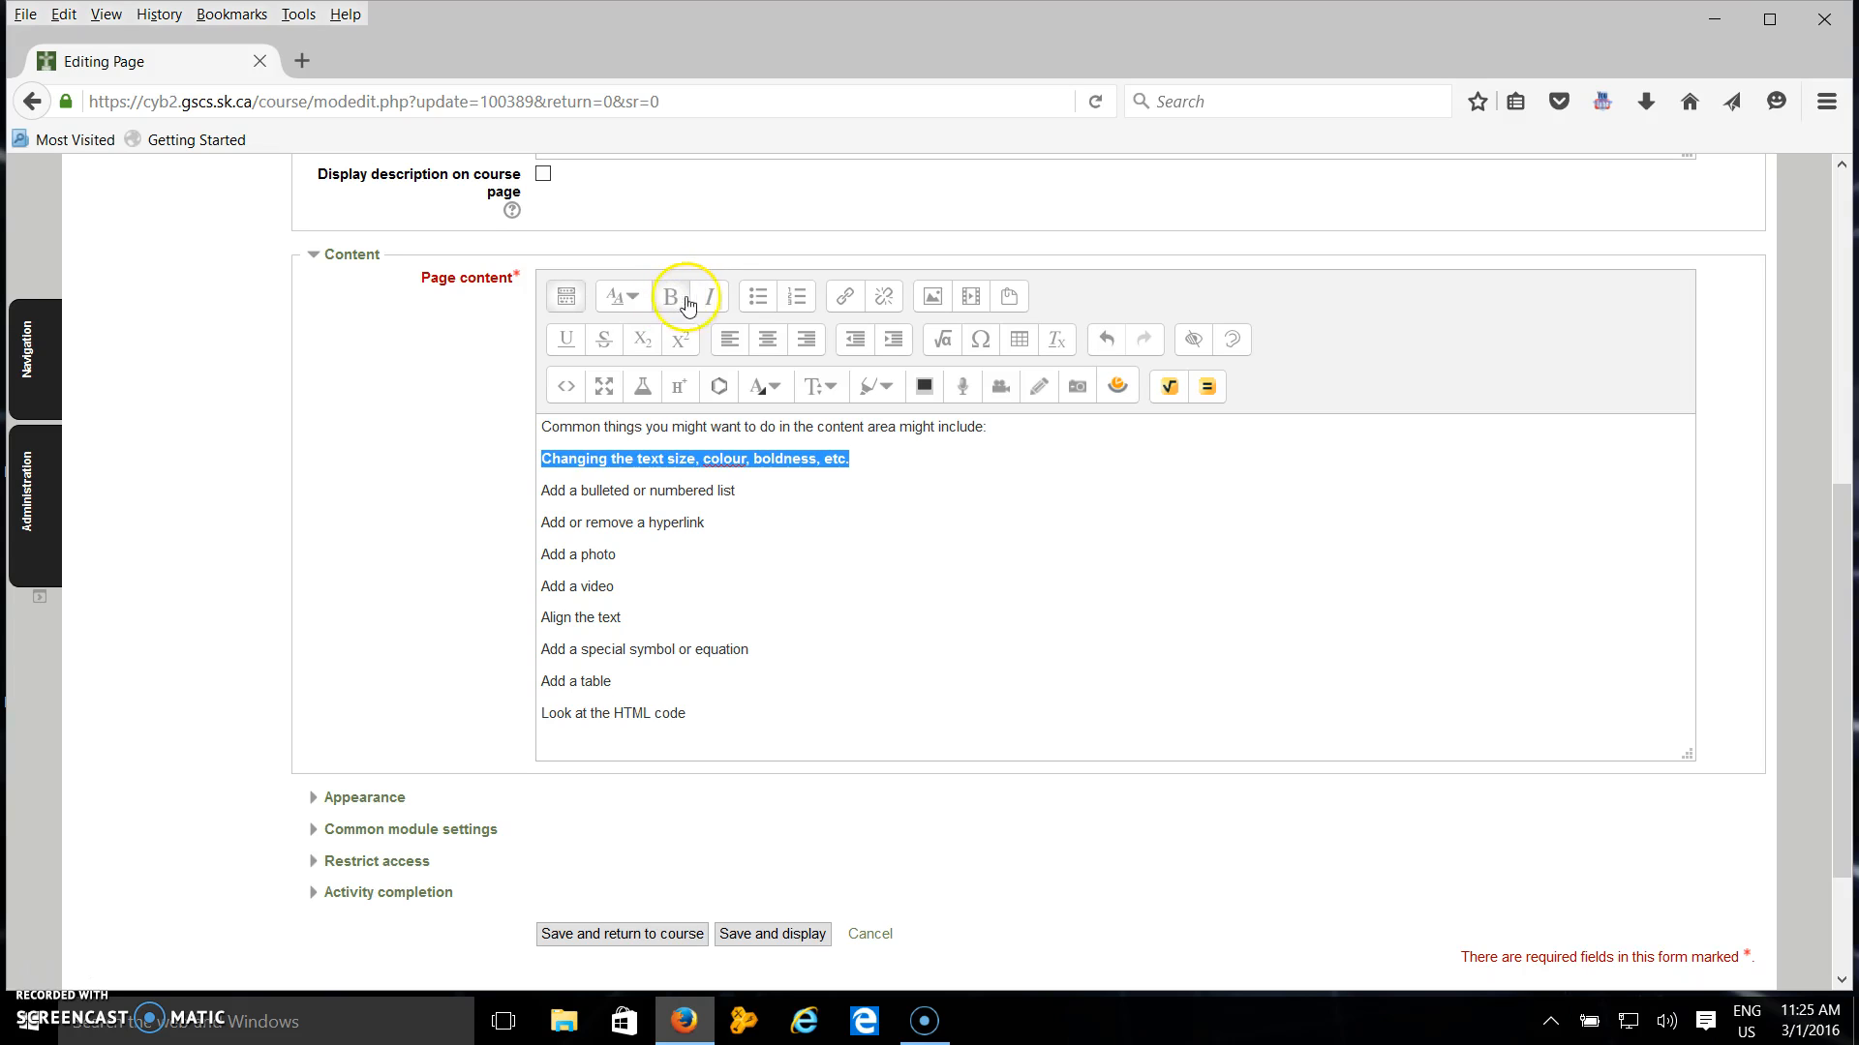
click(708, 299)
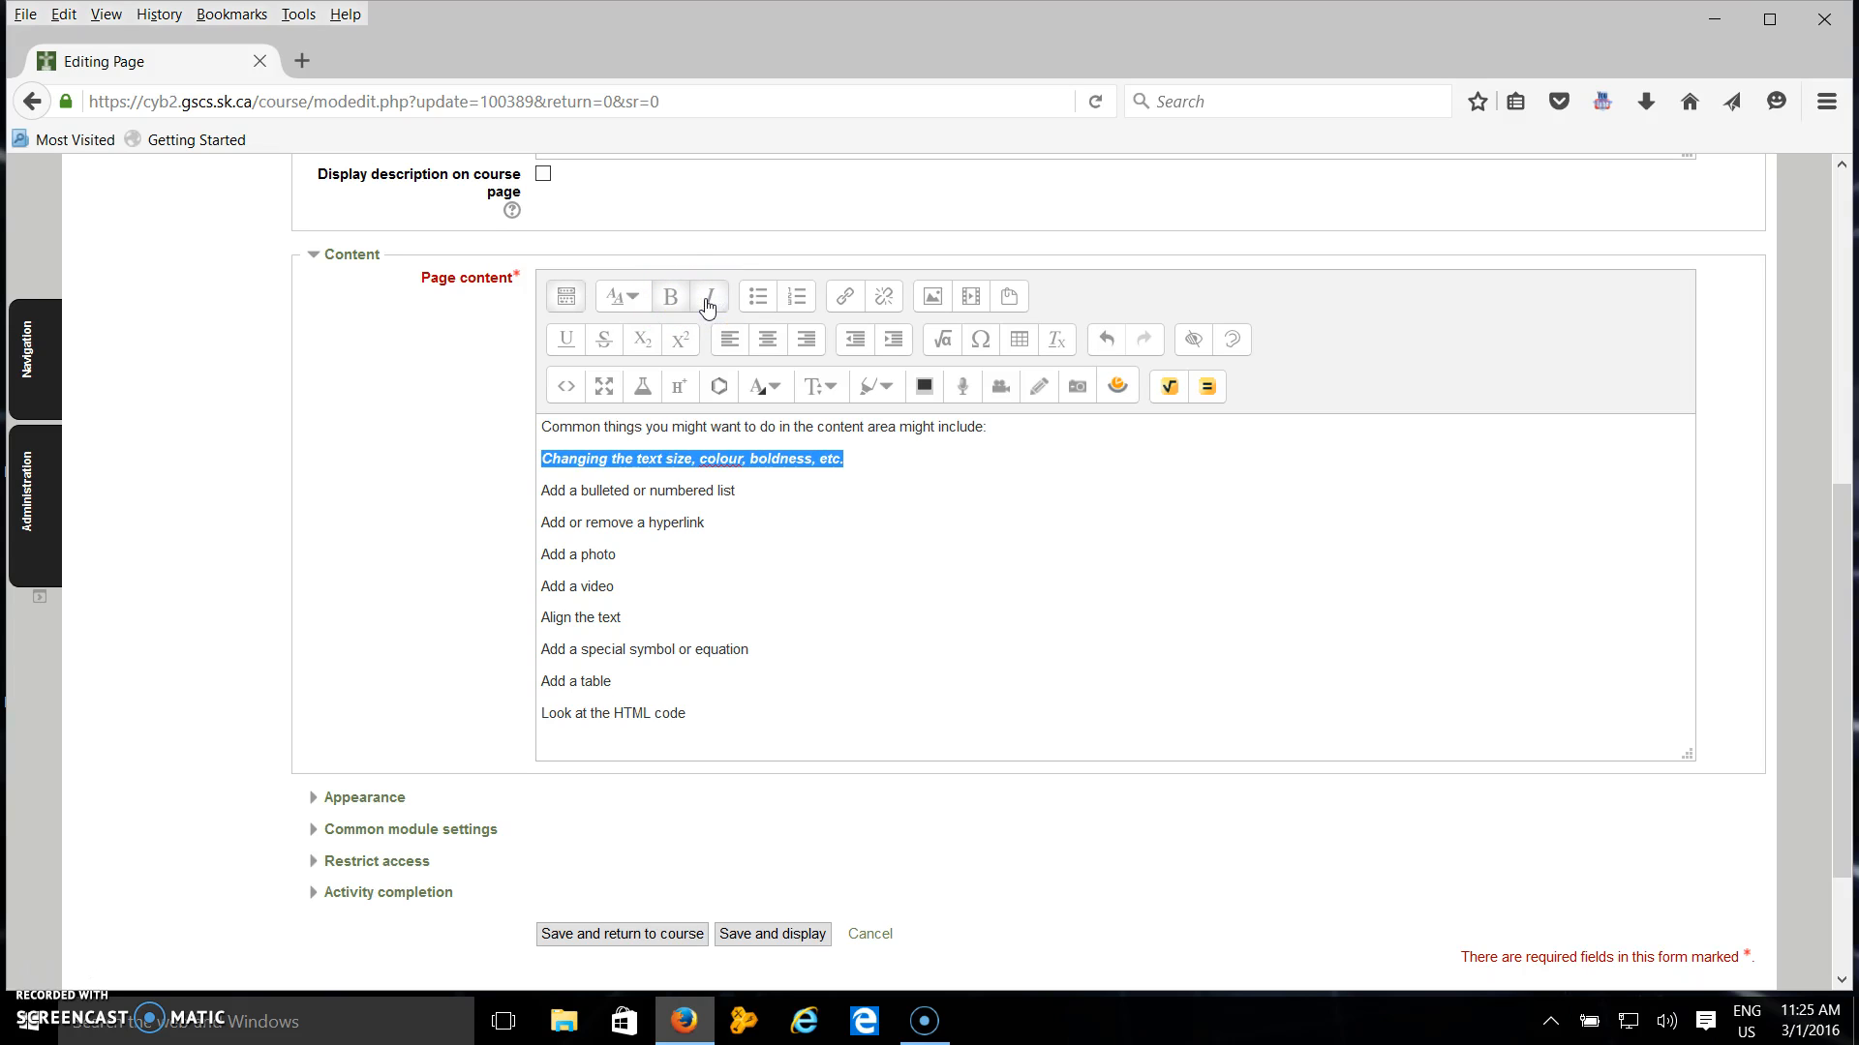
Apply underline and strikethrough to the "Changing the text size, colour, boldness, etc." line.
click(571, 345)
click(1008, 533)
drag(857, 460, 526, 451)
click(608, 341)
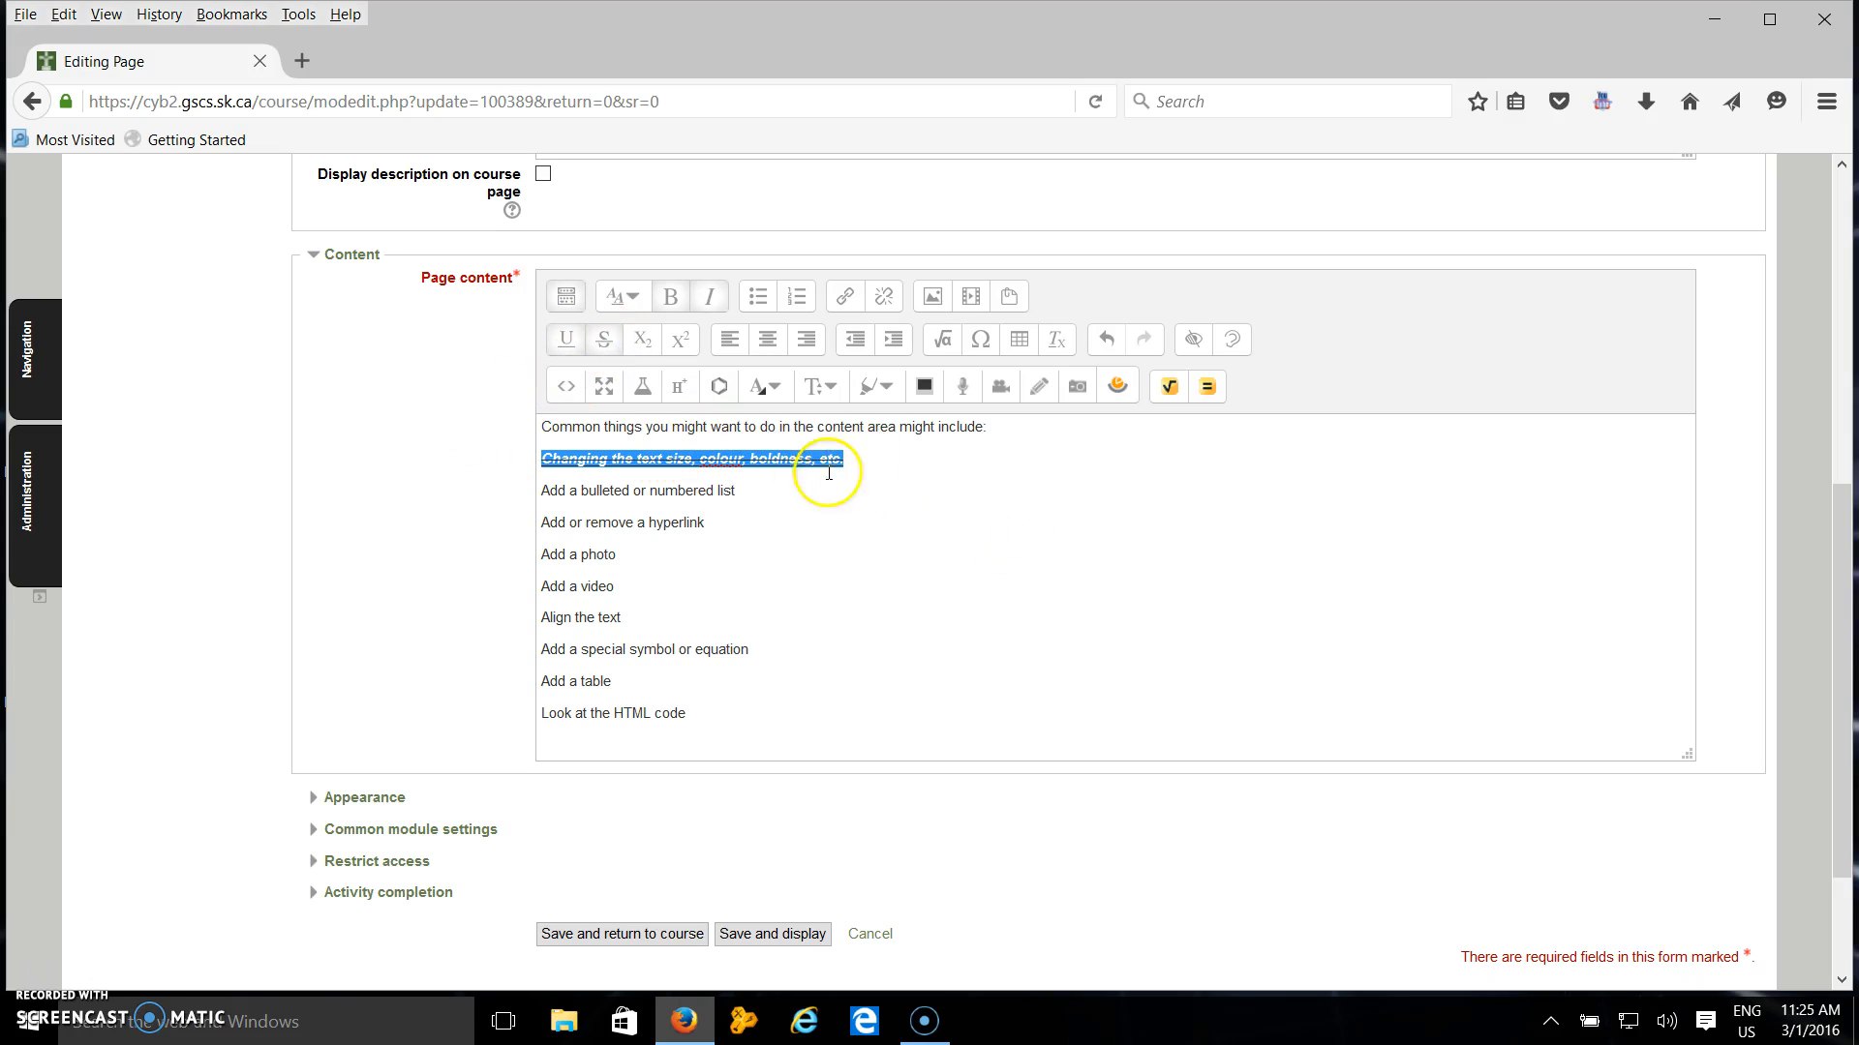
Reselect the same line and remove its strikethrough.
click(868, 468)
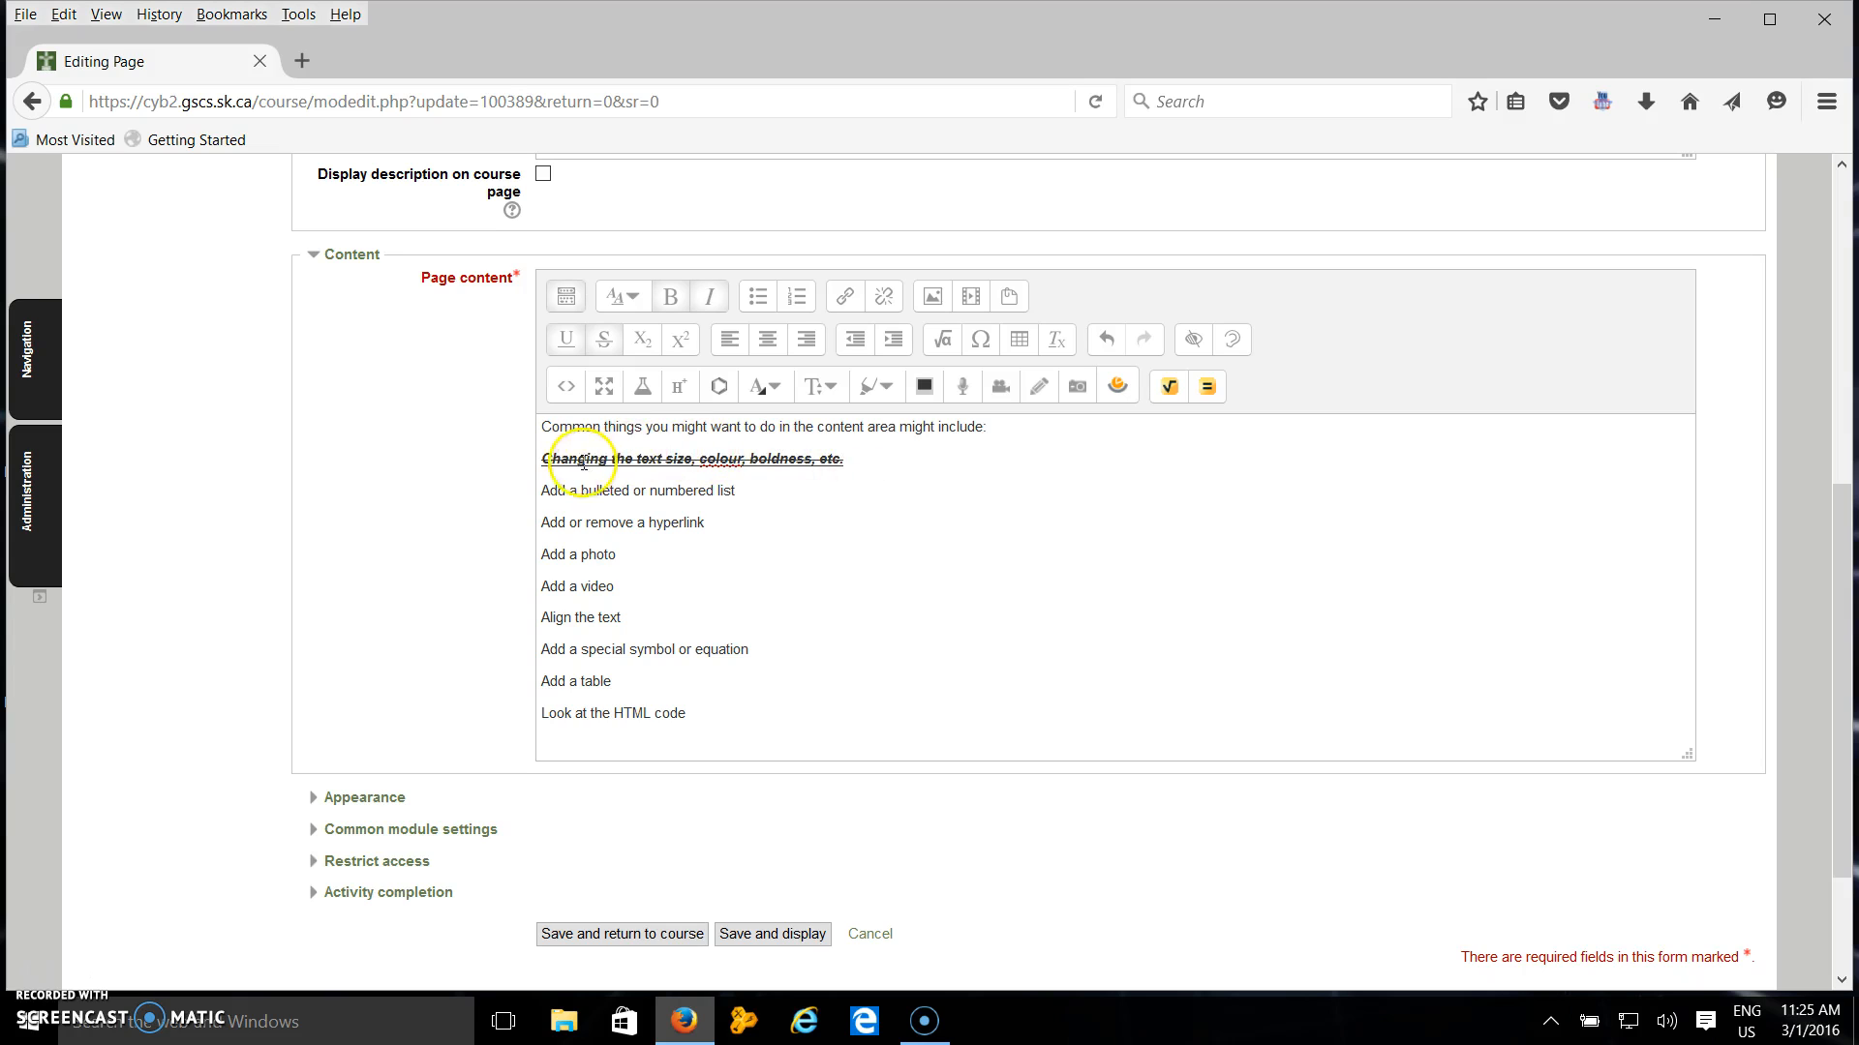
drag(881, 463, 529, 469)
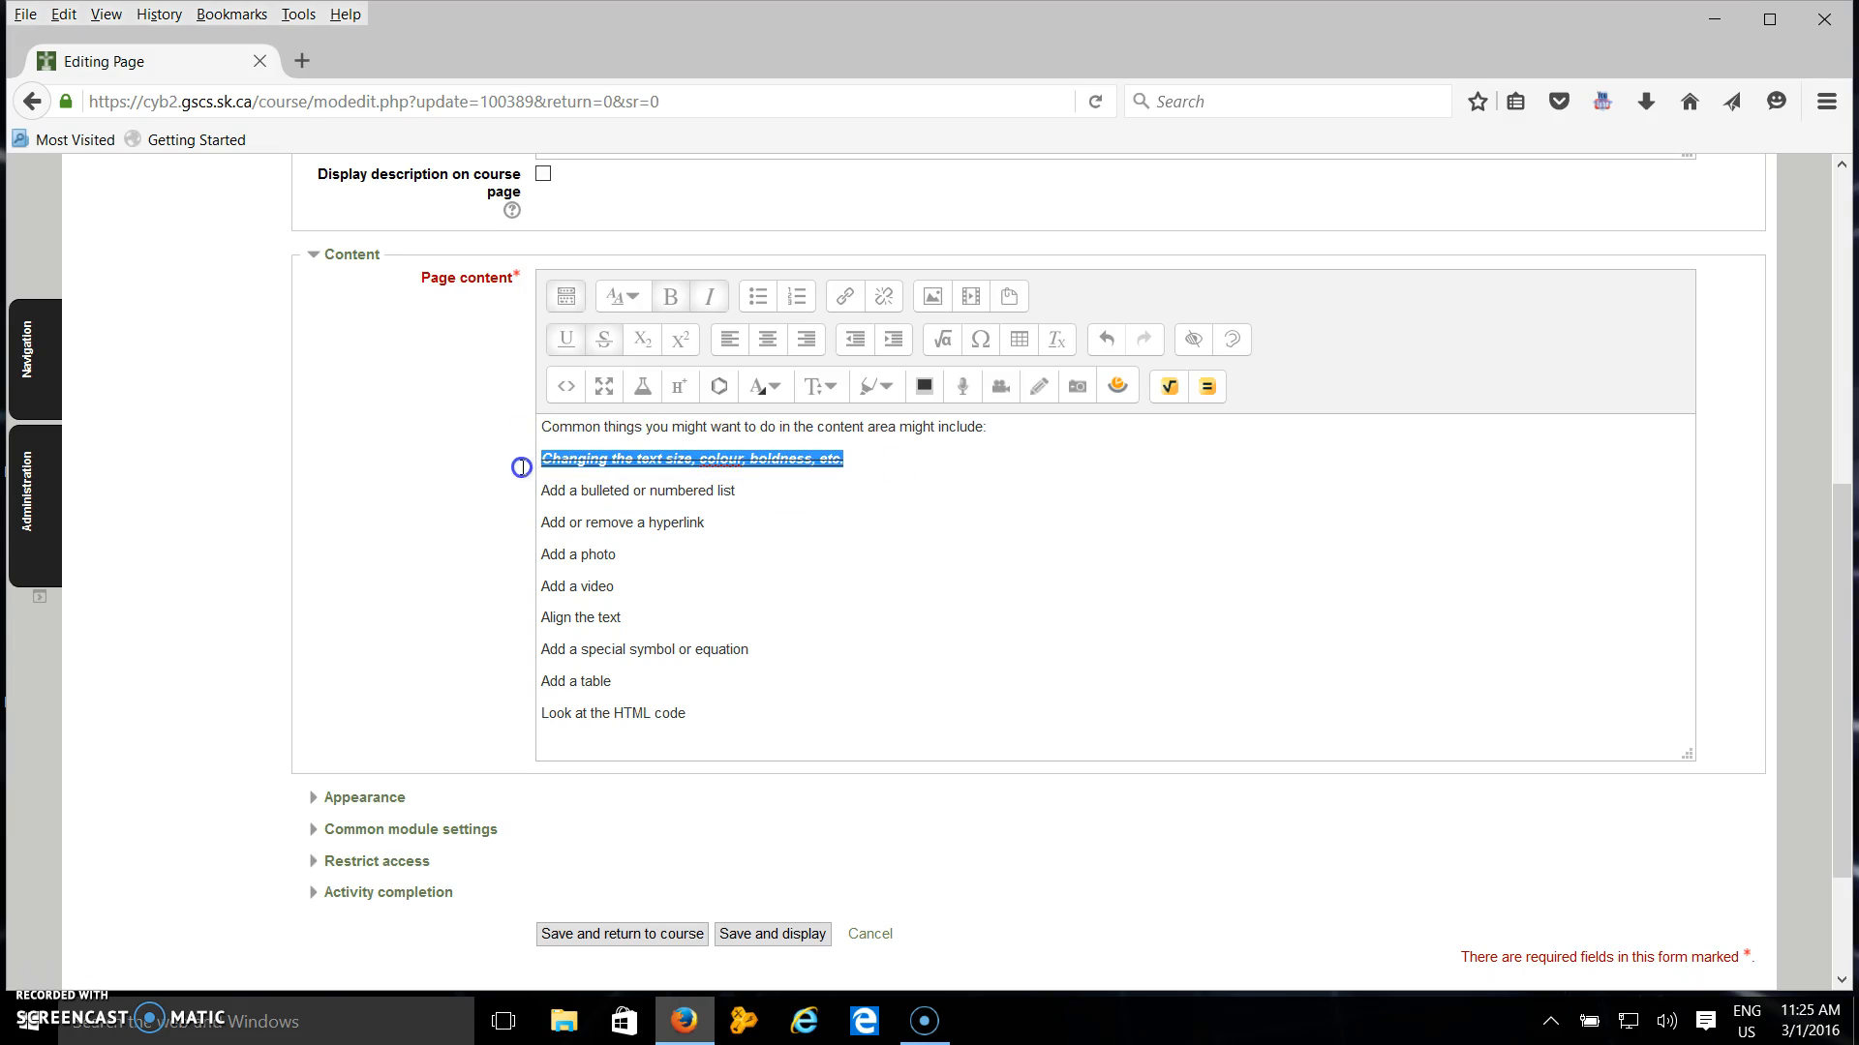
click(604, 340)
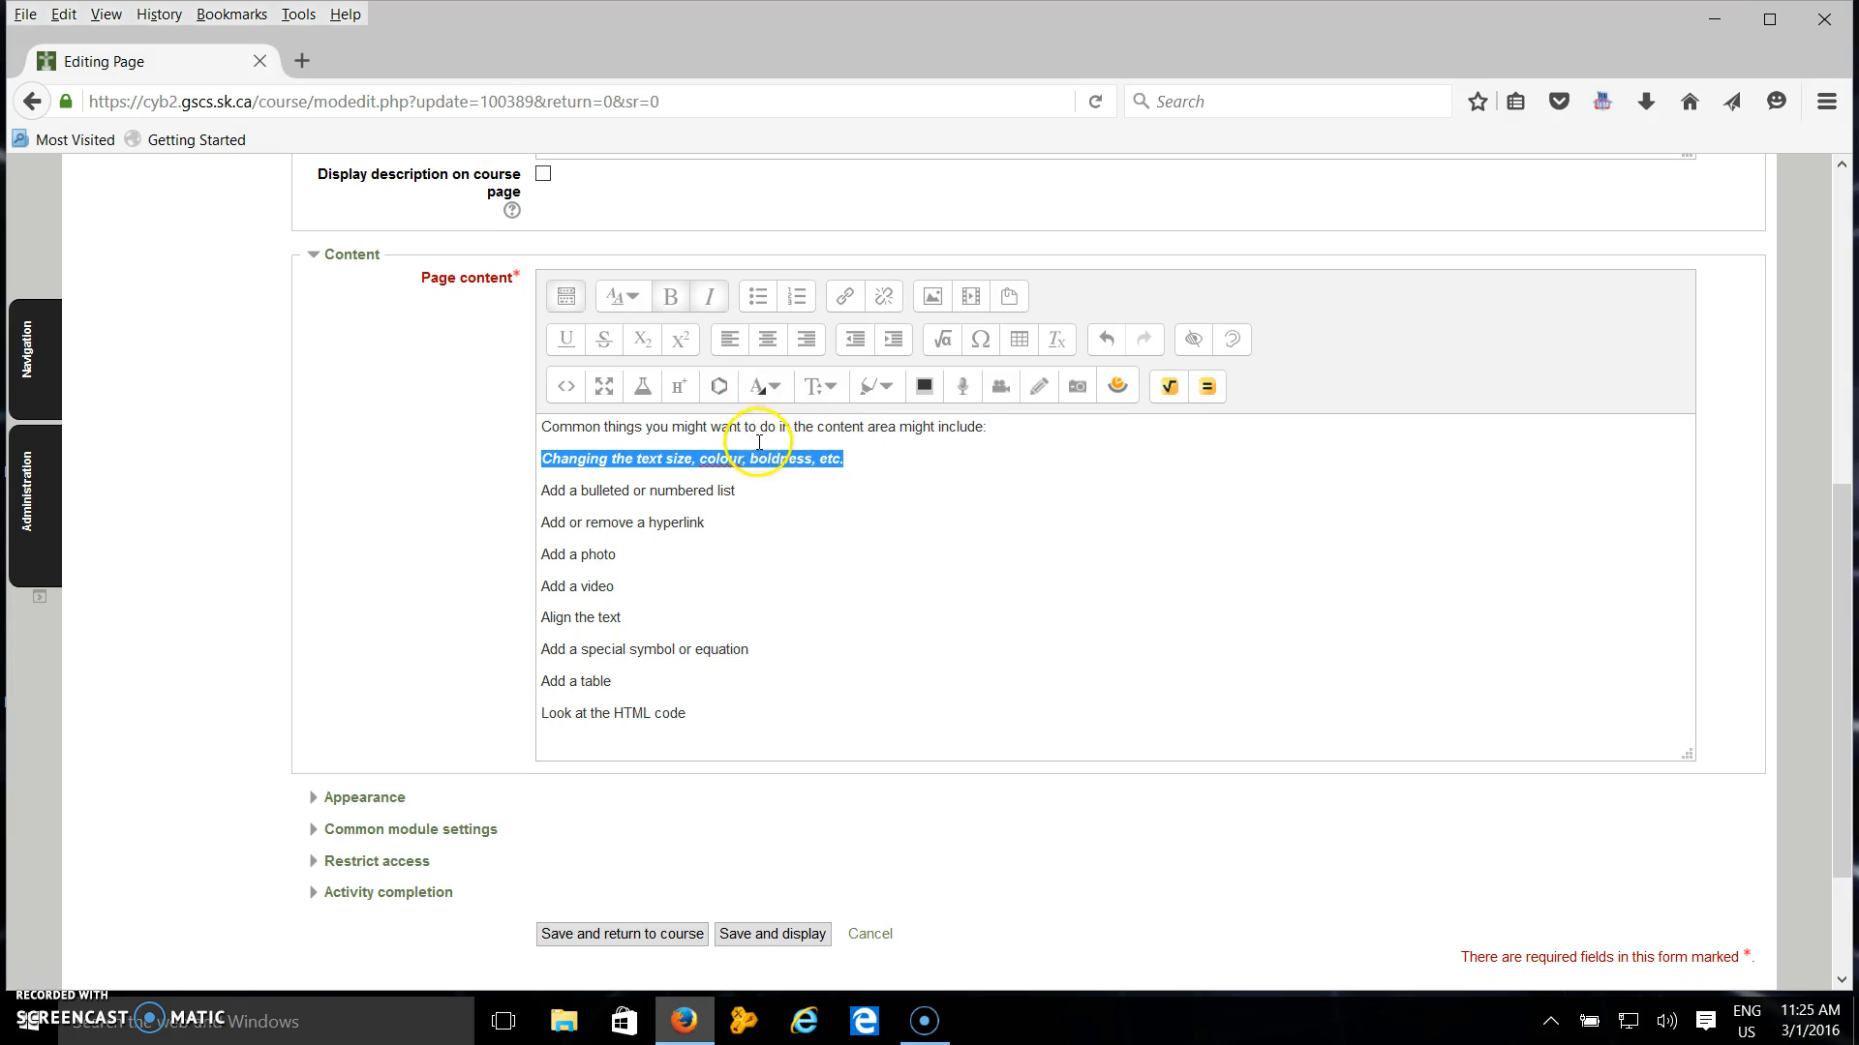
Colour the word "boldness" blue.
click(805, 467)
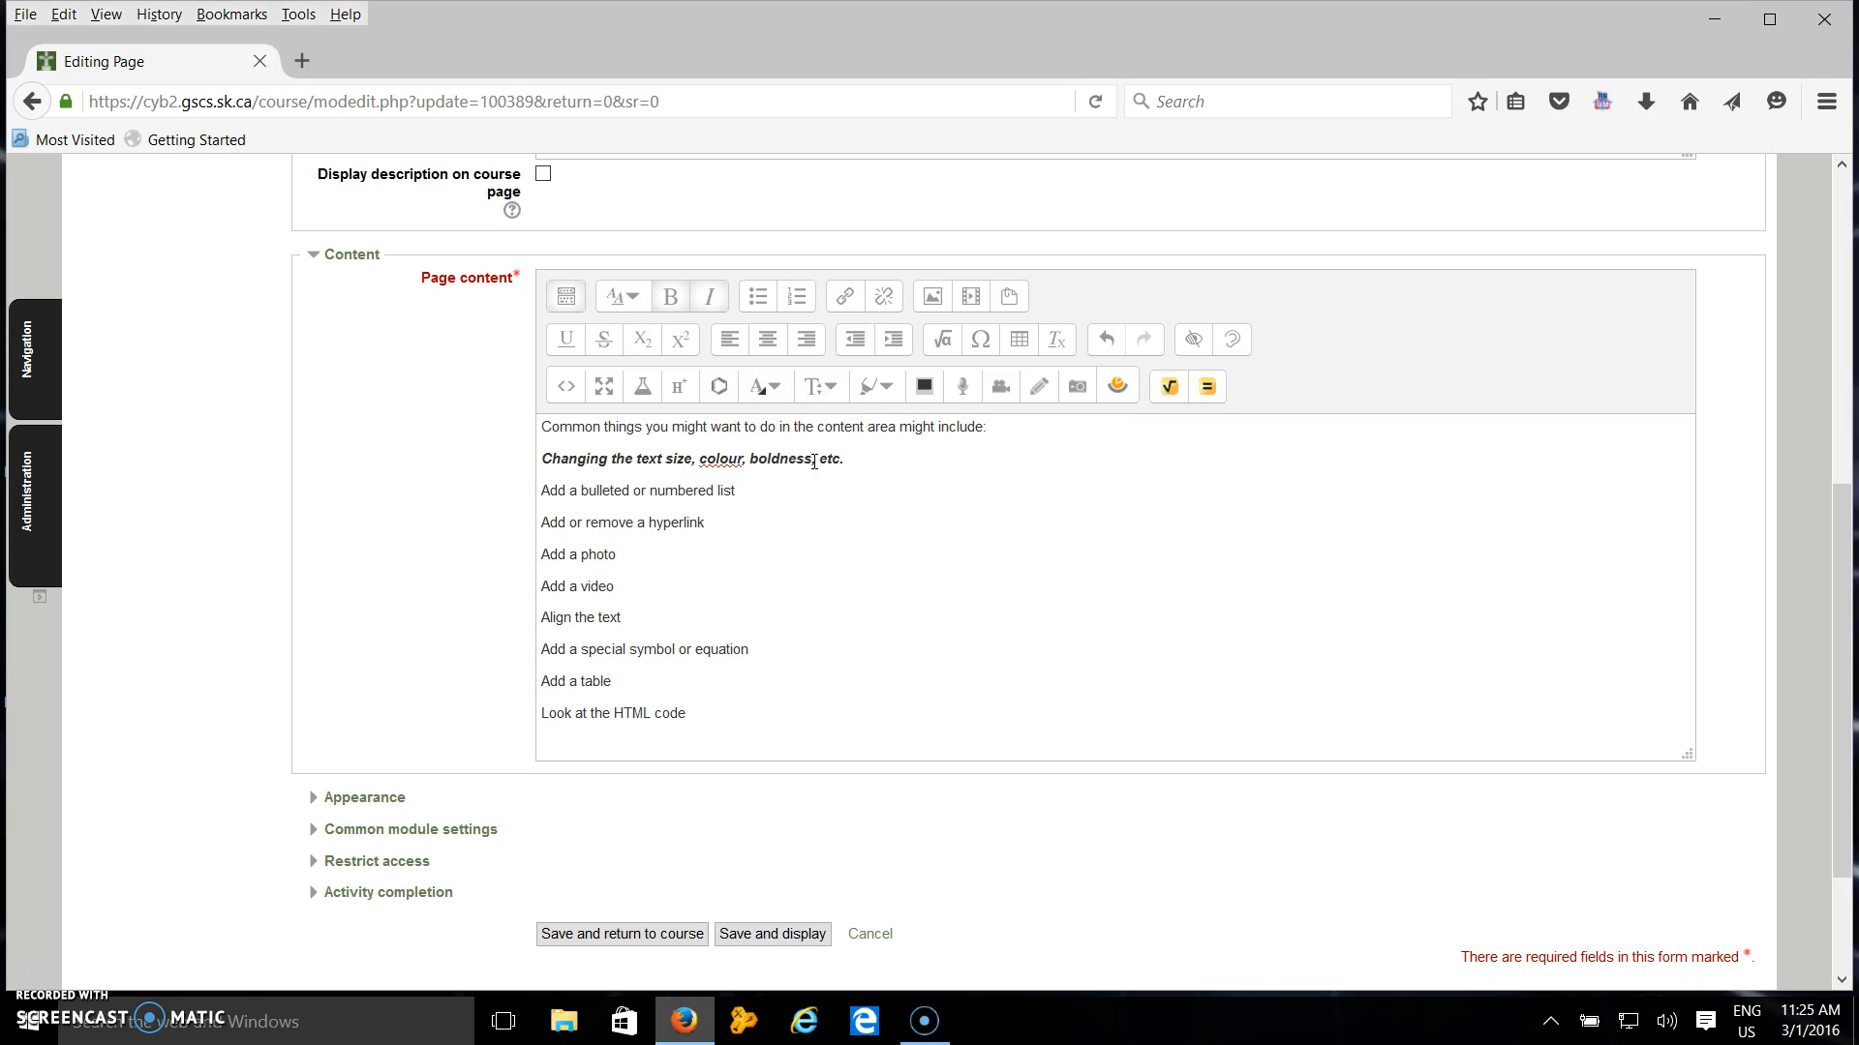
click(775, 389)
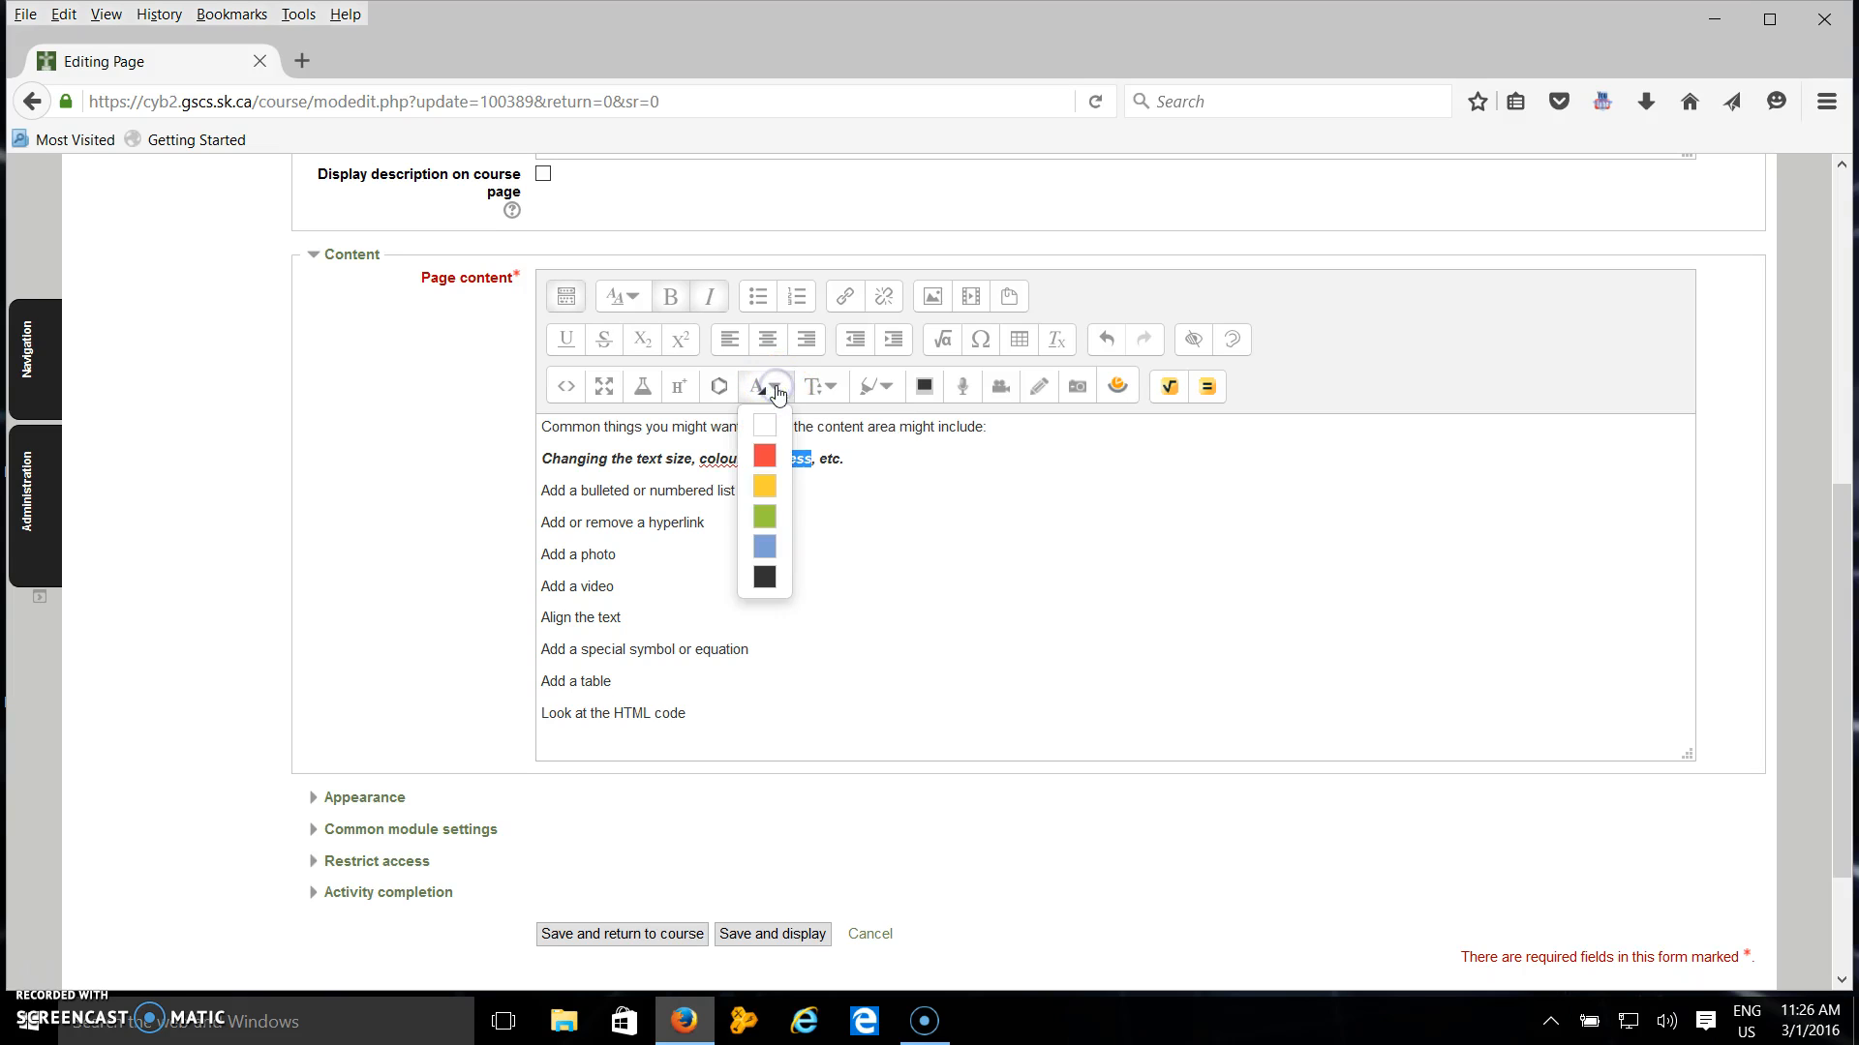
click(764, 548)
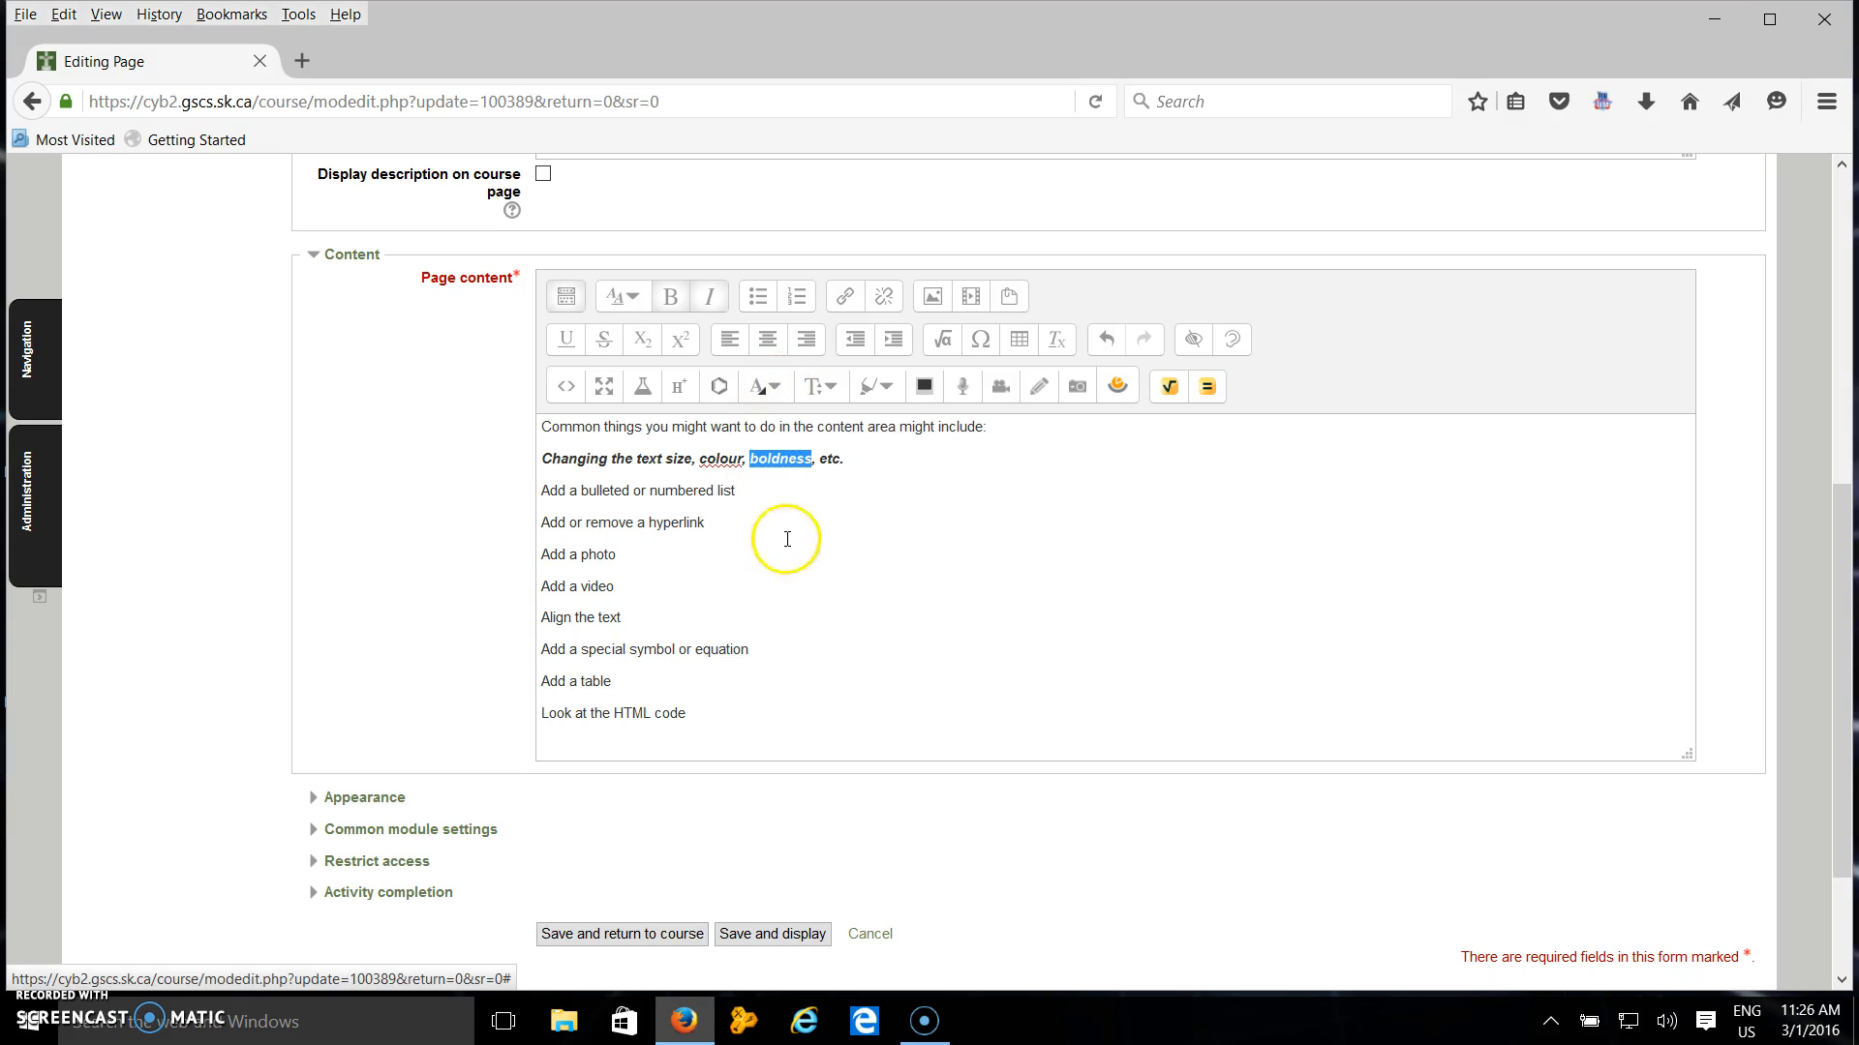
click(854, 488)
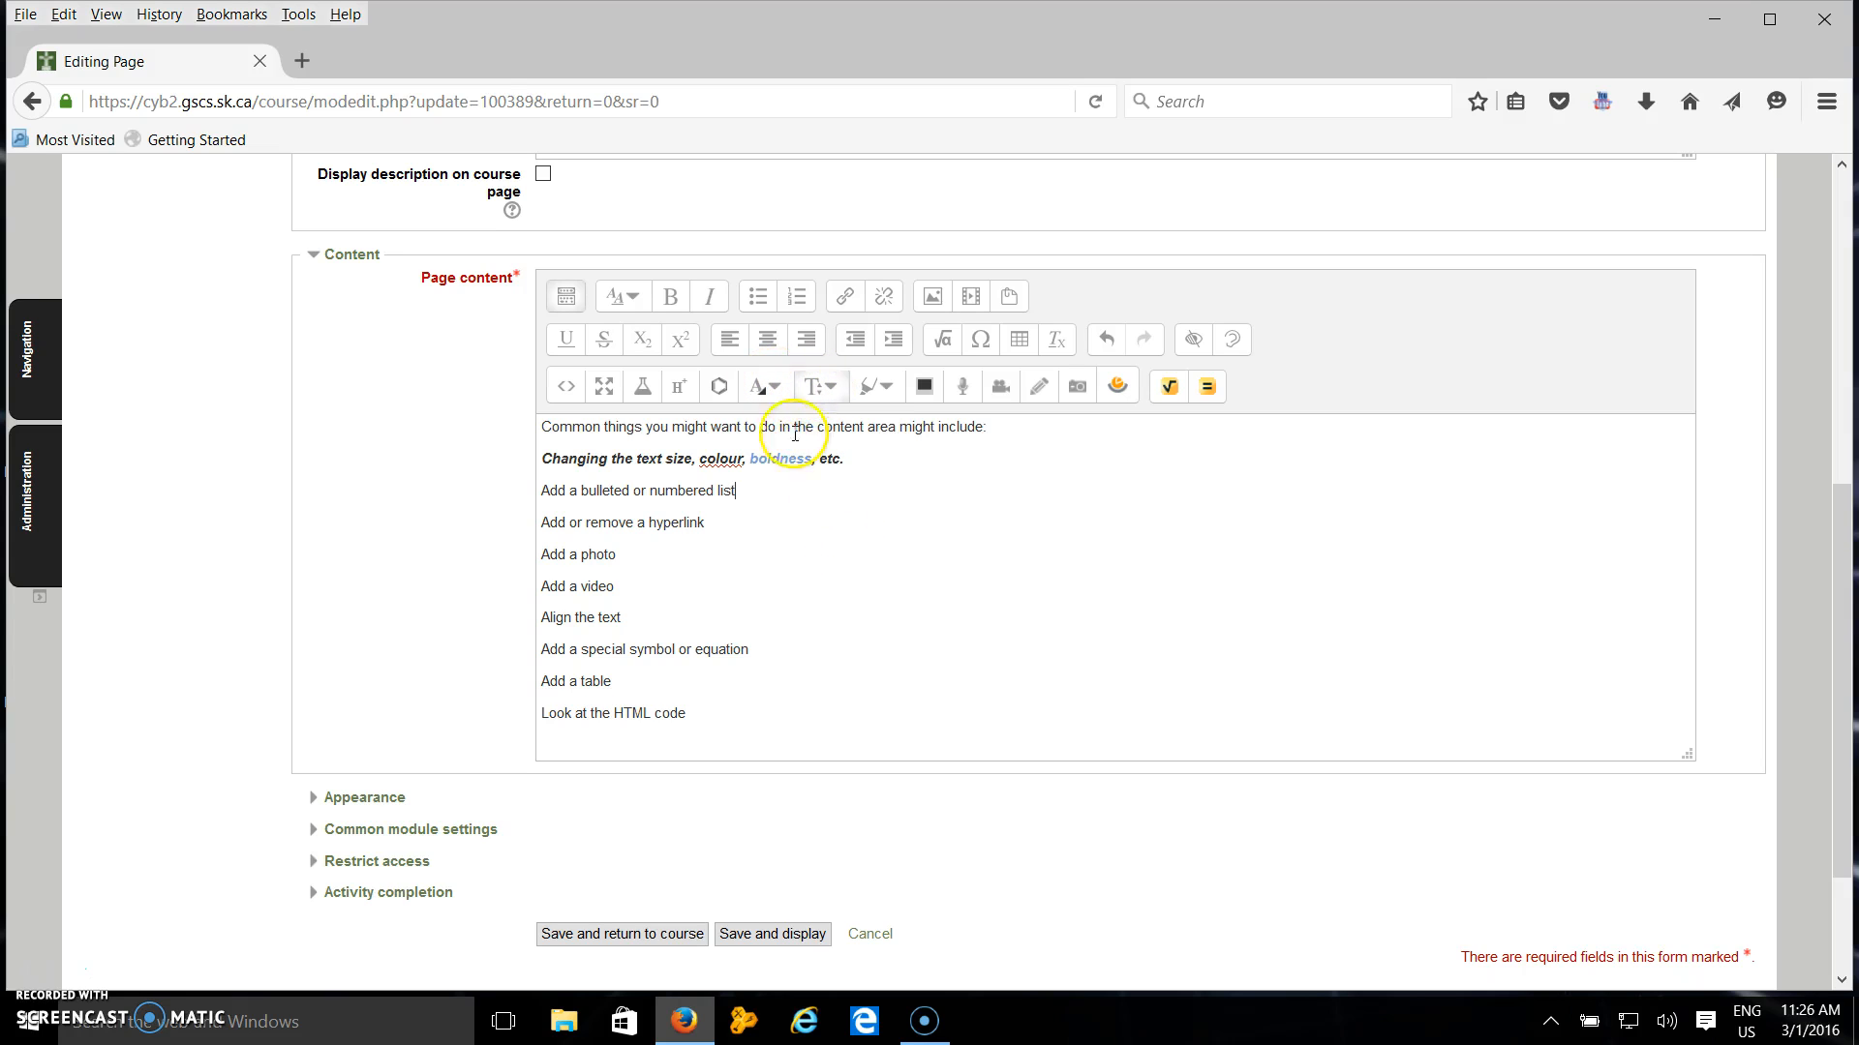
Set the words "text size" to the XXX-Large font size.
click(682, 461)
click(821, 386)
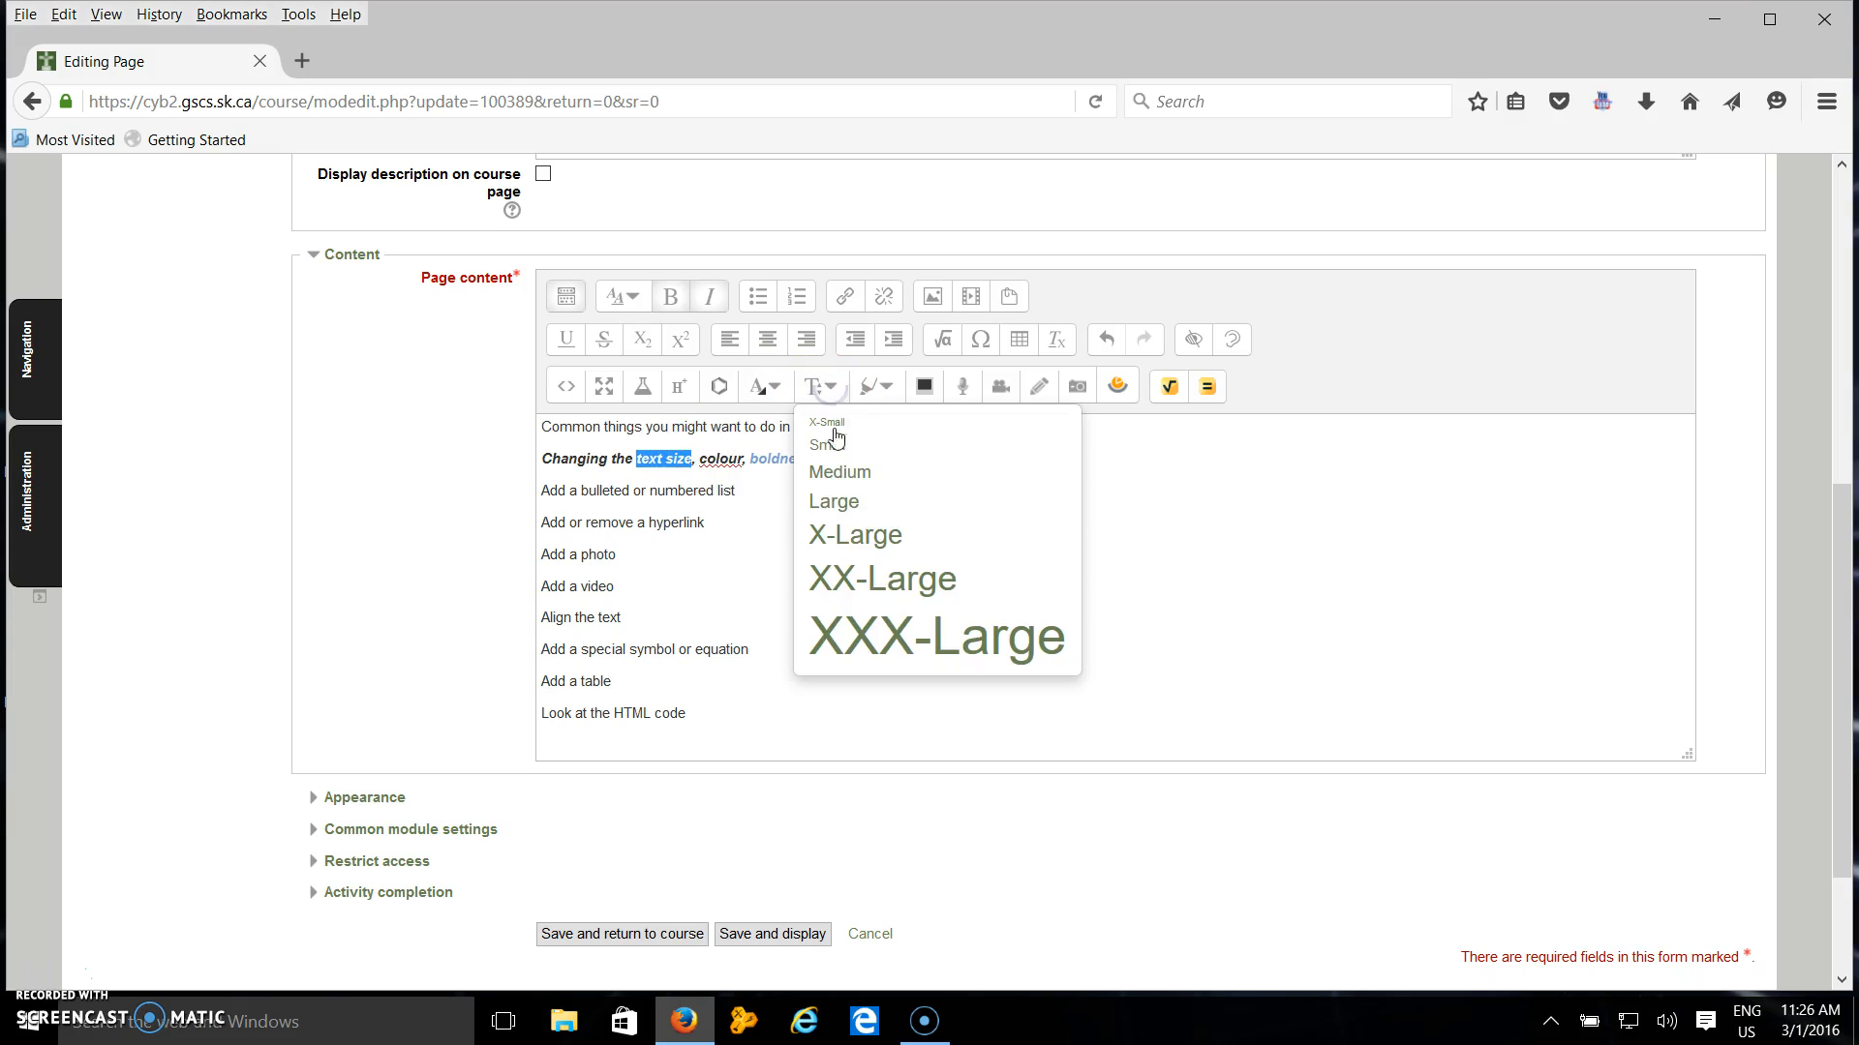
click(850, 634)
click(858, 593)
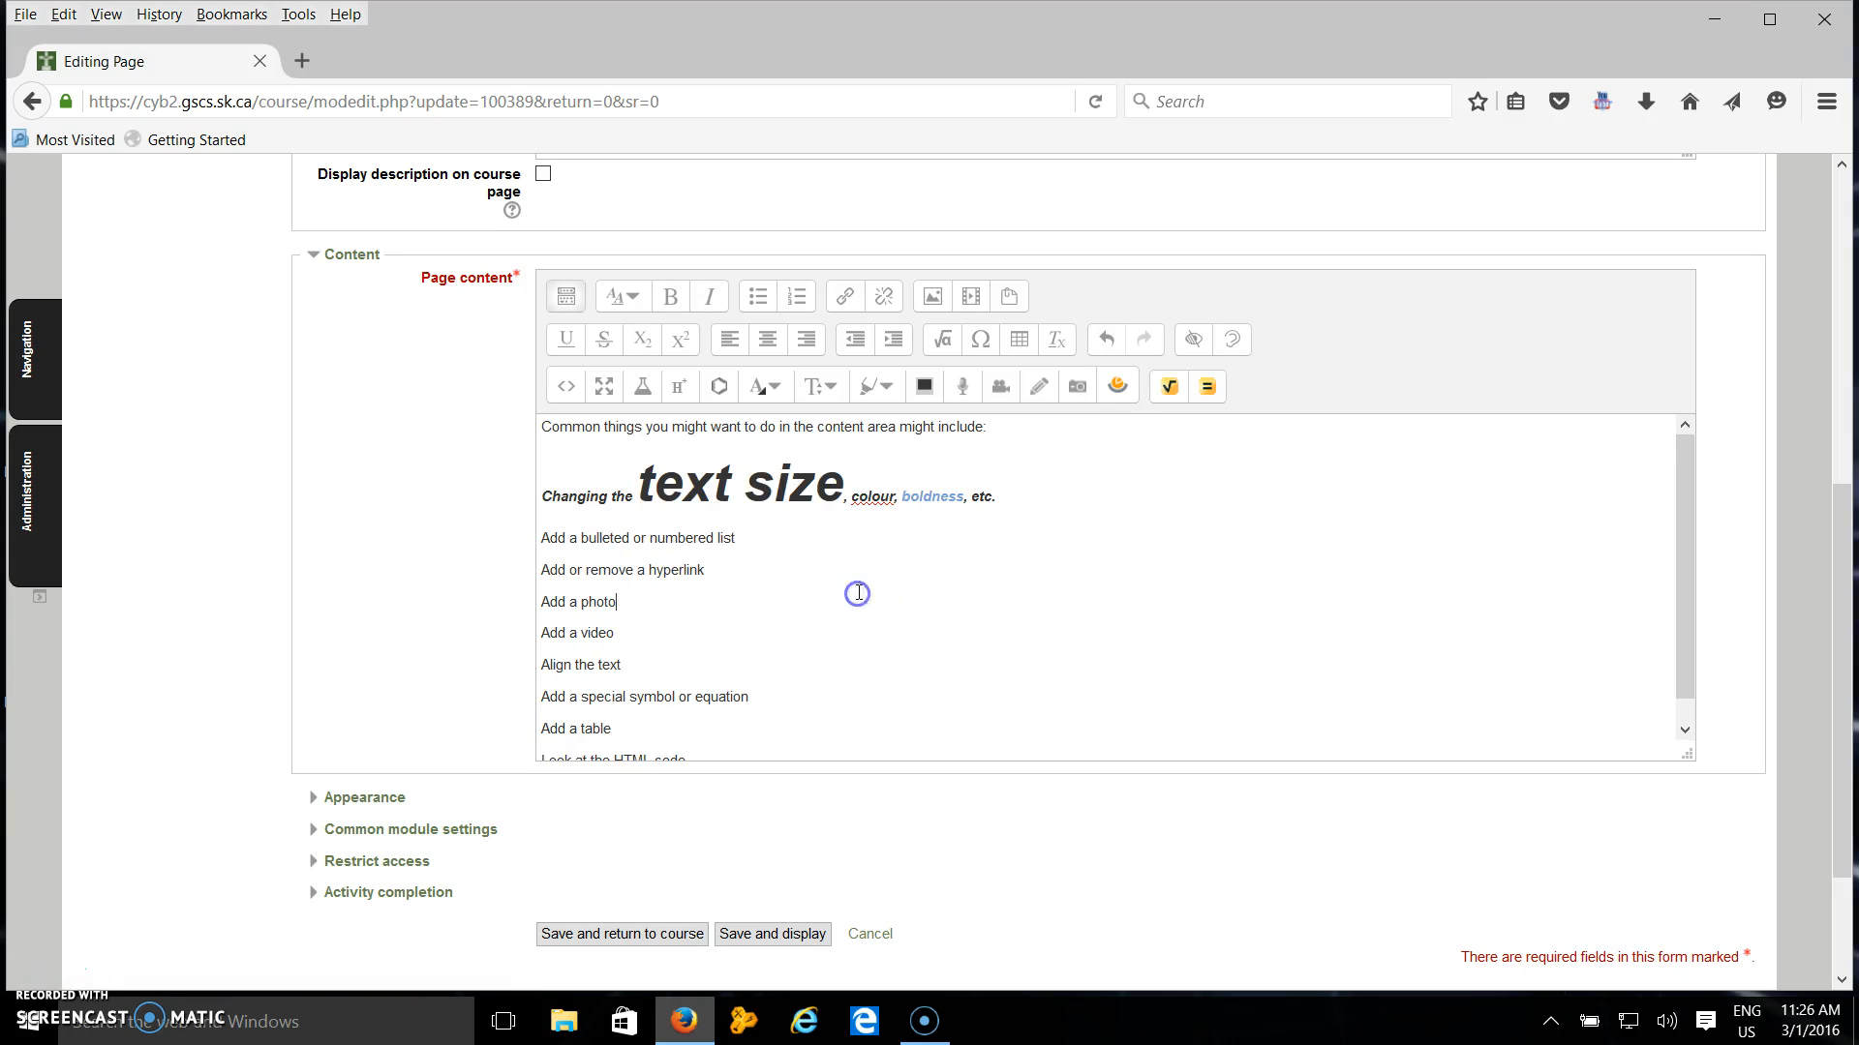
Give the word "colour" a red background highlight.
click(900, 500)
drag(853, 501, 853, 497)
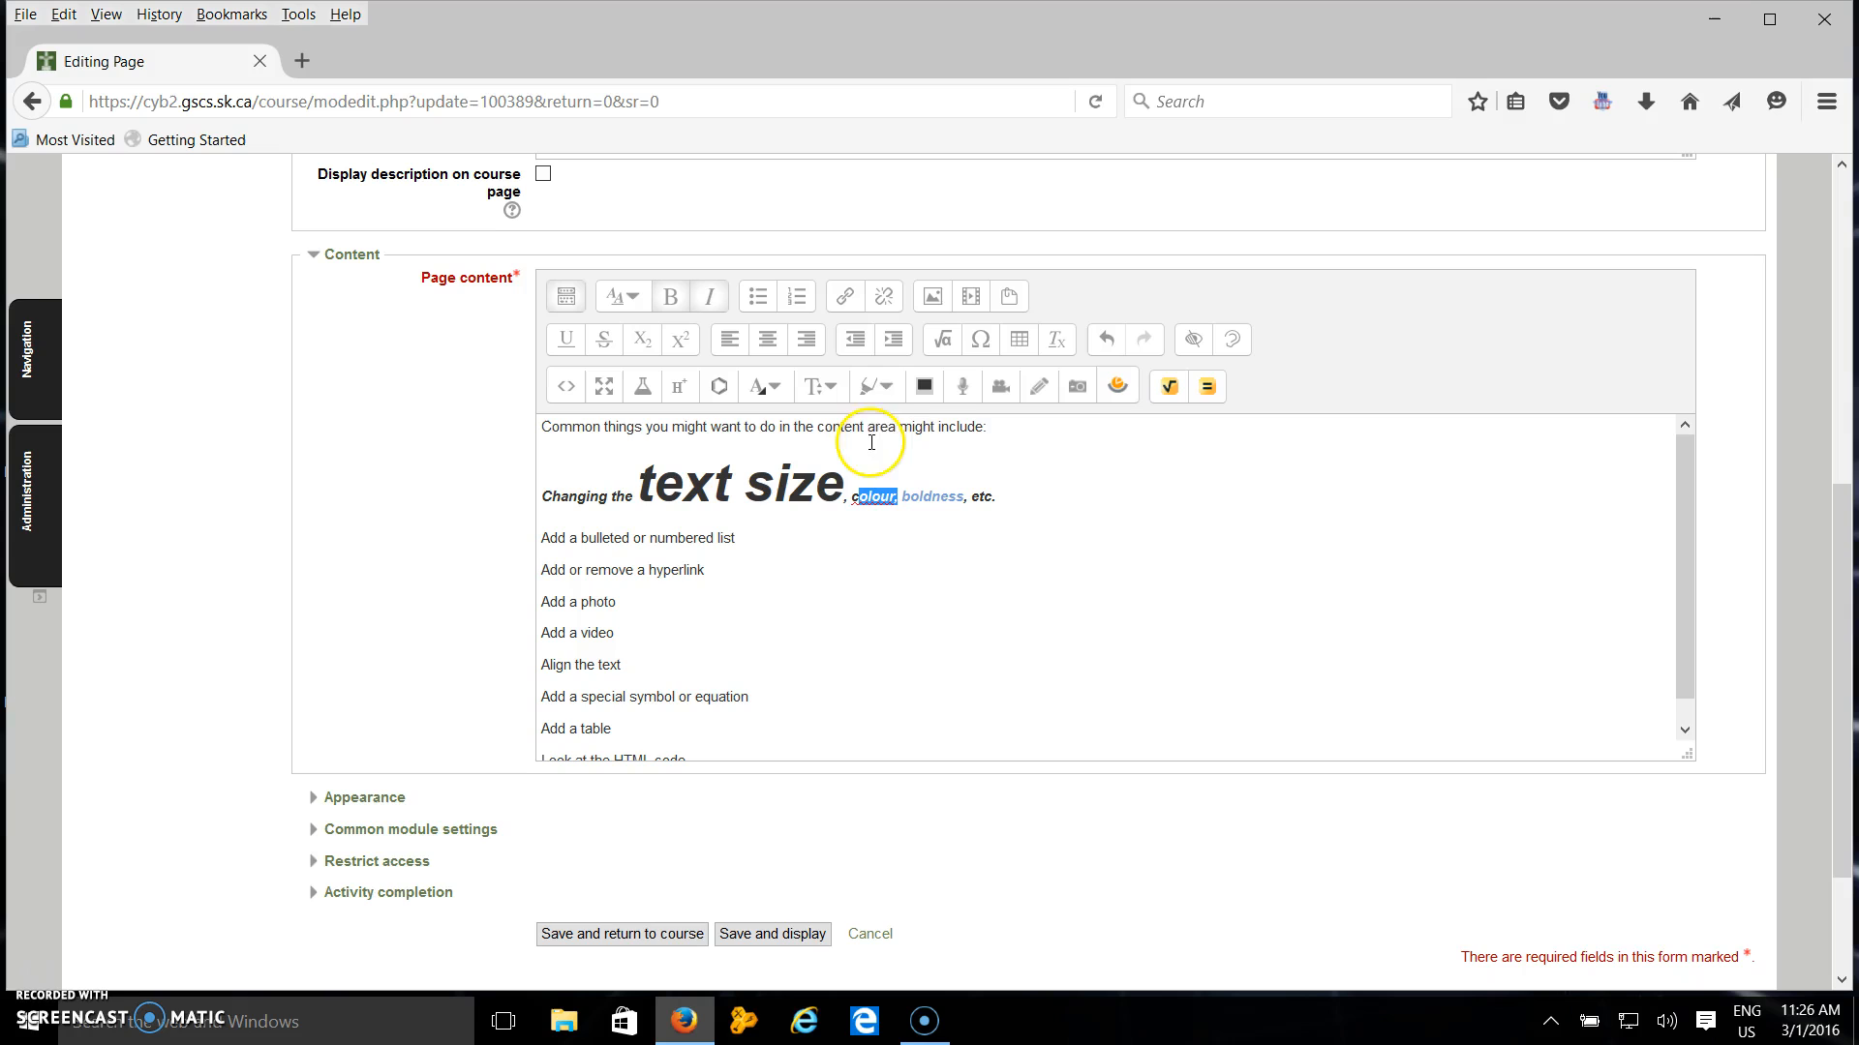
click(885, 390)
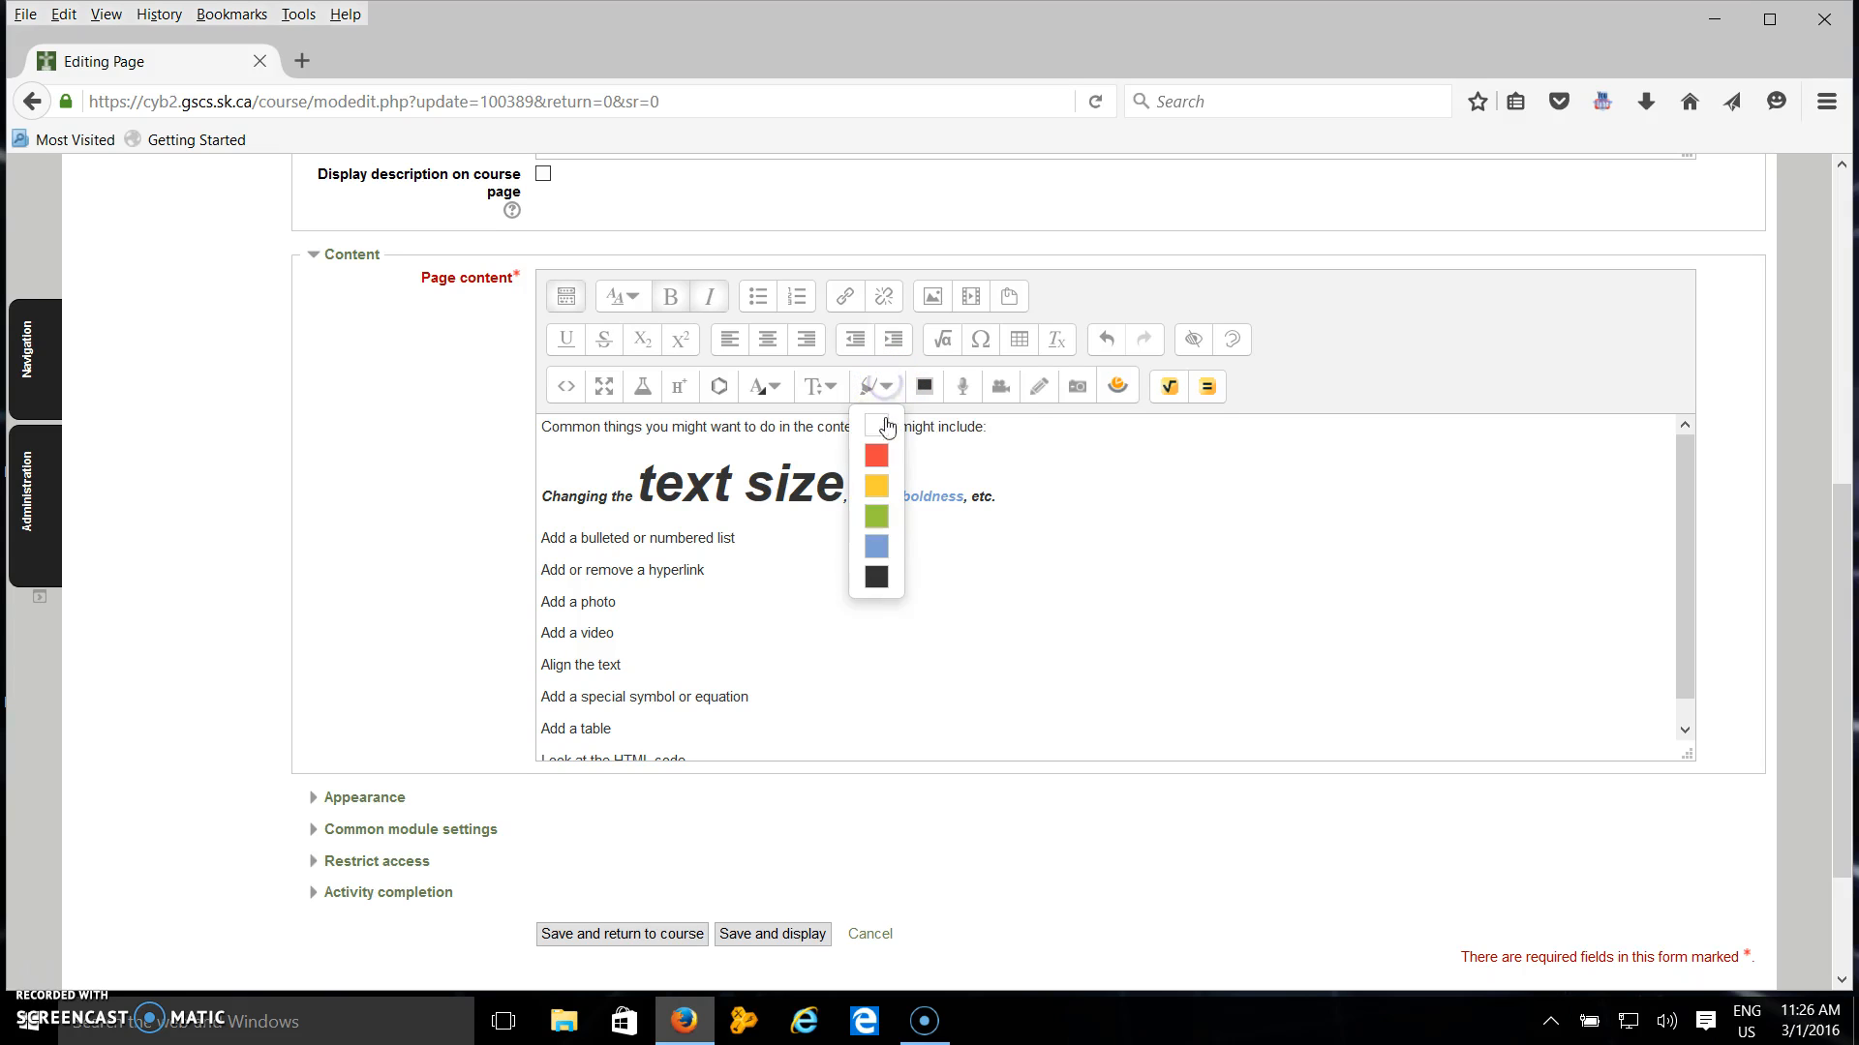
click(883, 456)
click(876, 565)
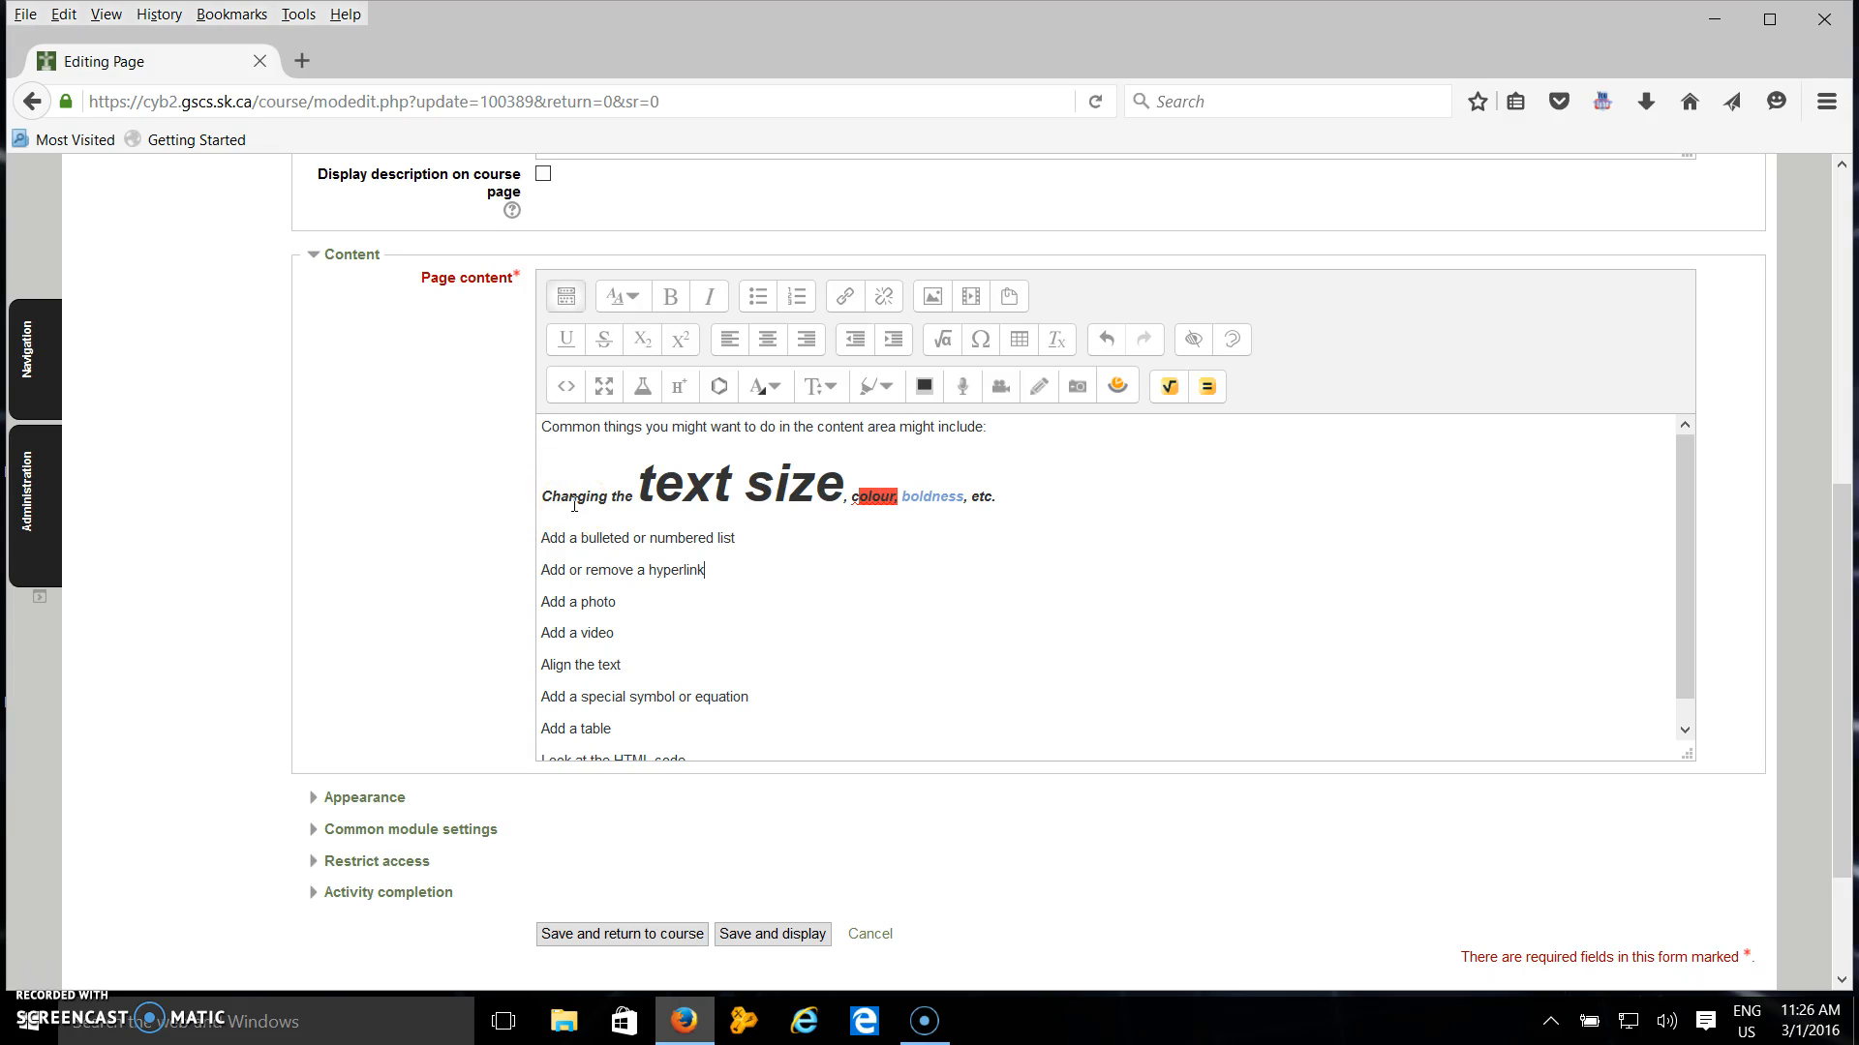
Turn all lines below the introduction into a bulleted list.
scroll(542, 484, down, 1)
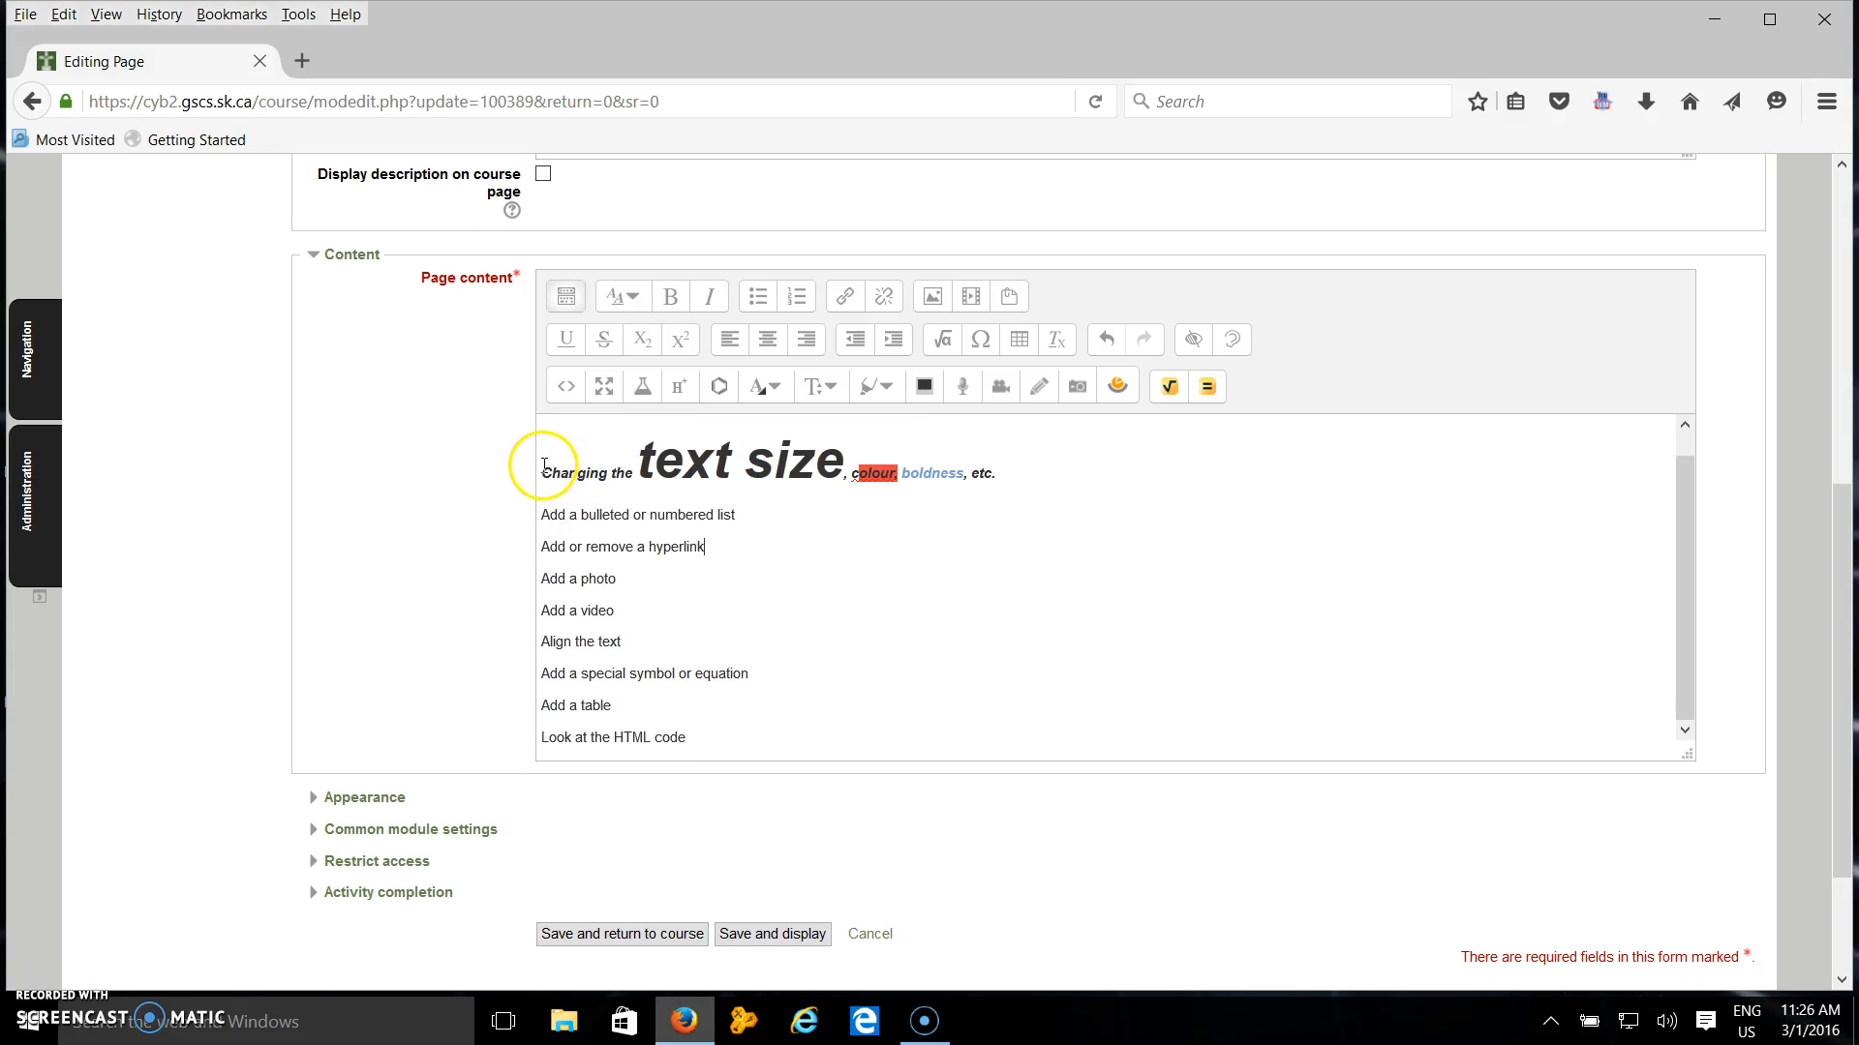
drag(543, 467, 772, 763)
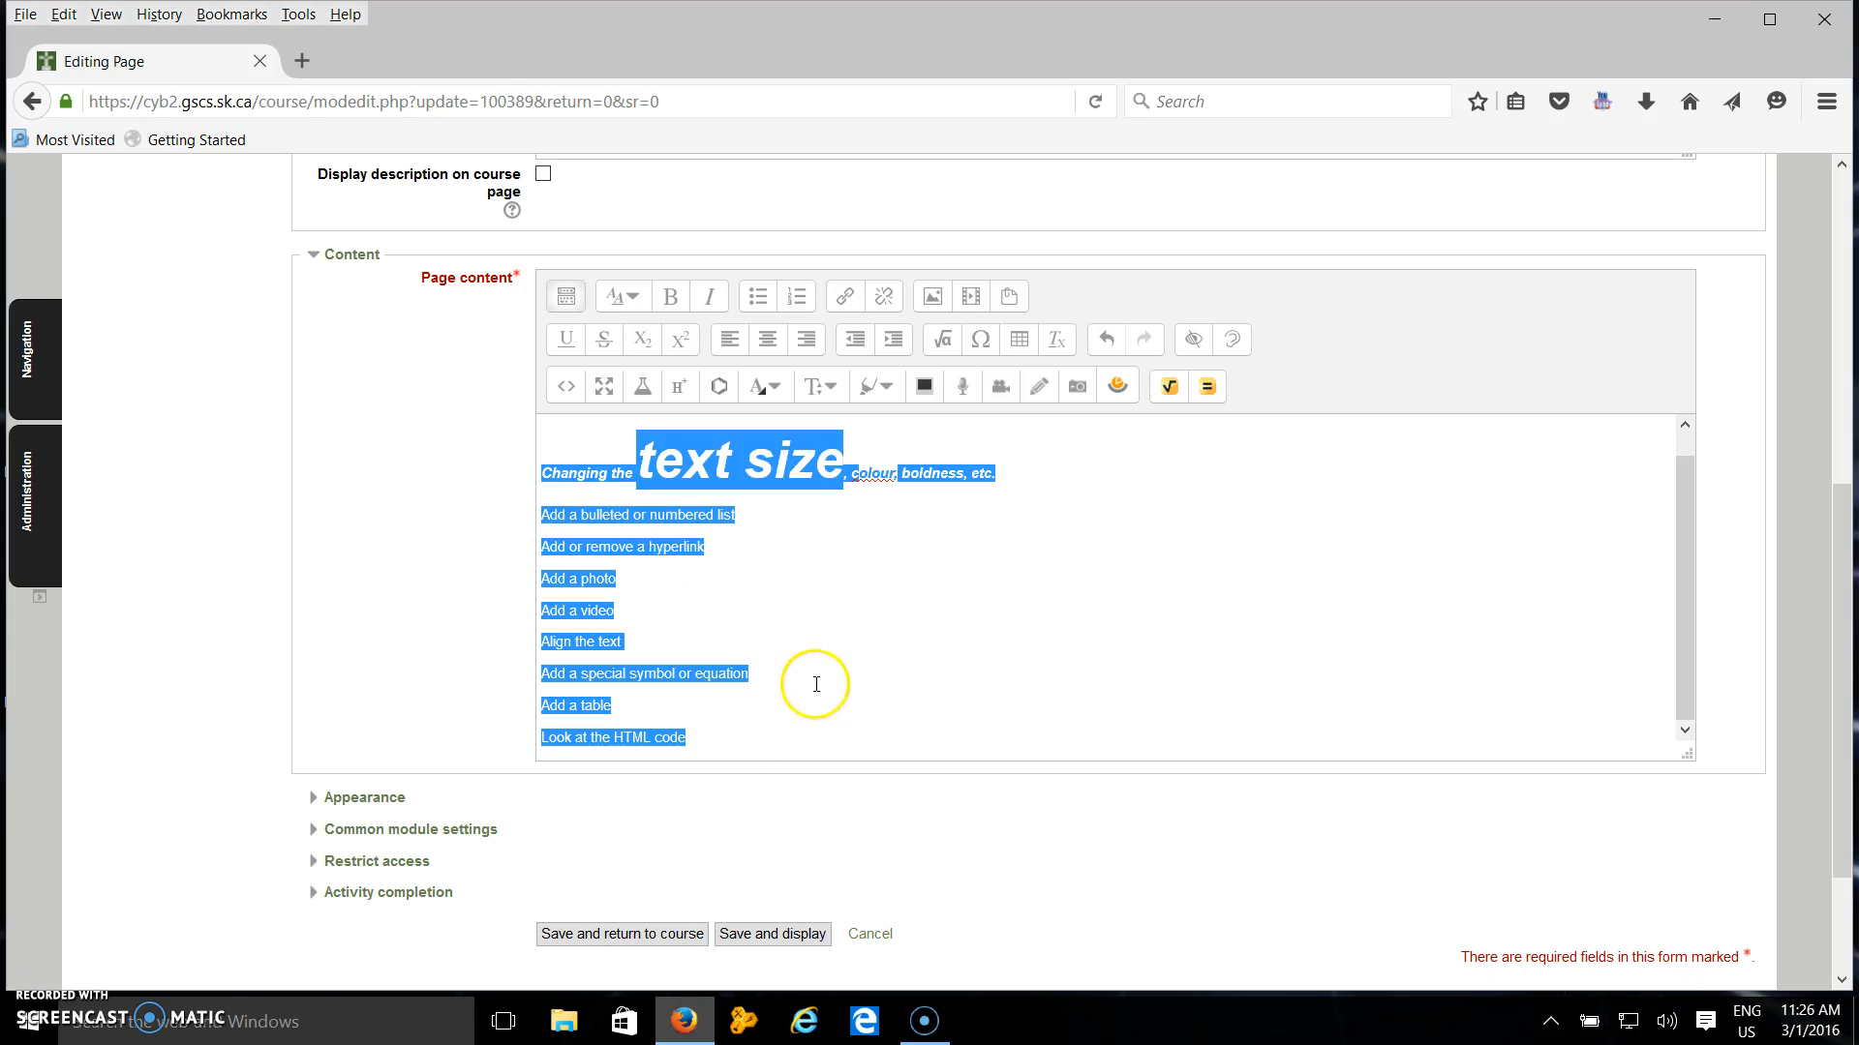
click(761, 296)
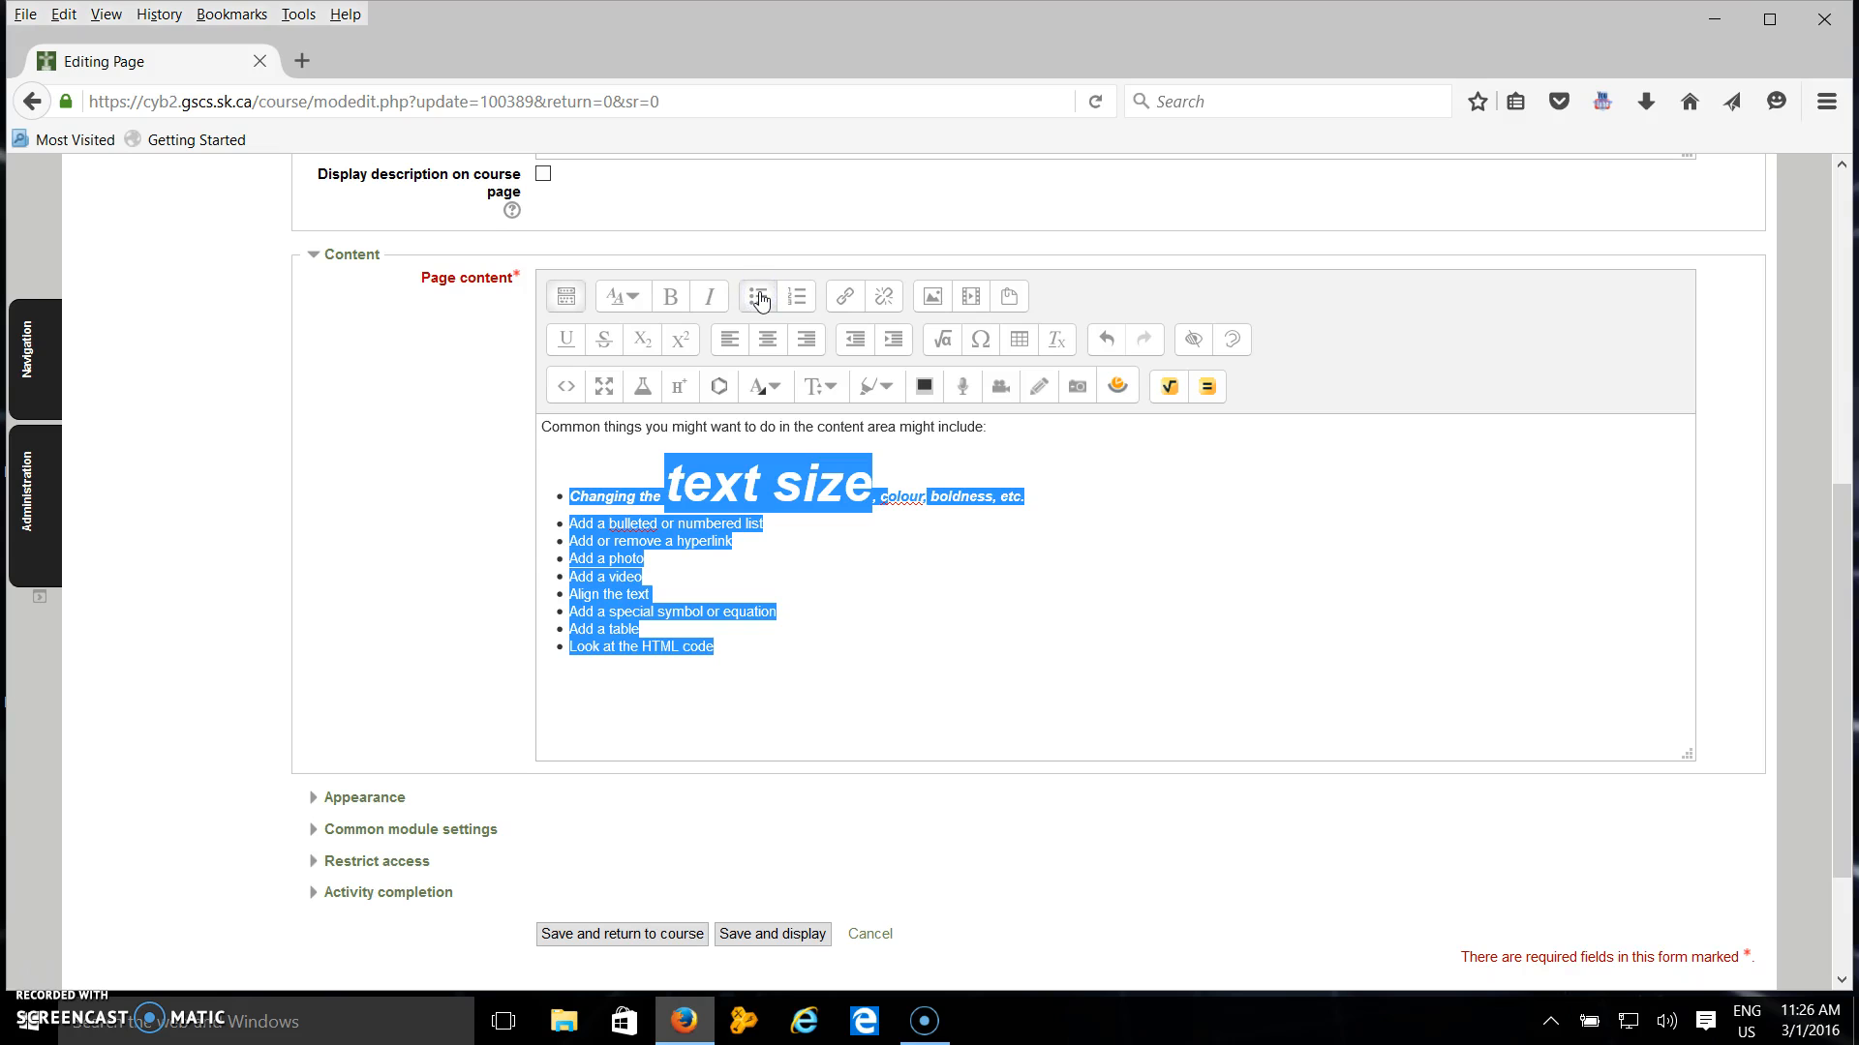
Switch the list to a numbered list and back to a bulleted list.
click(760, 304)
click(797, 306)
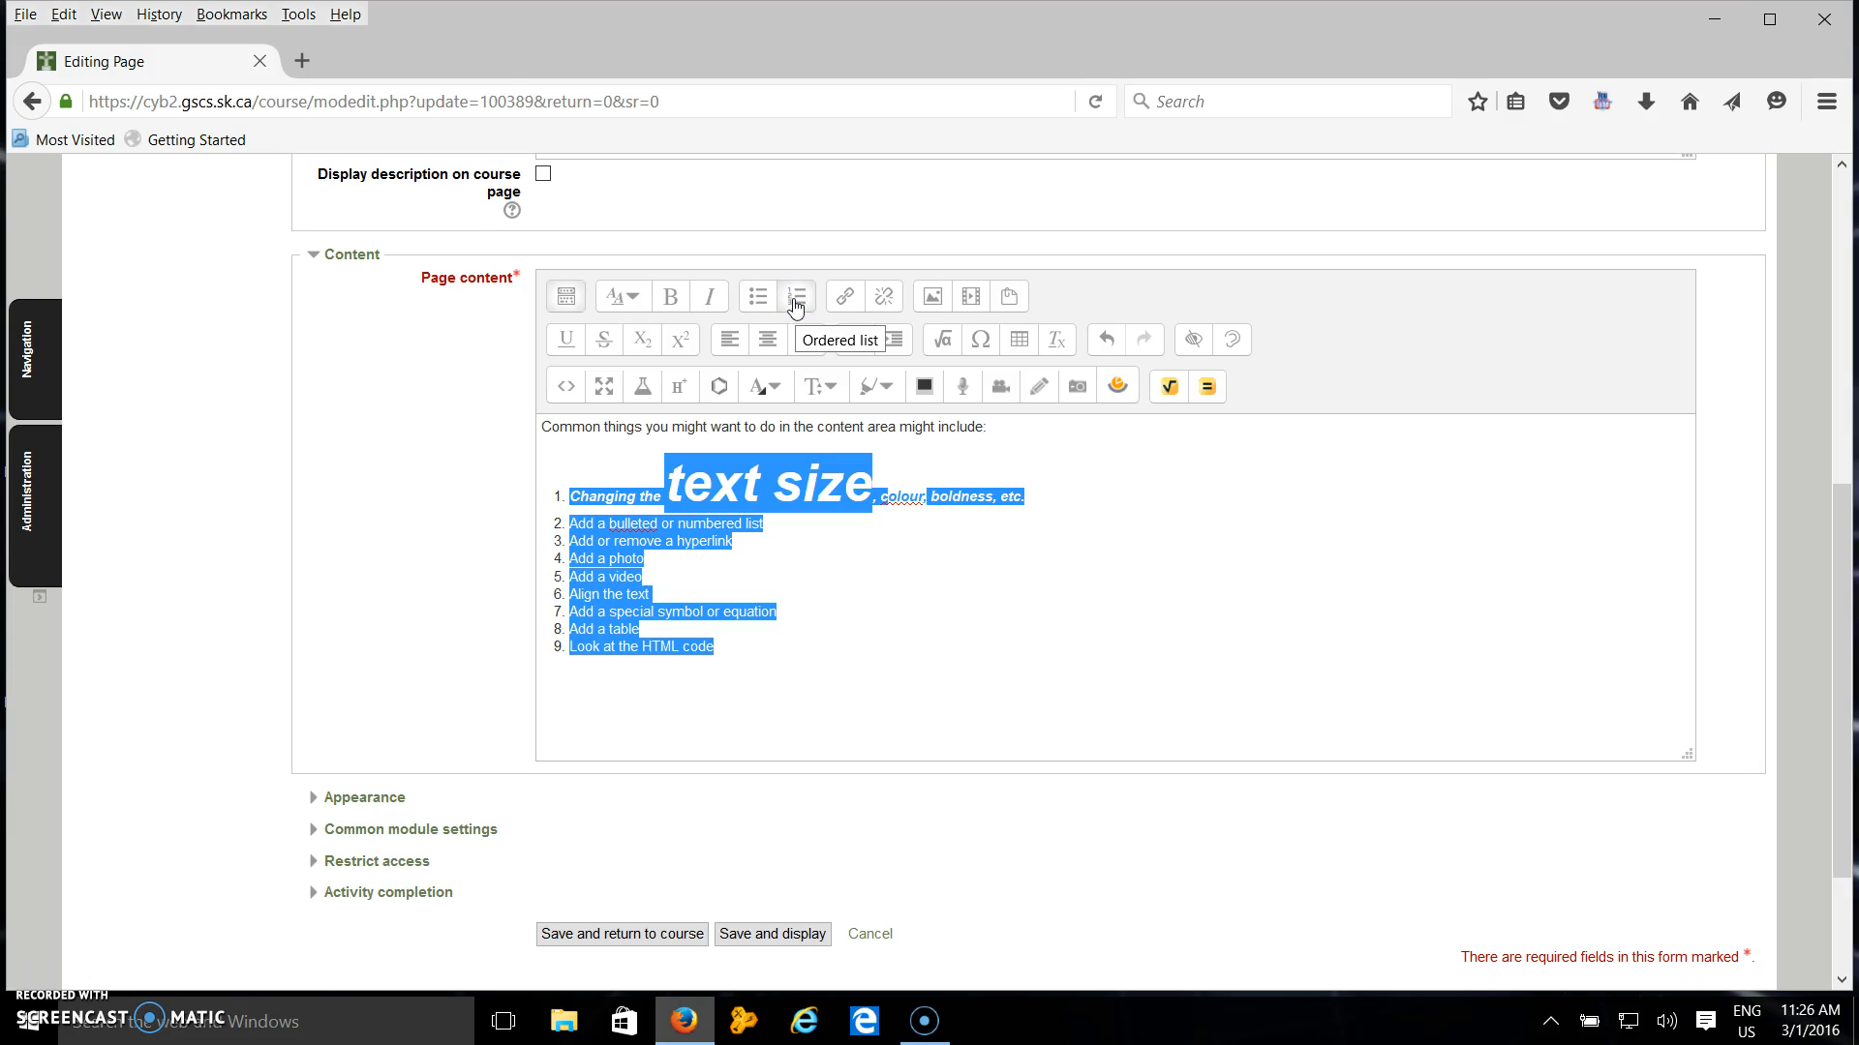
click(759, 297)
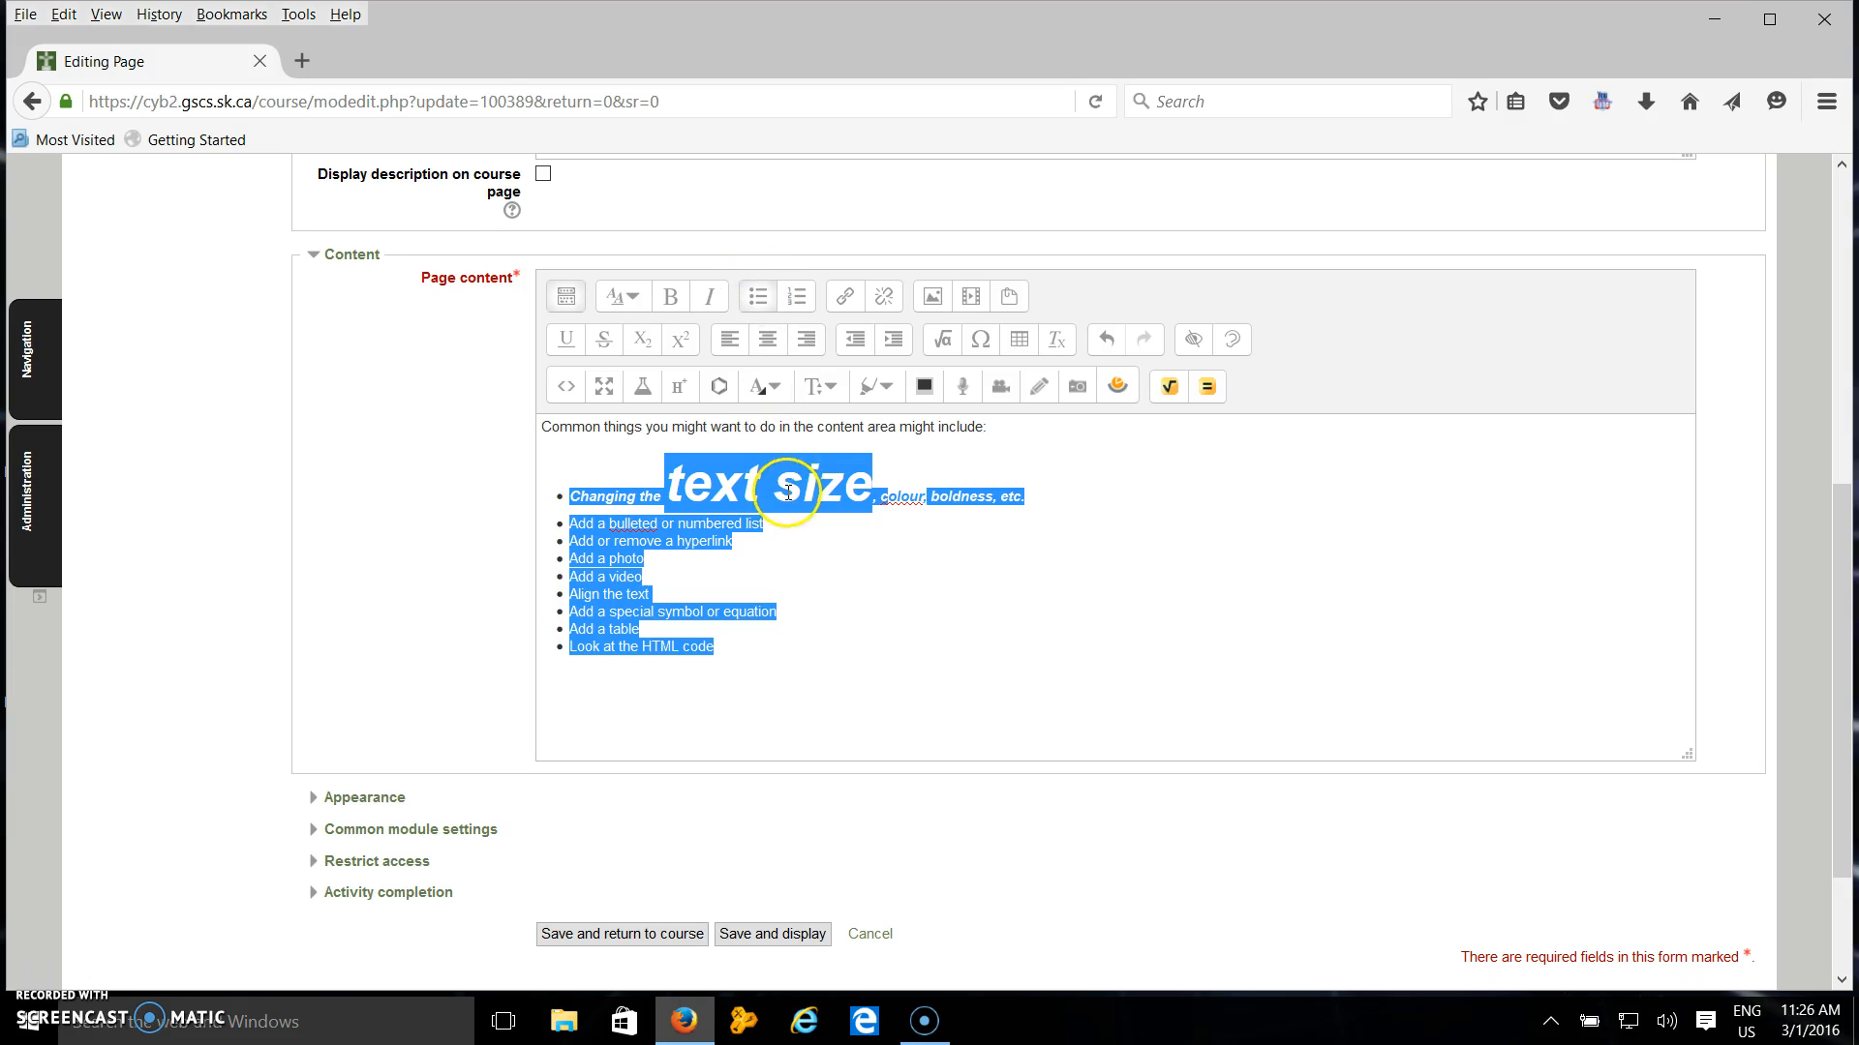
click(855, 581)
drag(733, 540, 600, 538)
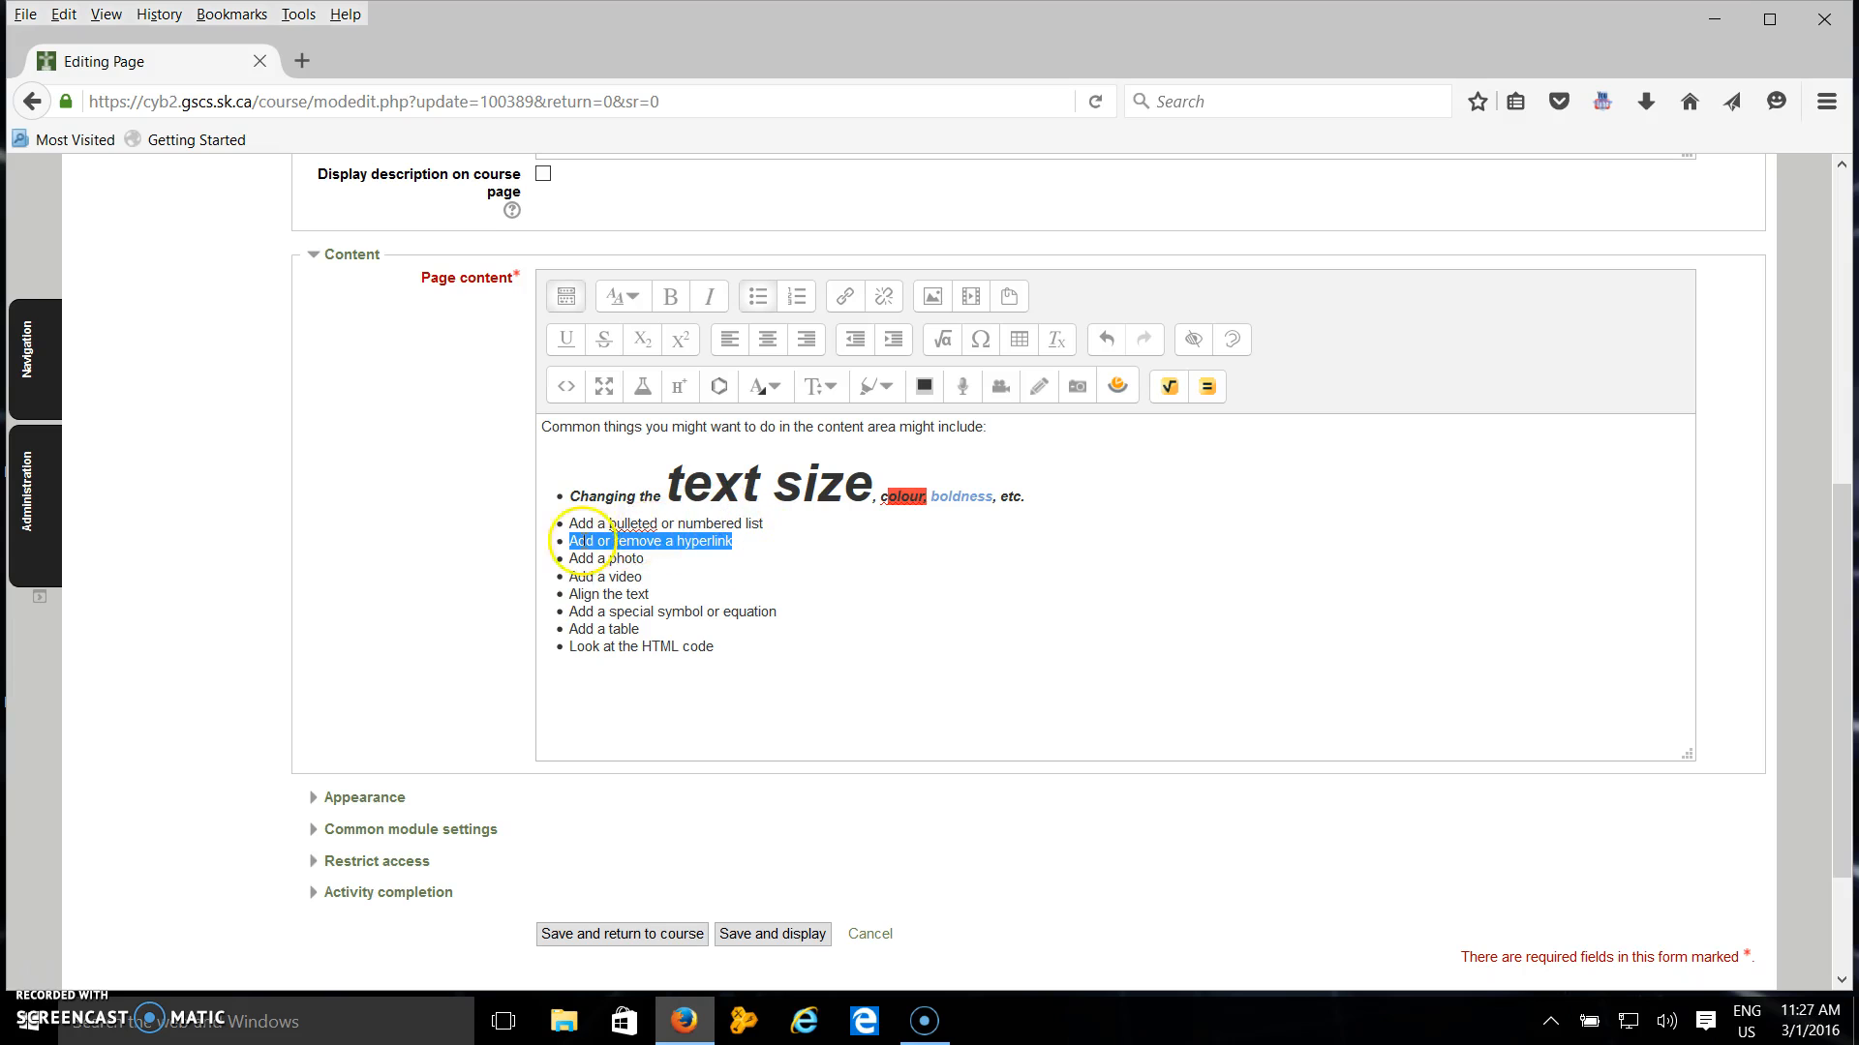
click(845, 300)
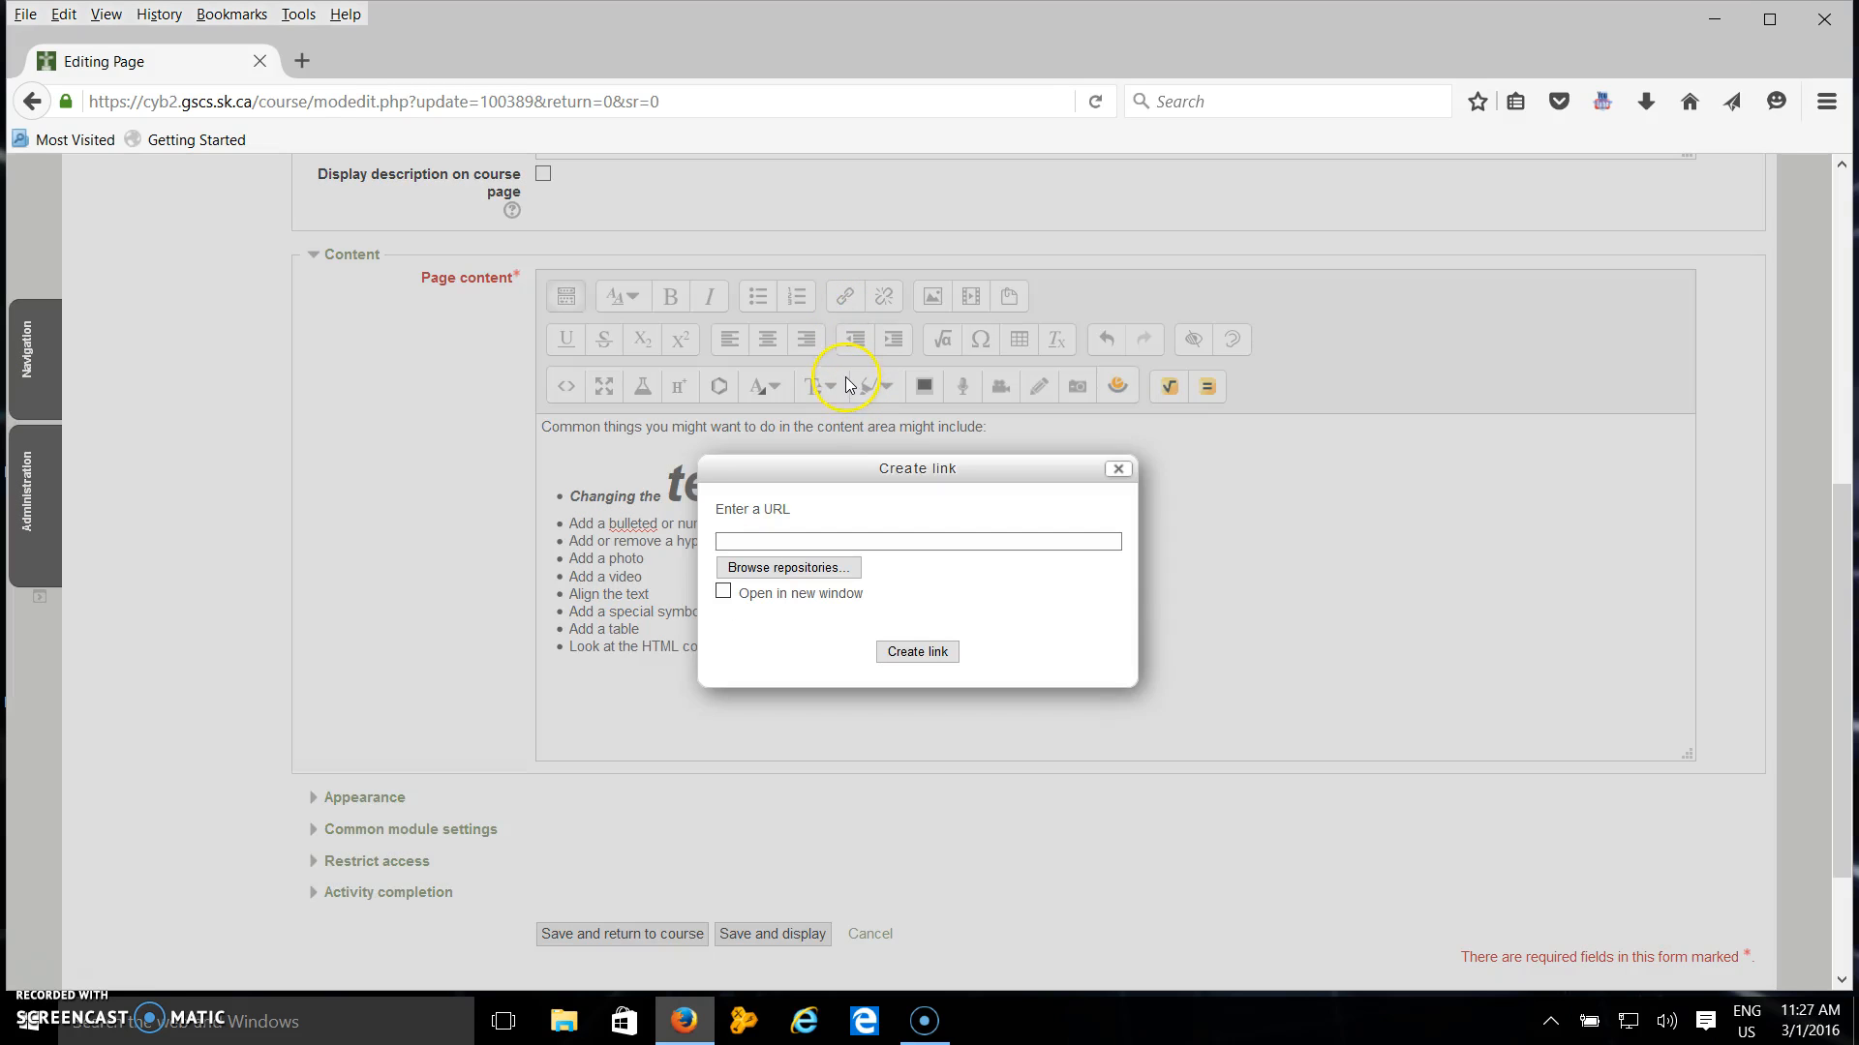
text(www.gscs.sk.ca)
click(724, 592)
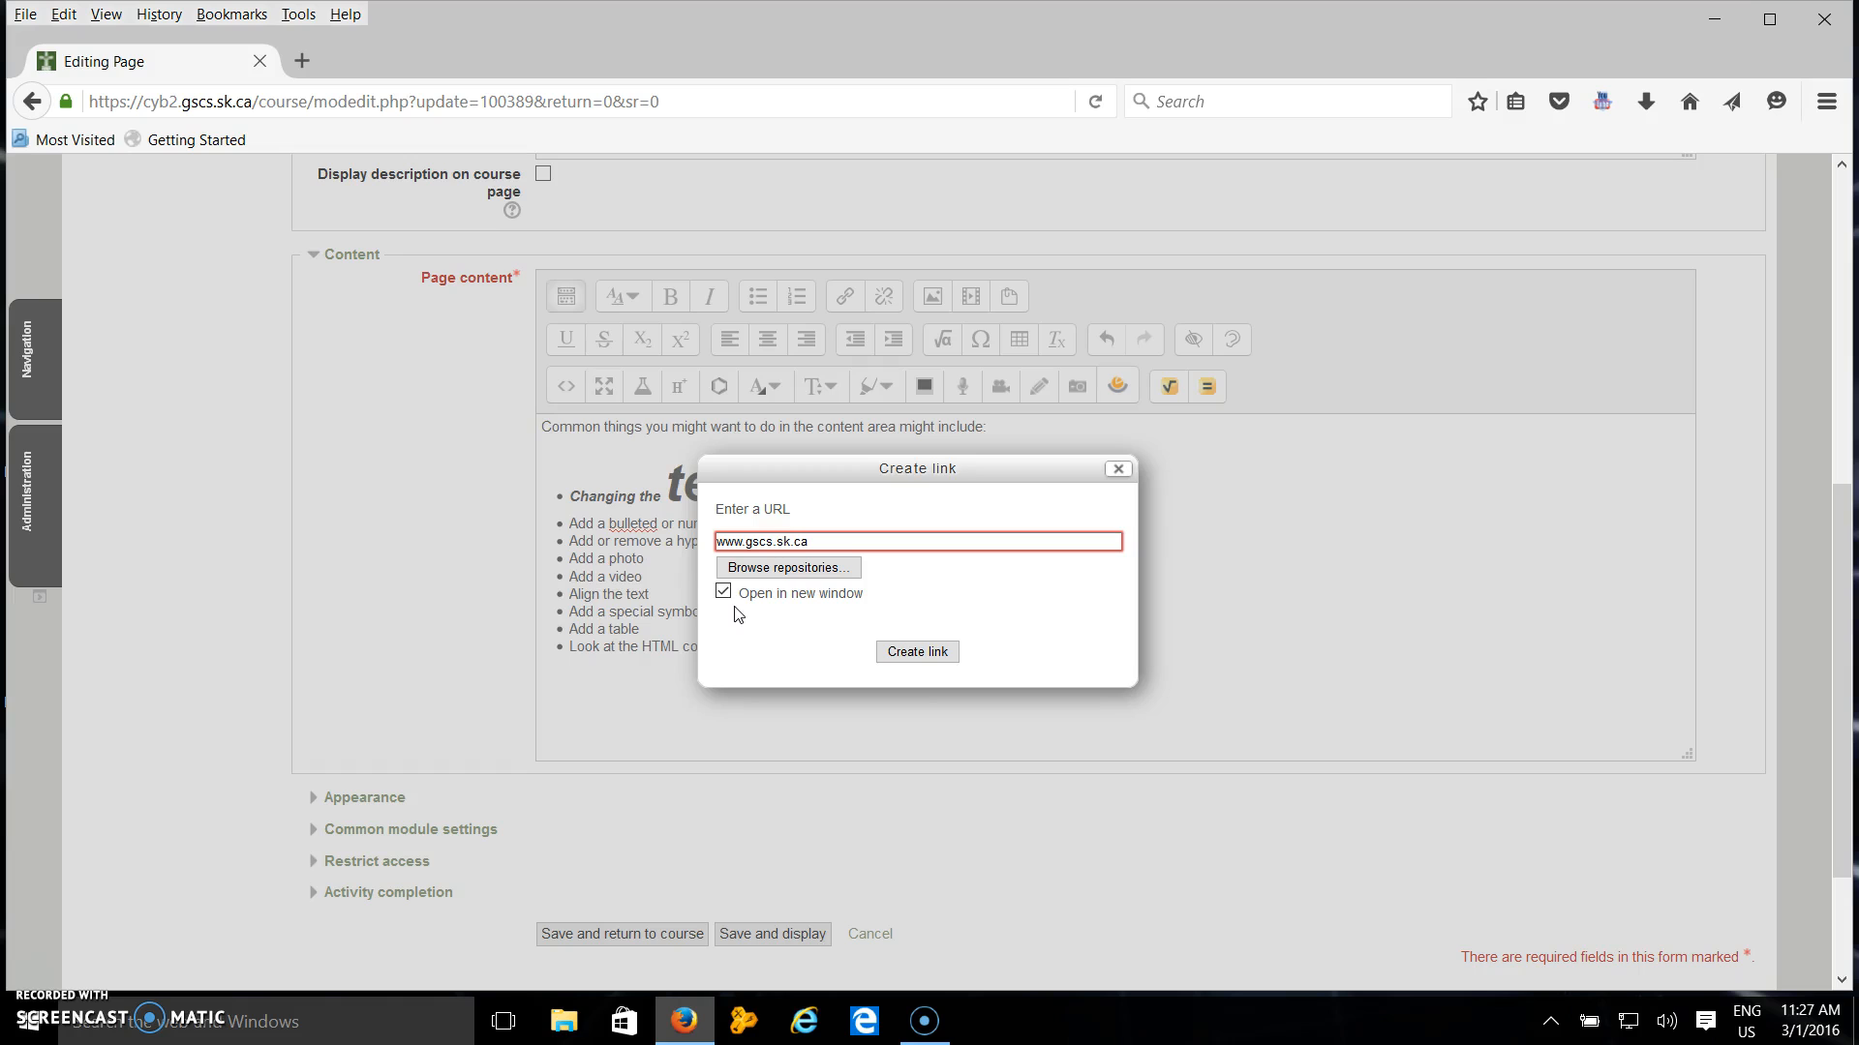
click(914, 654)
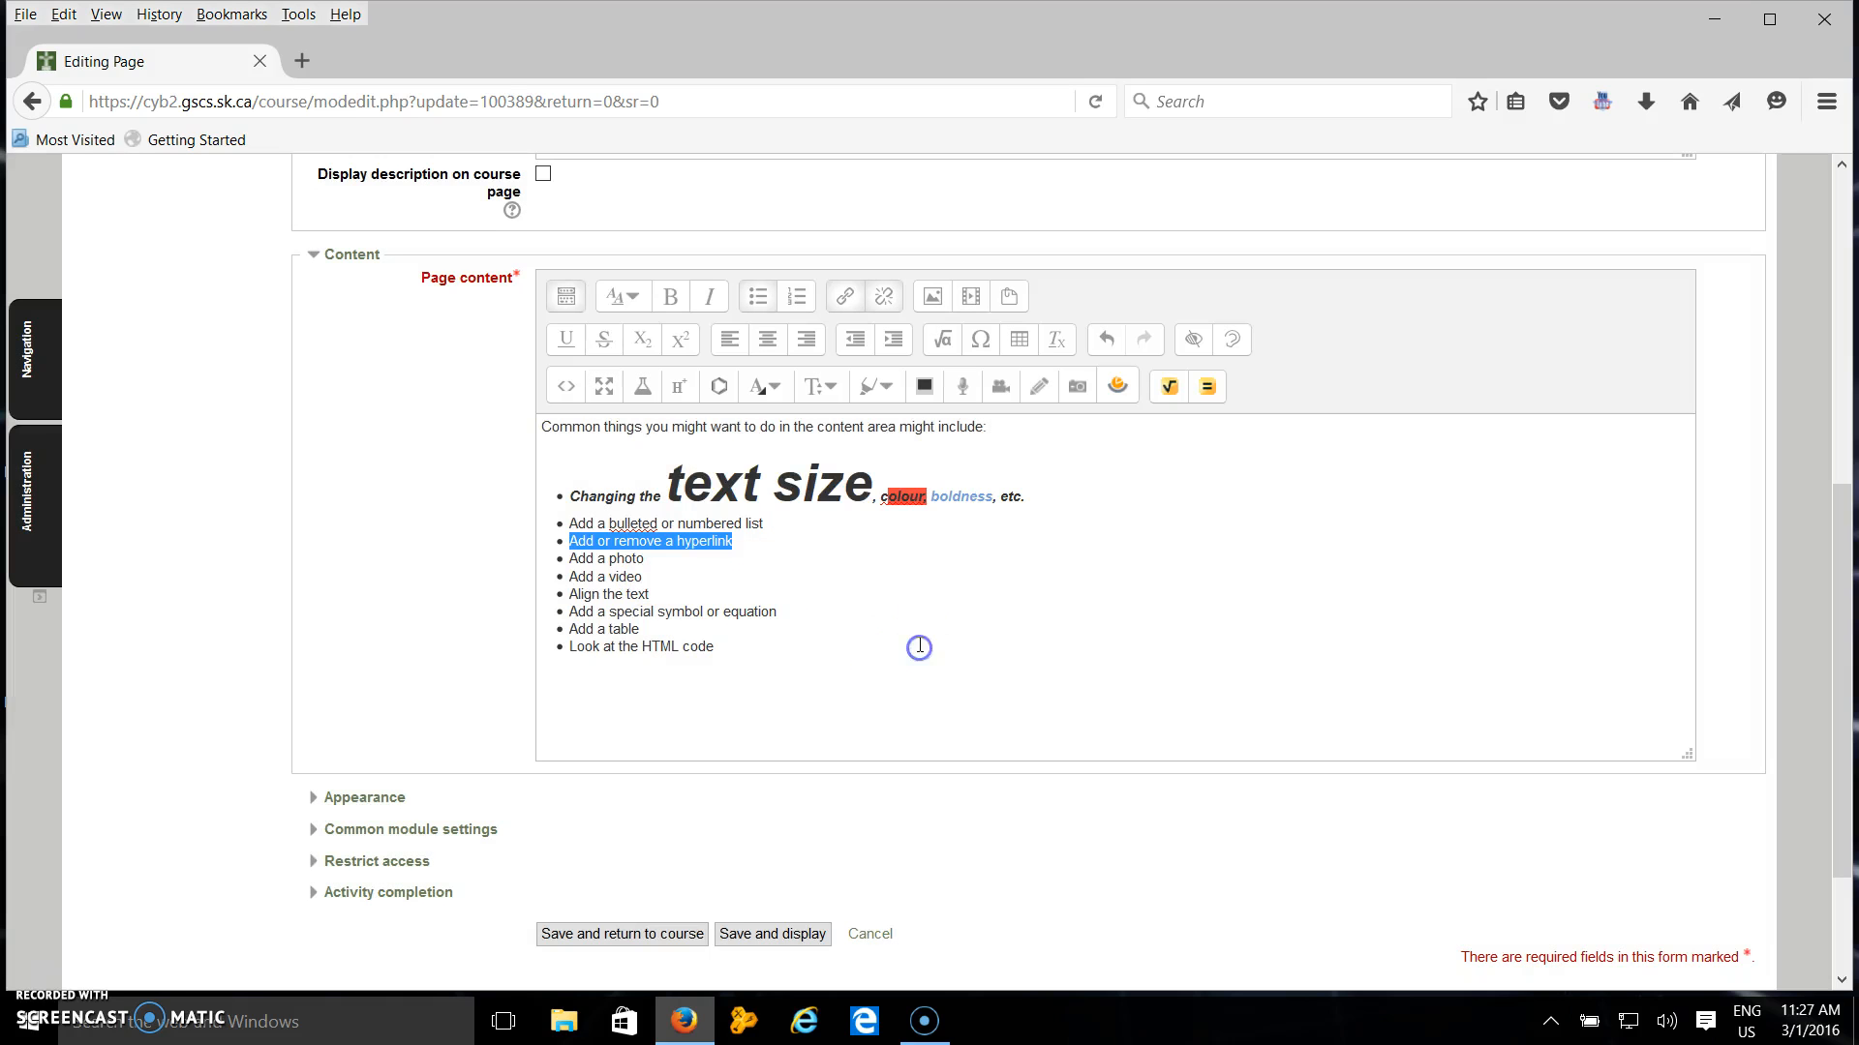
Select the "Add or remove a hyperlink" item and remove its hyperlink.
click(880, 559)
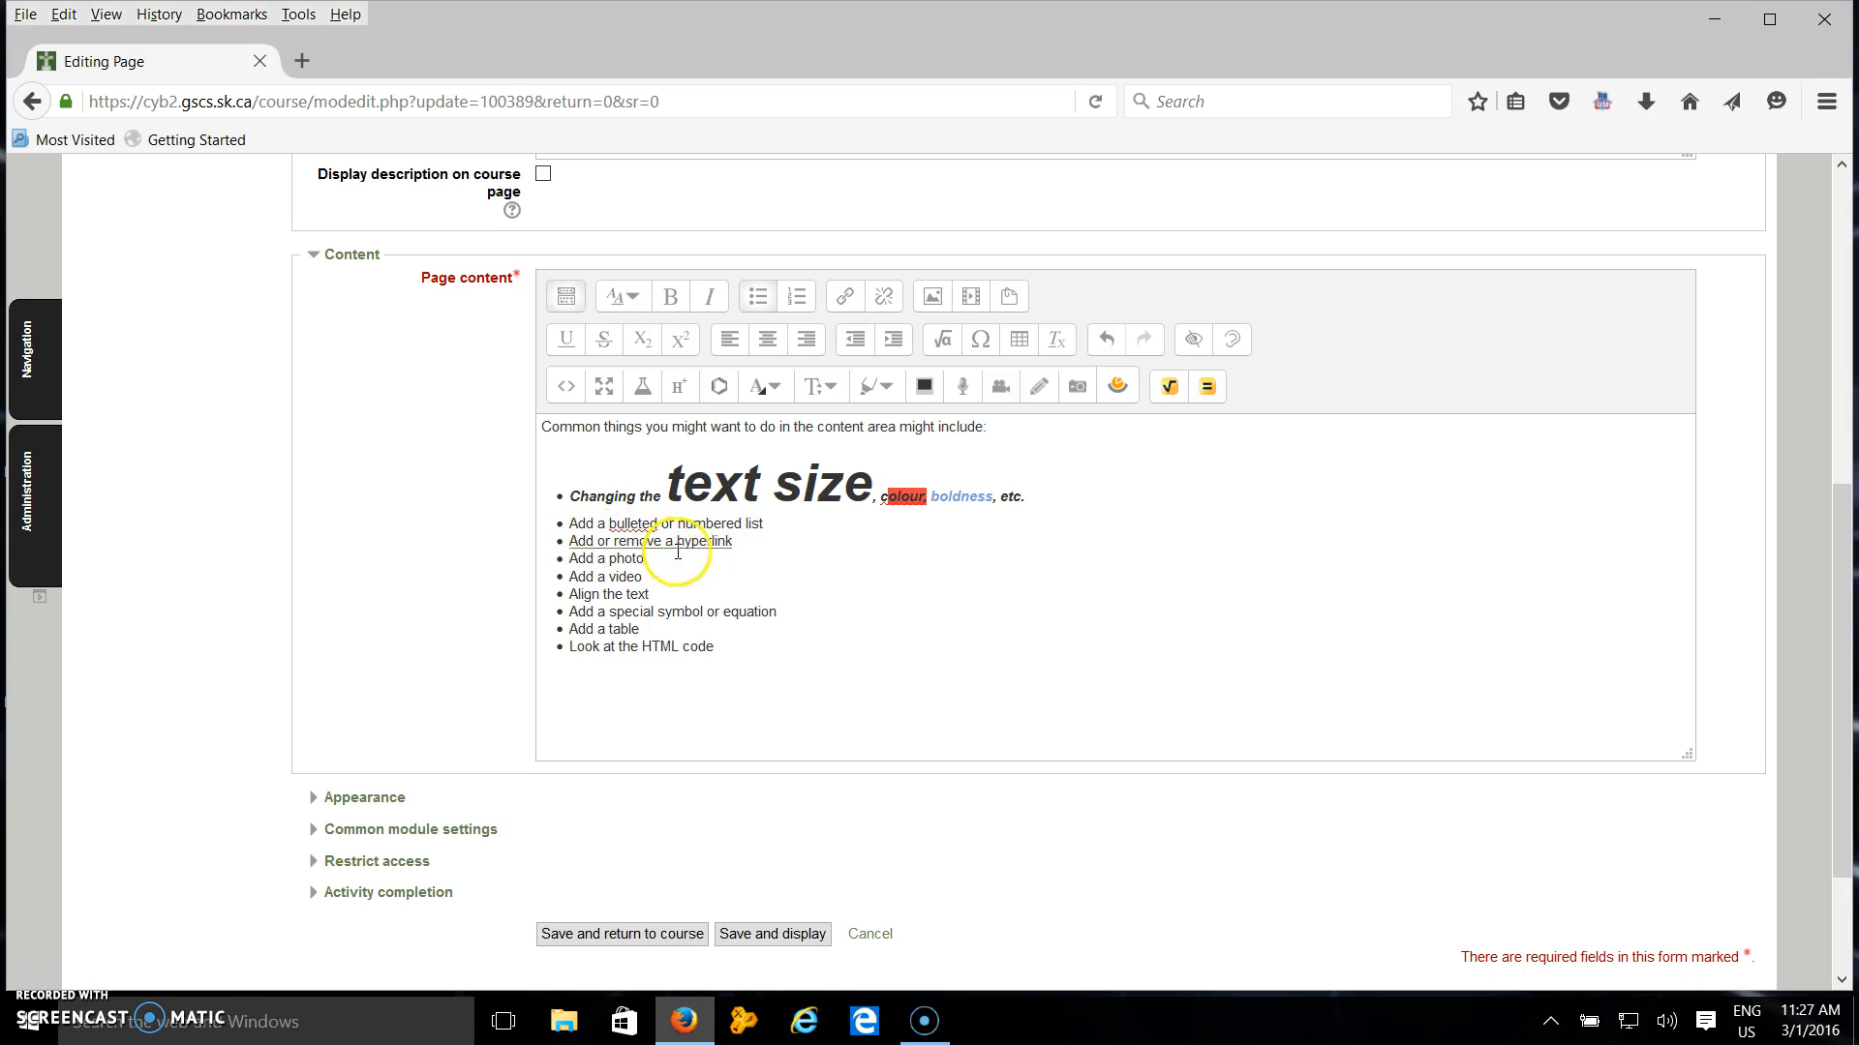
drag(742, 542, 567, 533)
click(627, 534)
drag(750, 546, 569, 541)
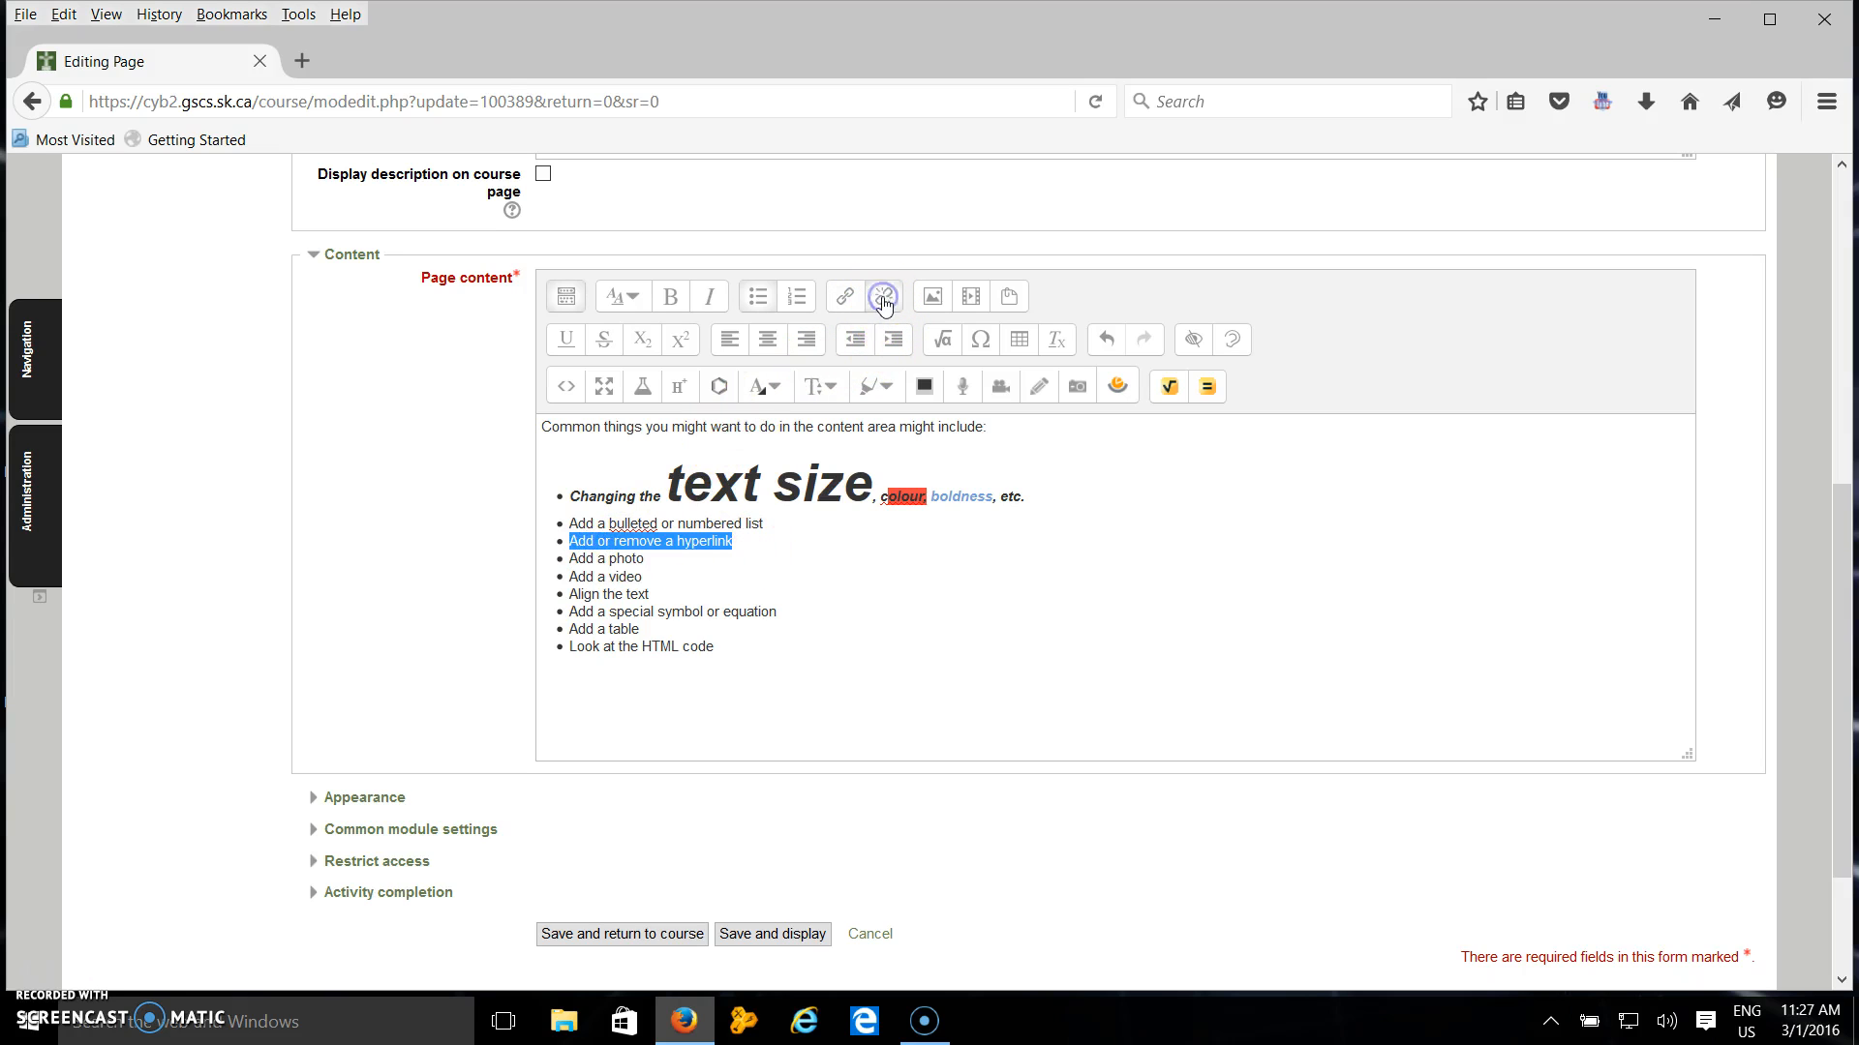
Add an empty bullet after "Add a photo" and upload bird centre.jpg from the Photos folder into the image dialog.
click(824, 558)
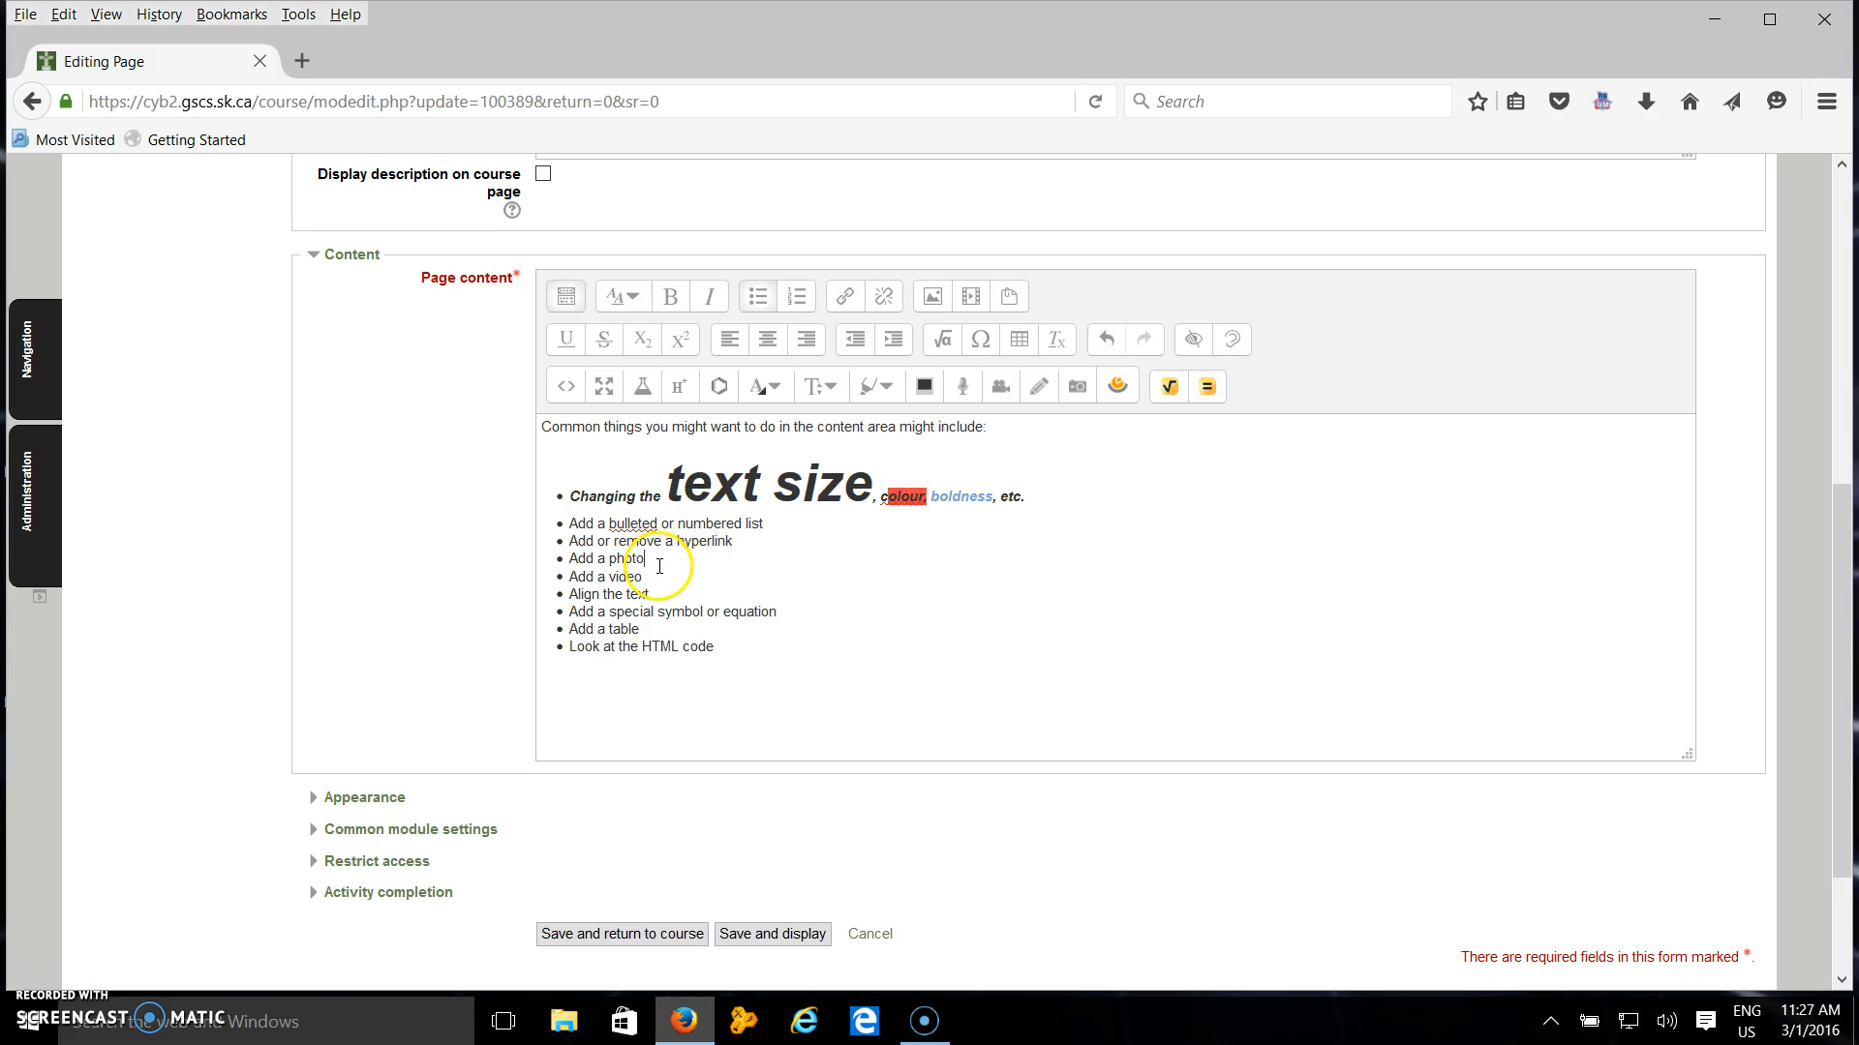
key(Return)
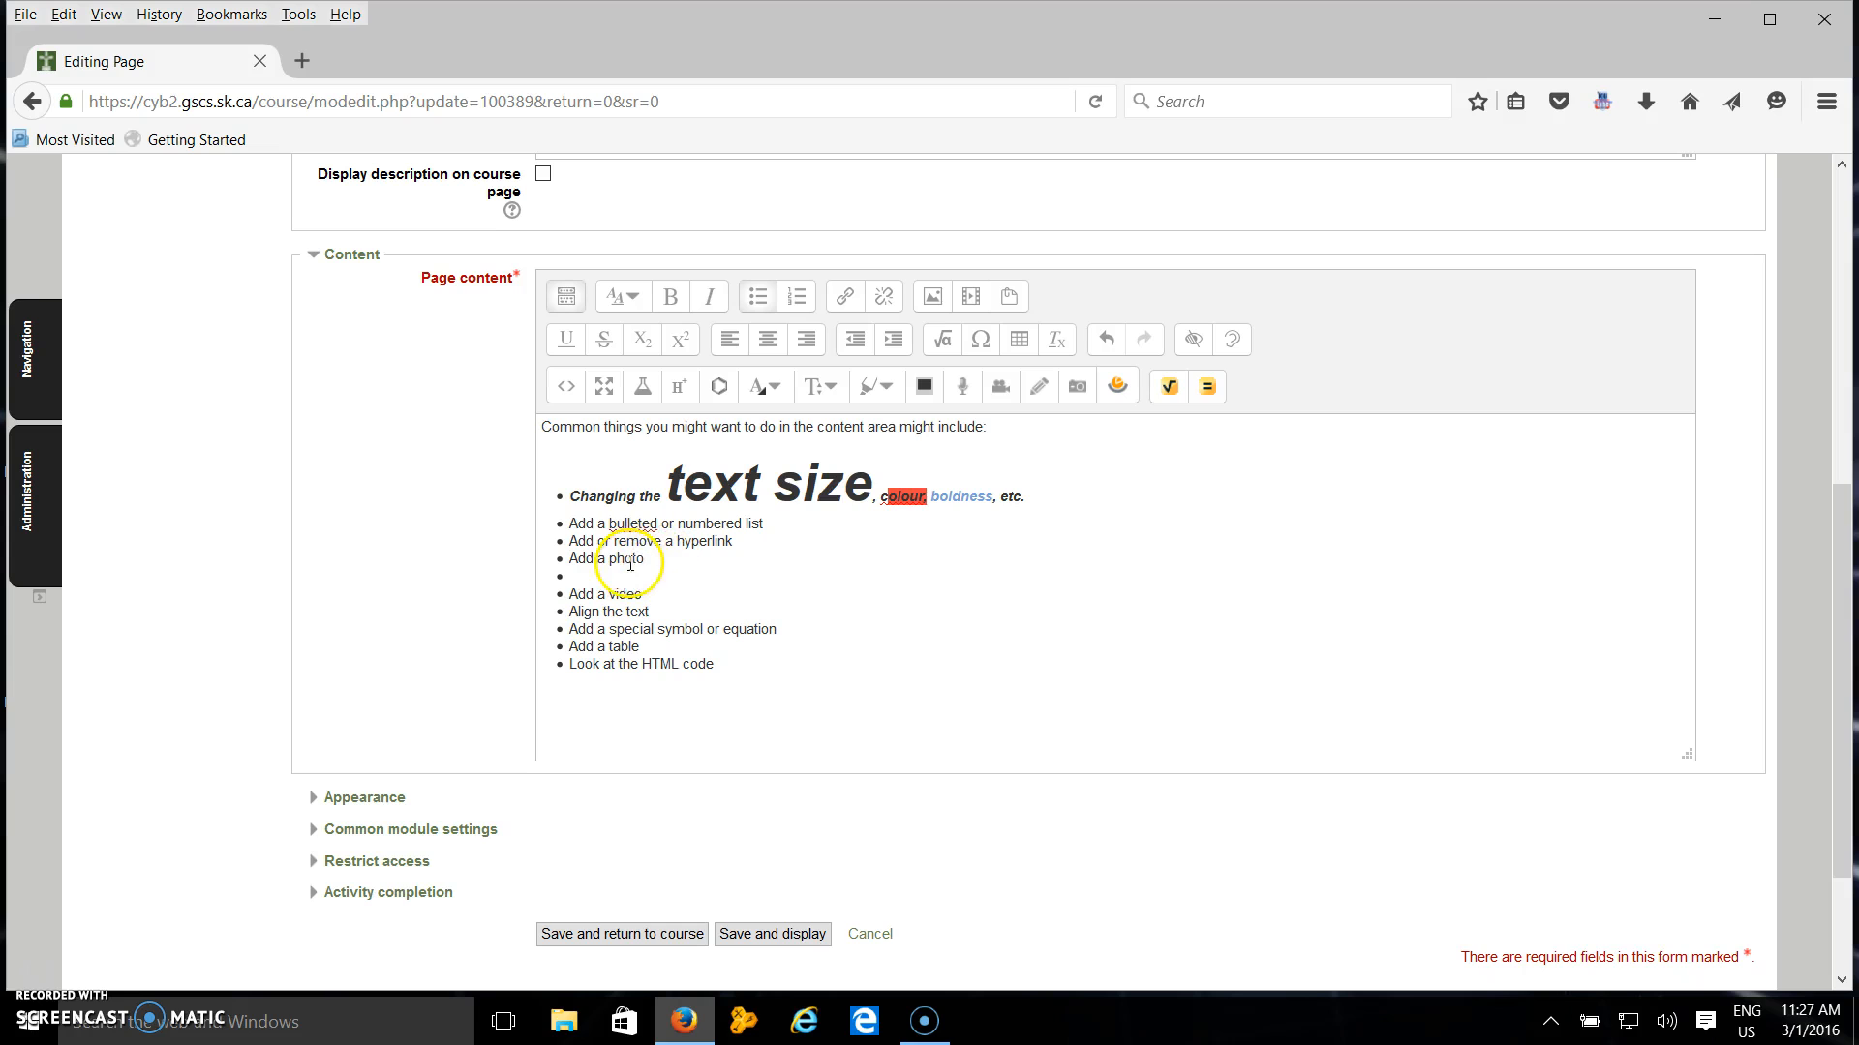
click(932, 298)
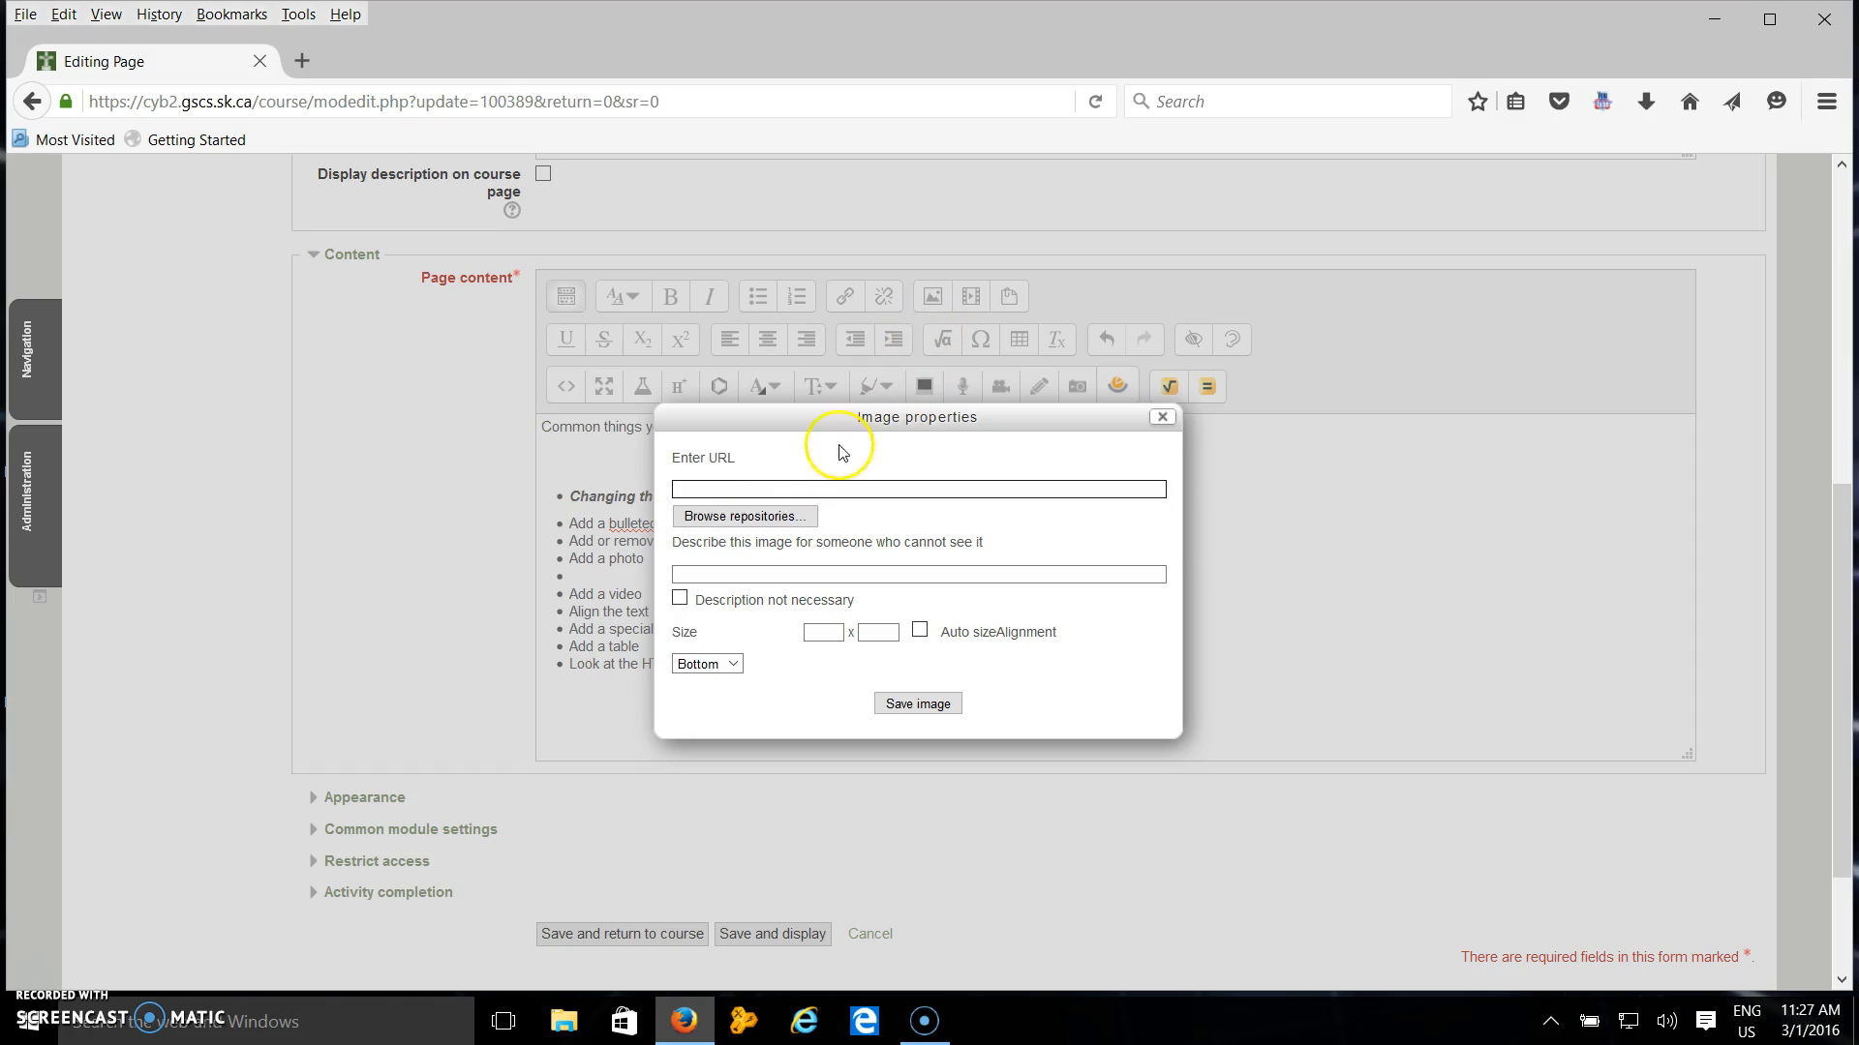
click(737, 518)
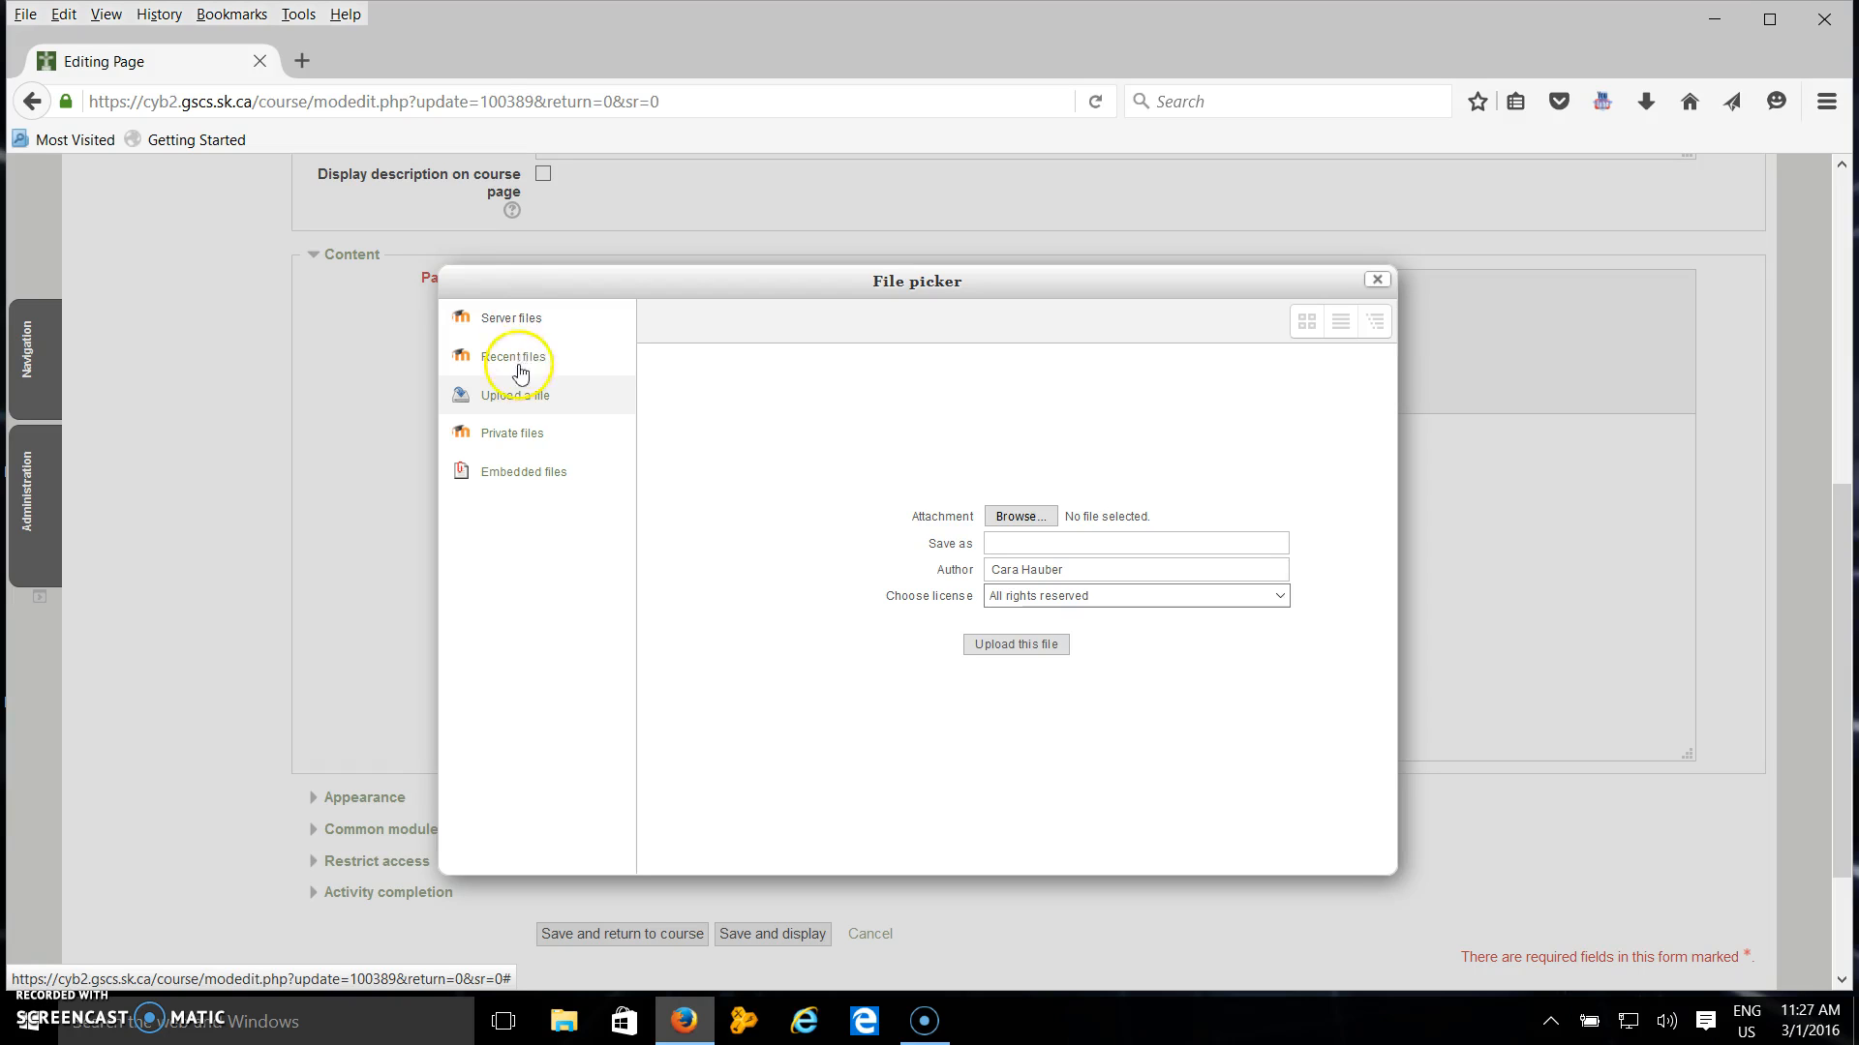
click(1016, 516)
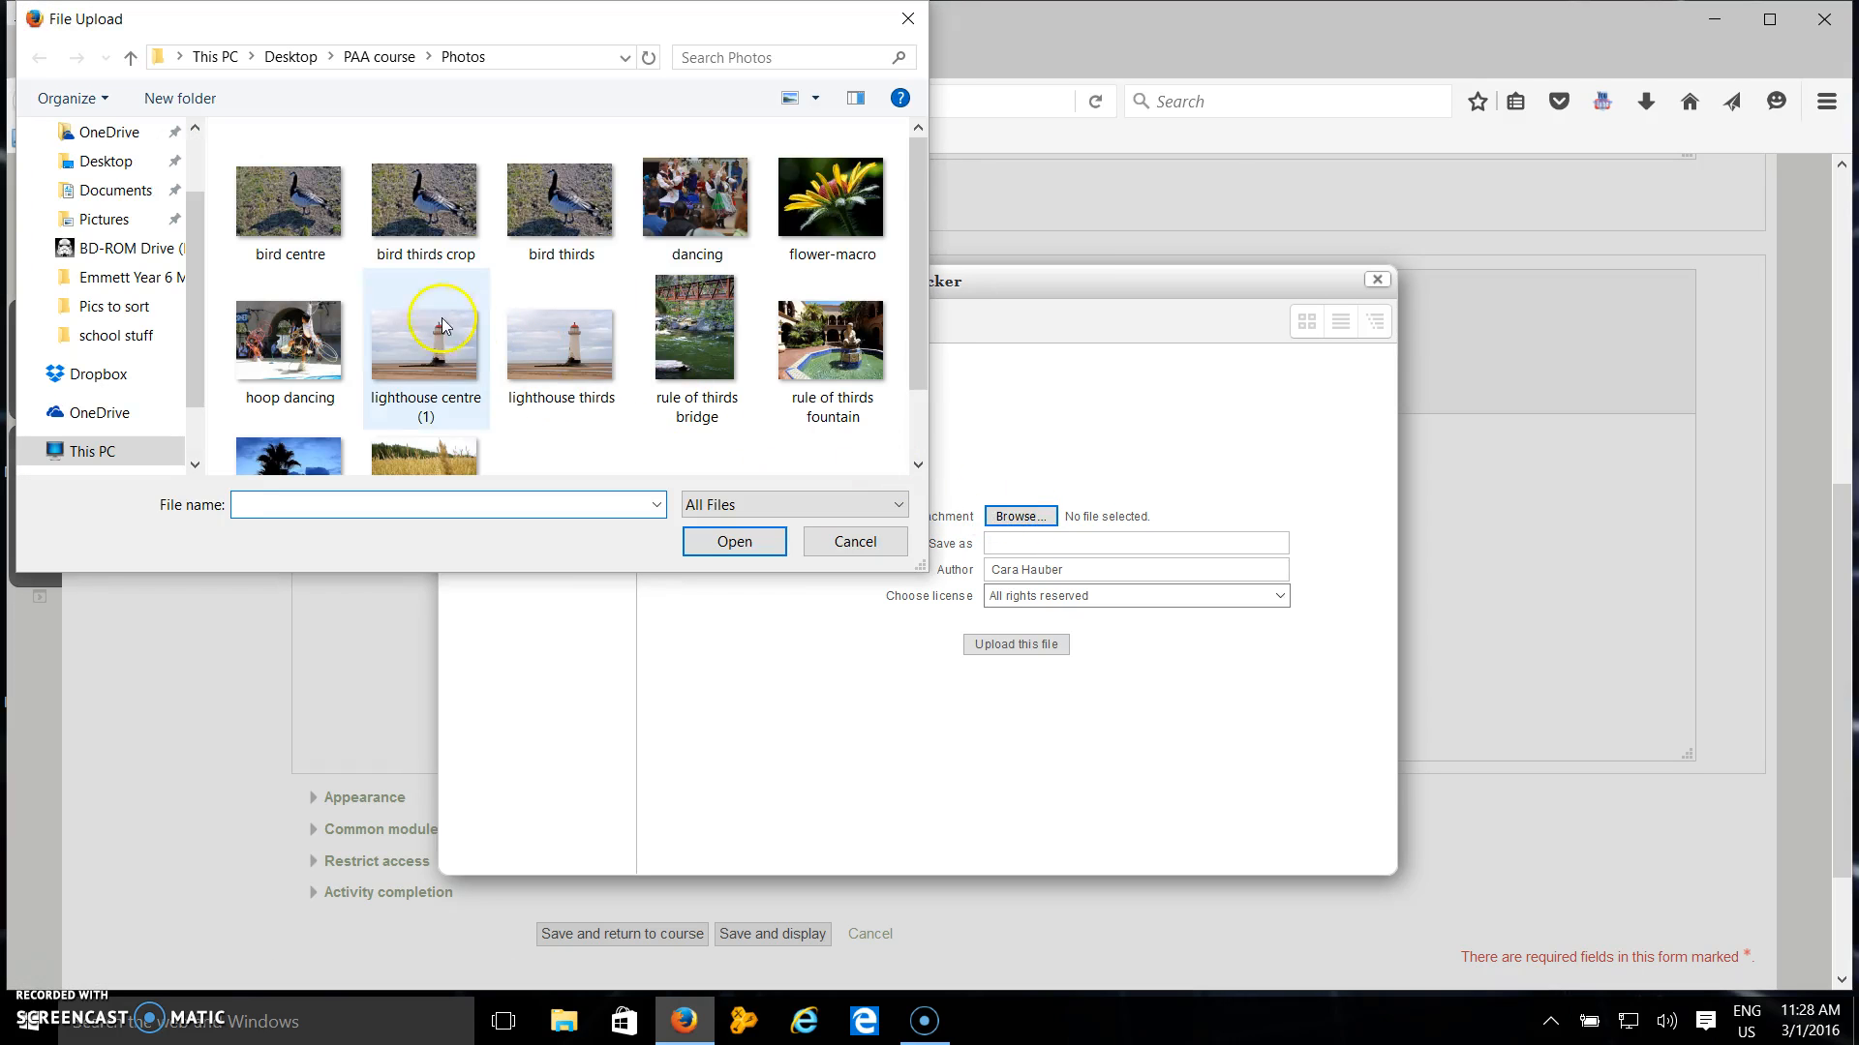
click(302, 221)
click(1011, 646)
click(768, 545)
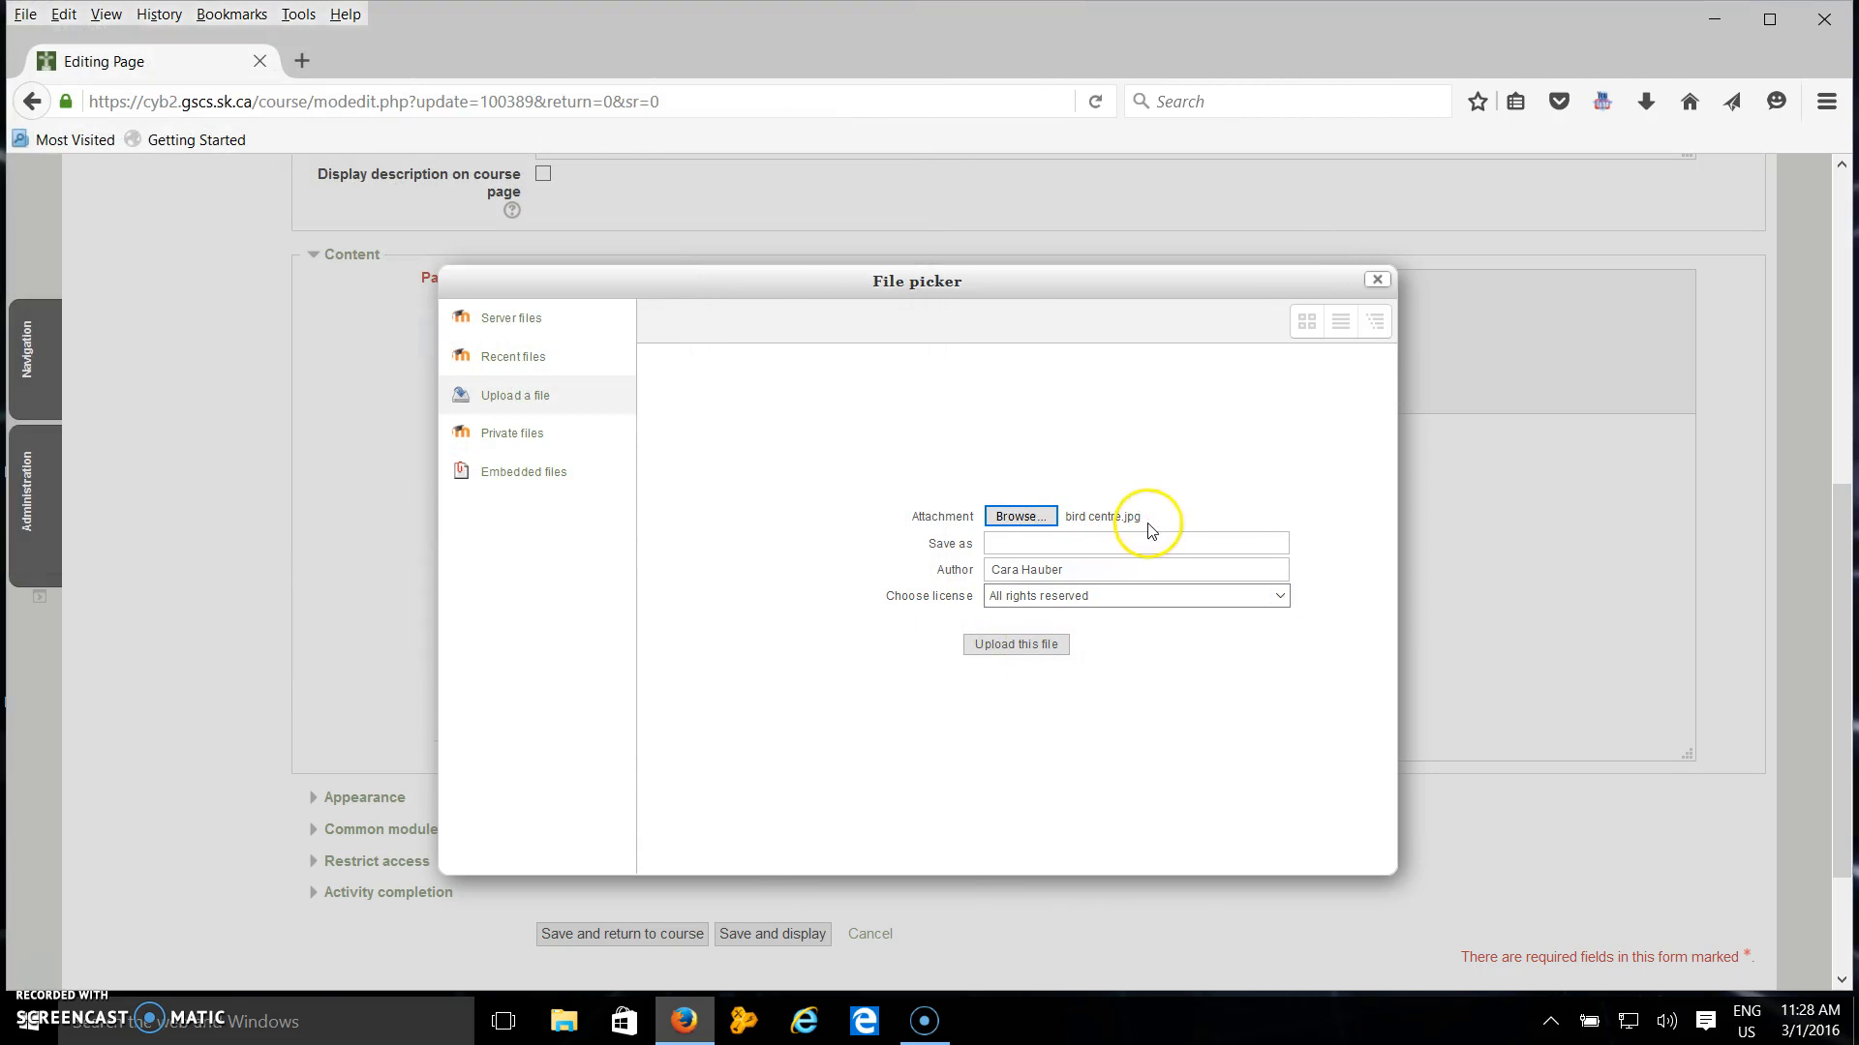
click(1028, 644)
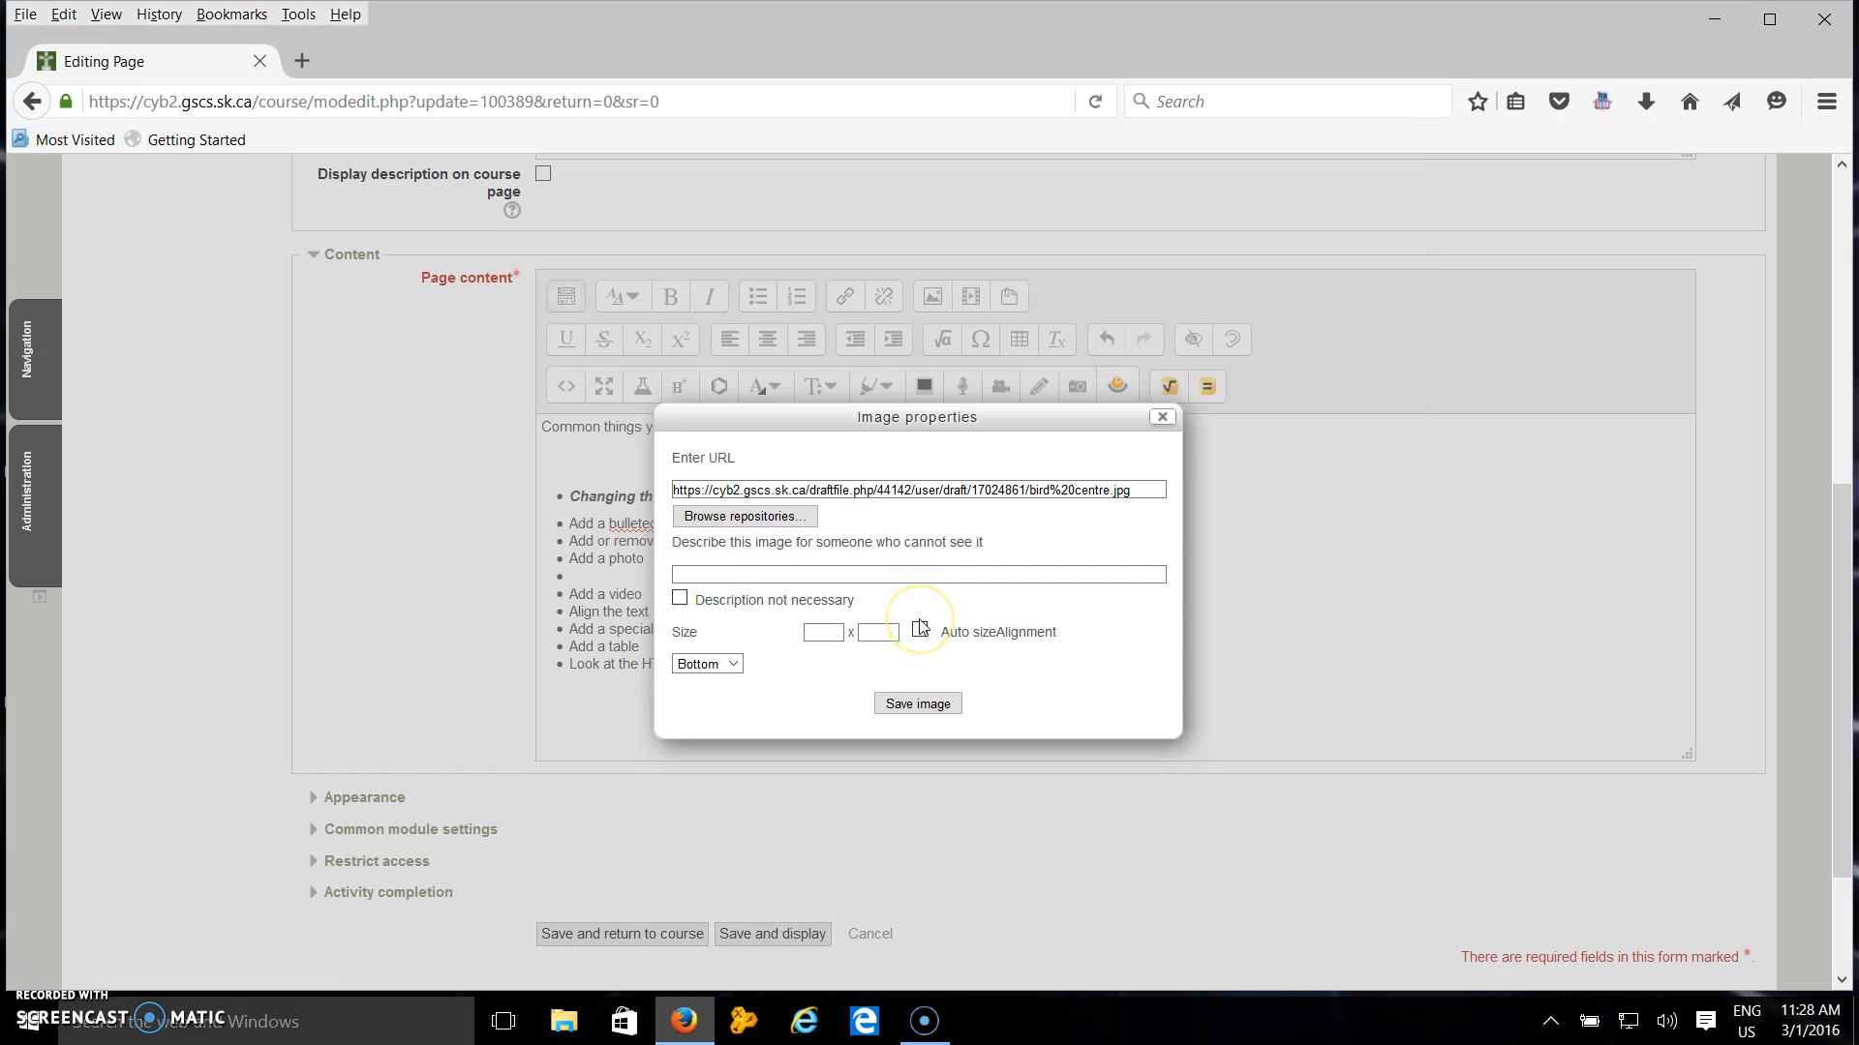
Describe the image as "bird in grass" and insert it.
click(842, 467)
click(842, 466)
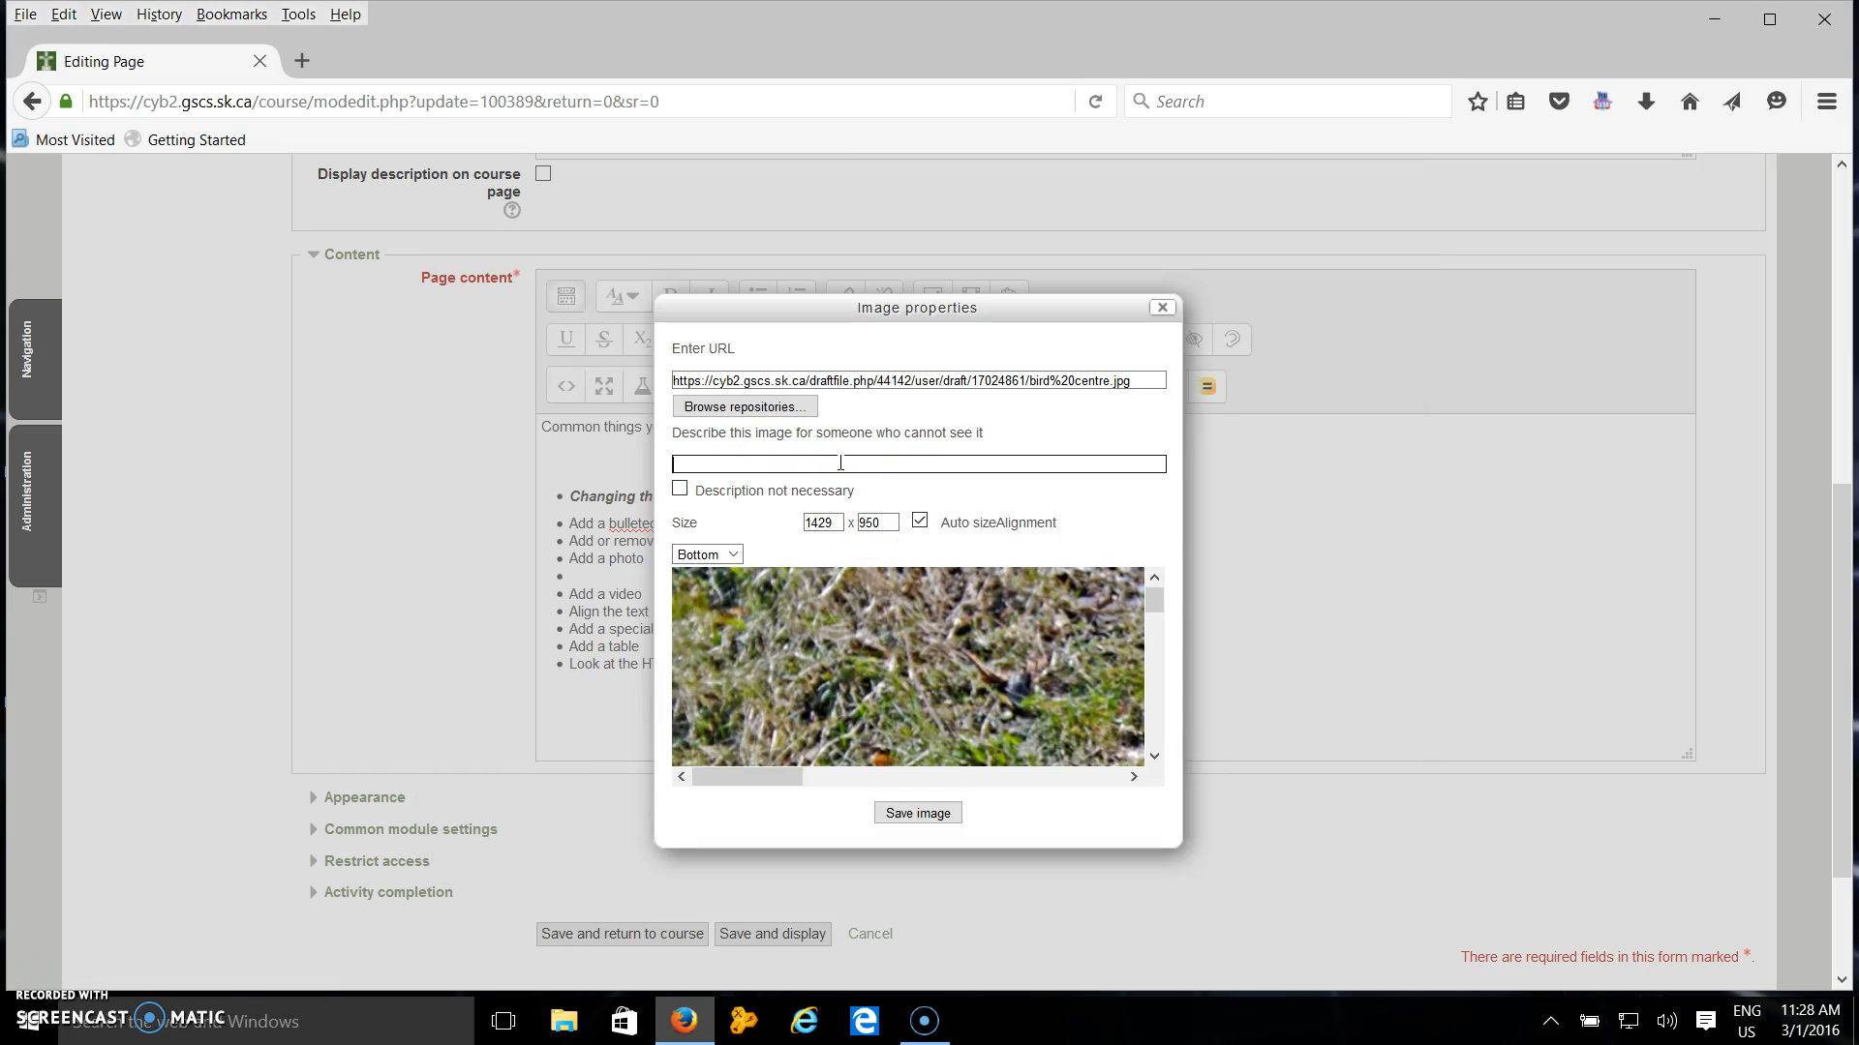
text(bird in grass)
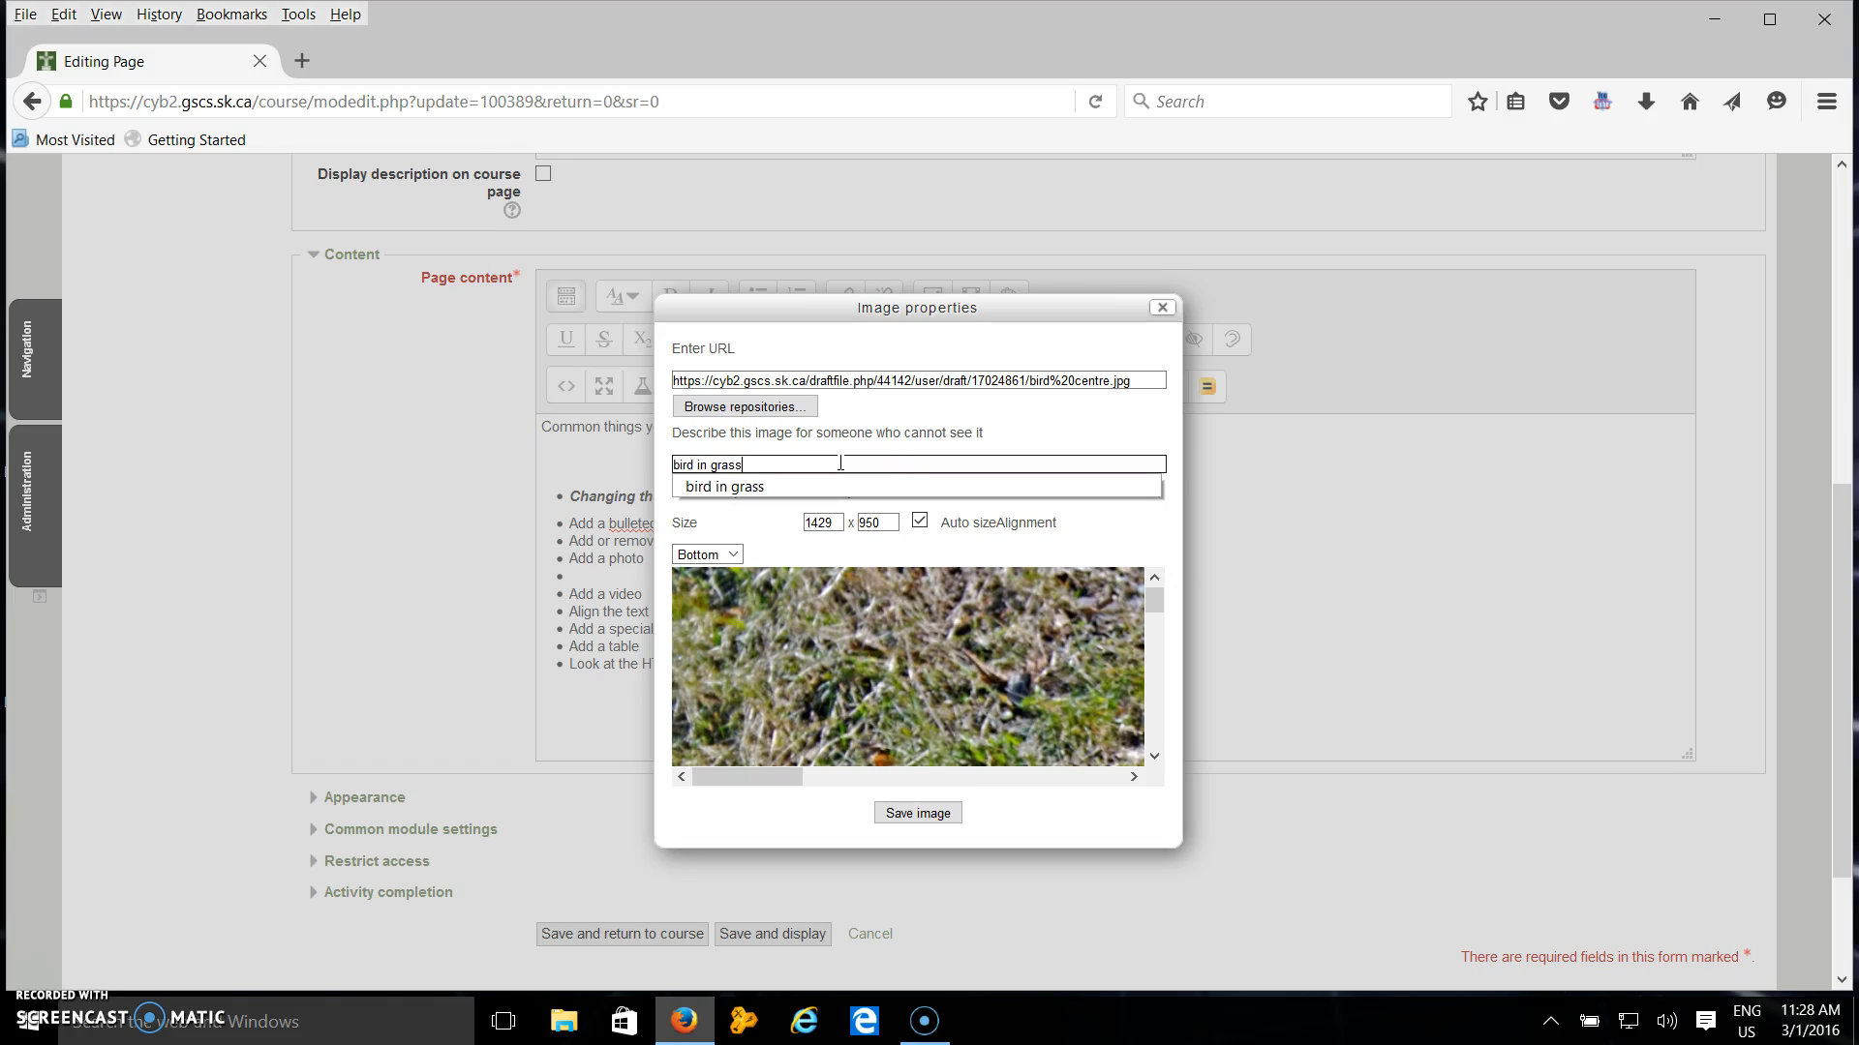
key(Return)
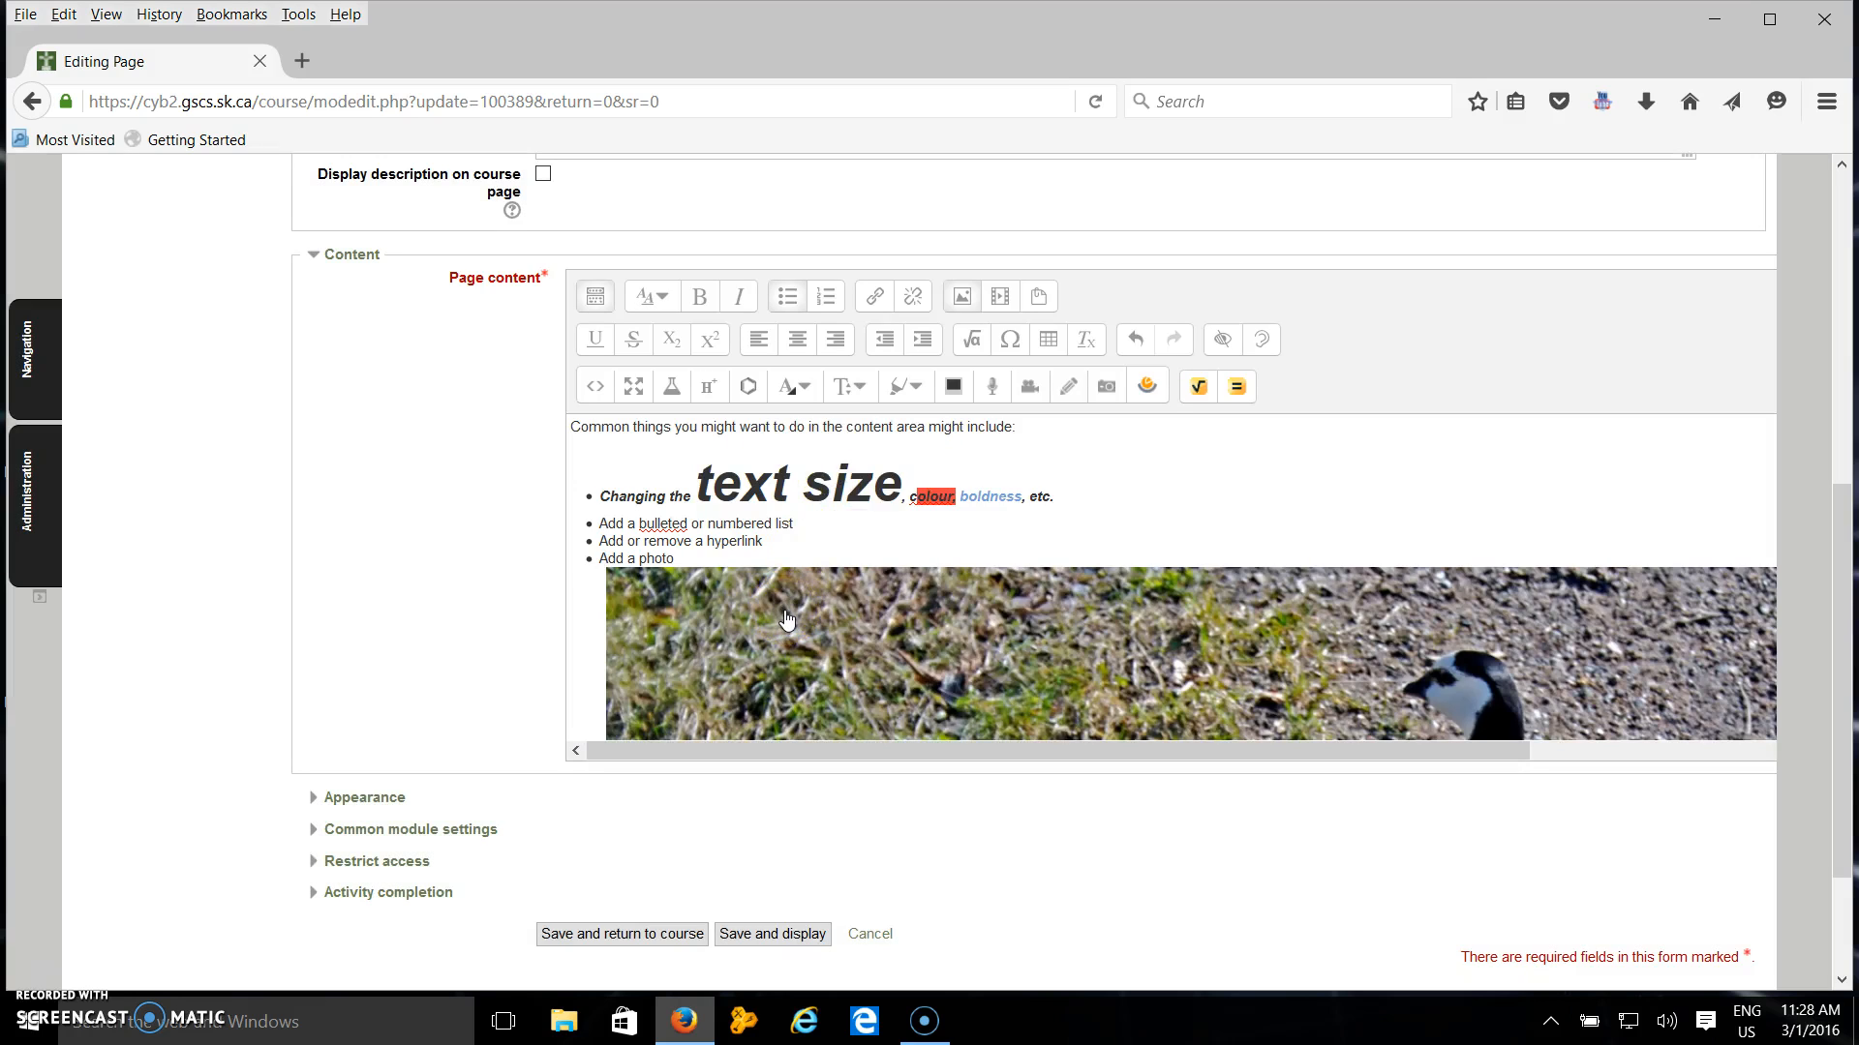
Resize the inserted photo to 350 pixels wide, tick Description not necessary, and save the image.
click(810, 641)
scroll(811, 644, down, 5)
scroll(811, 644, up, 4)
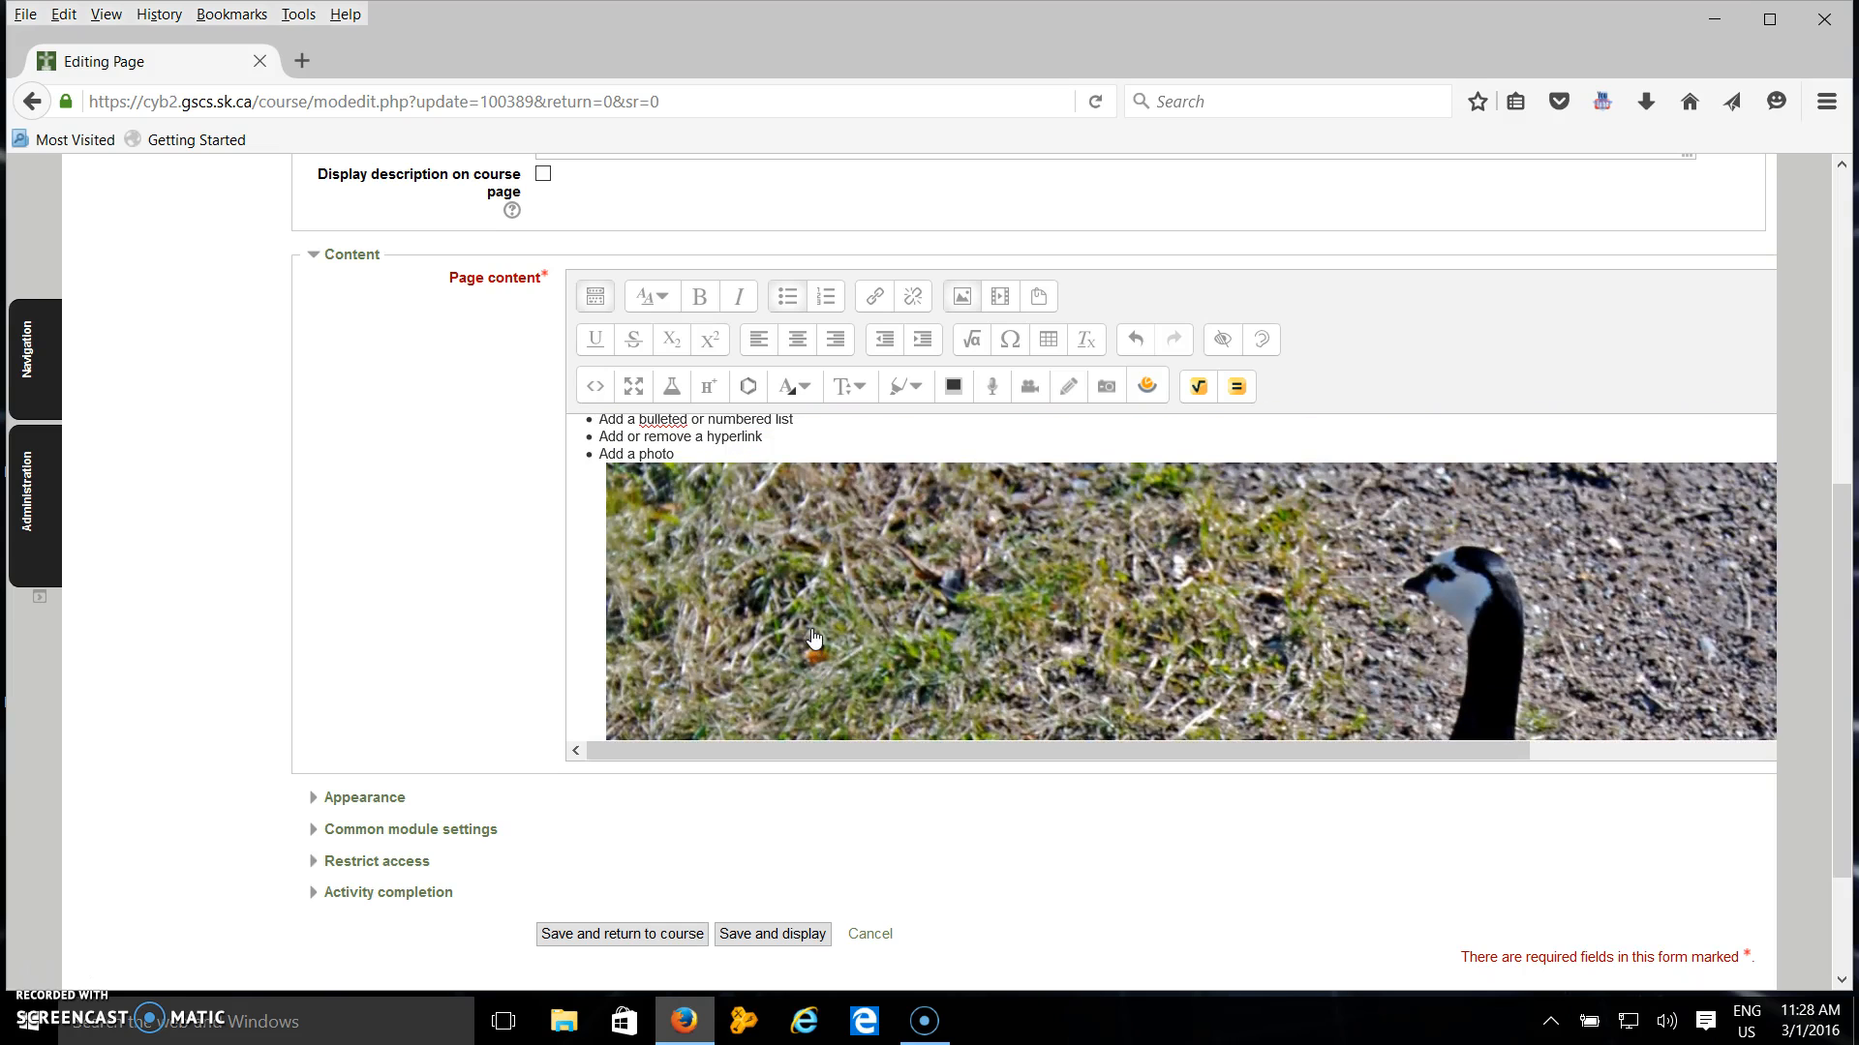
double_click(813, 639)
click(820, 521)
double_click(820, 521)
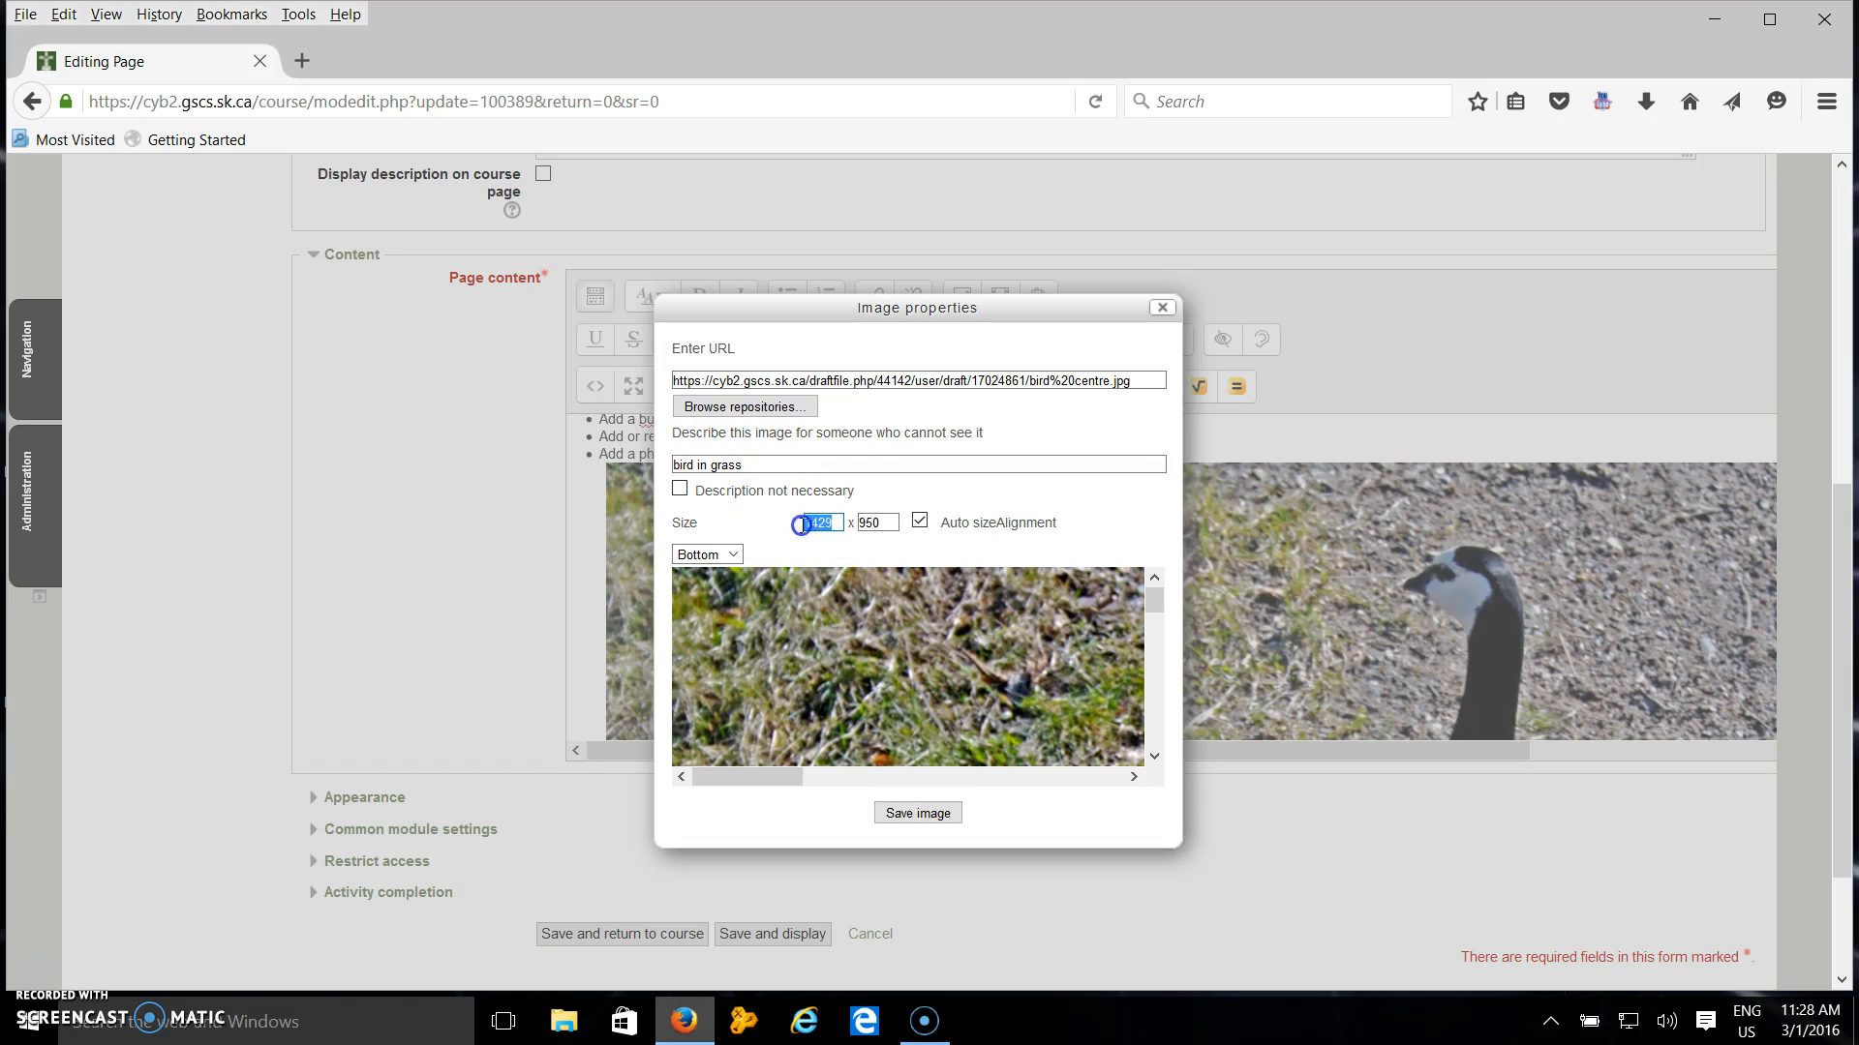
text(350)
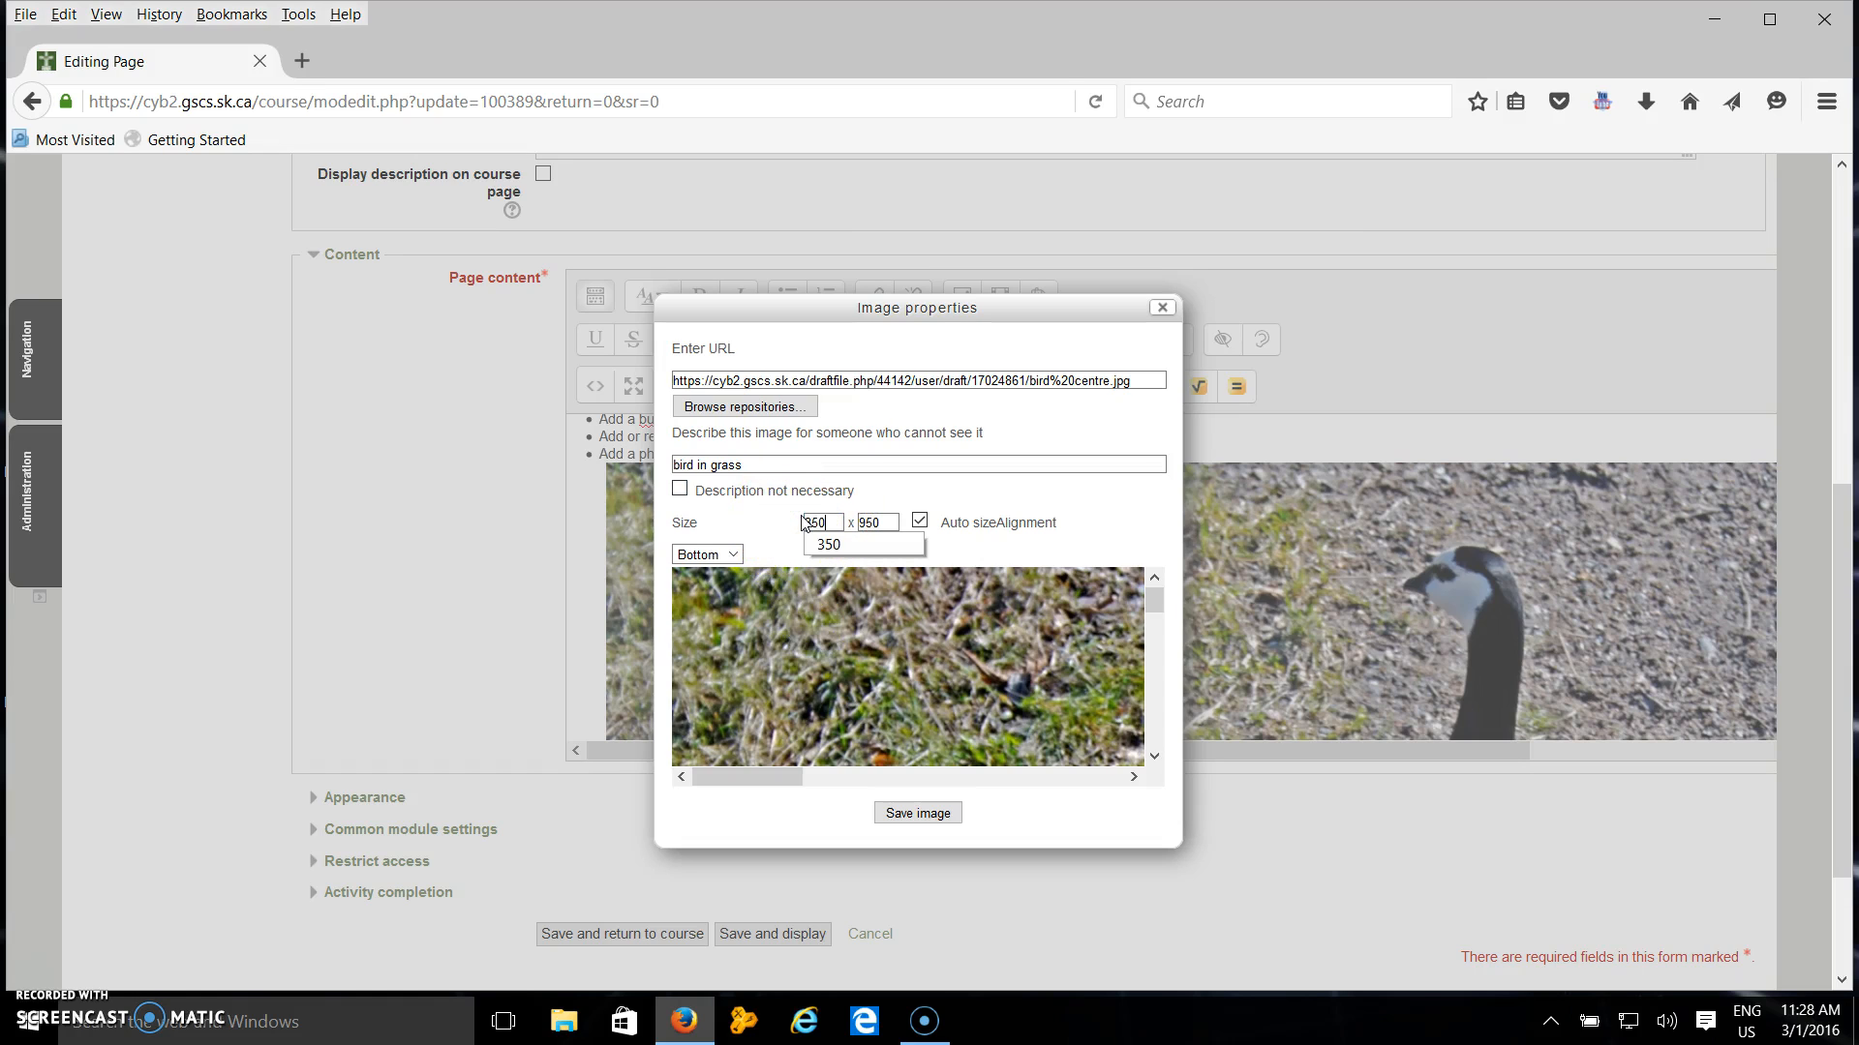
key(Tab)
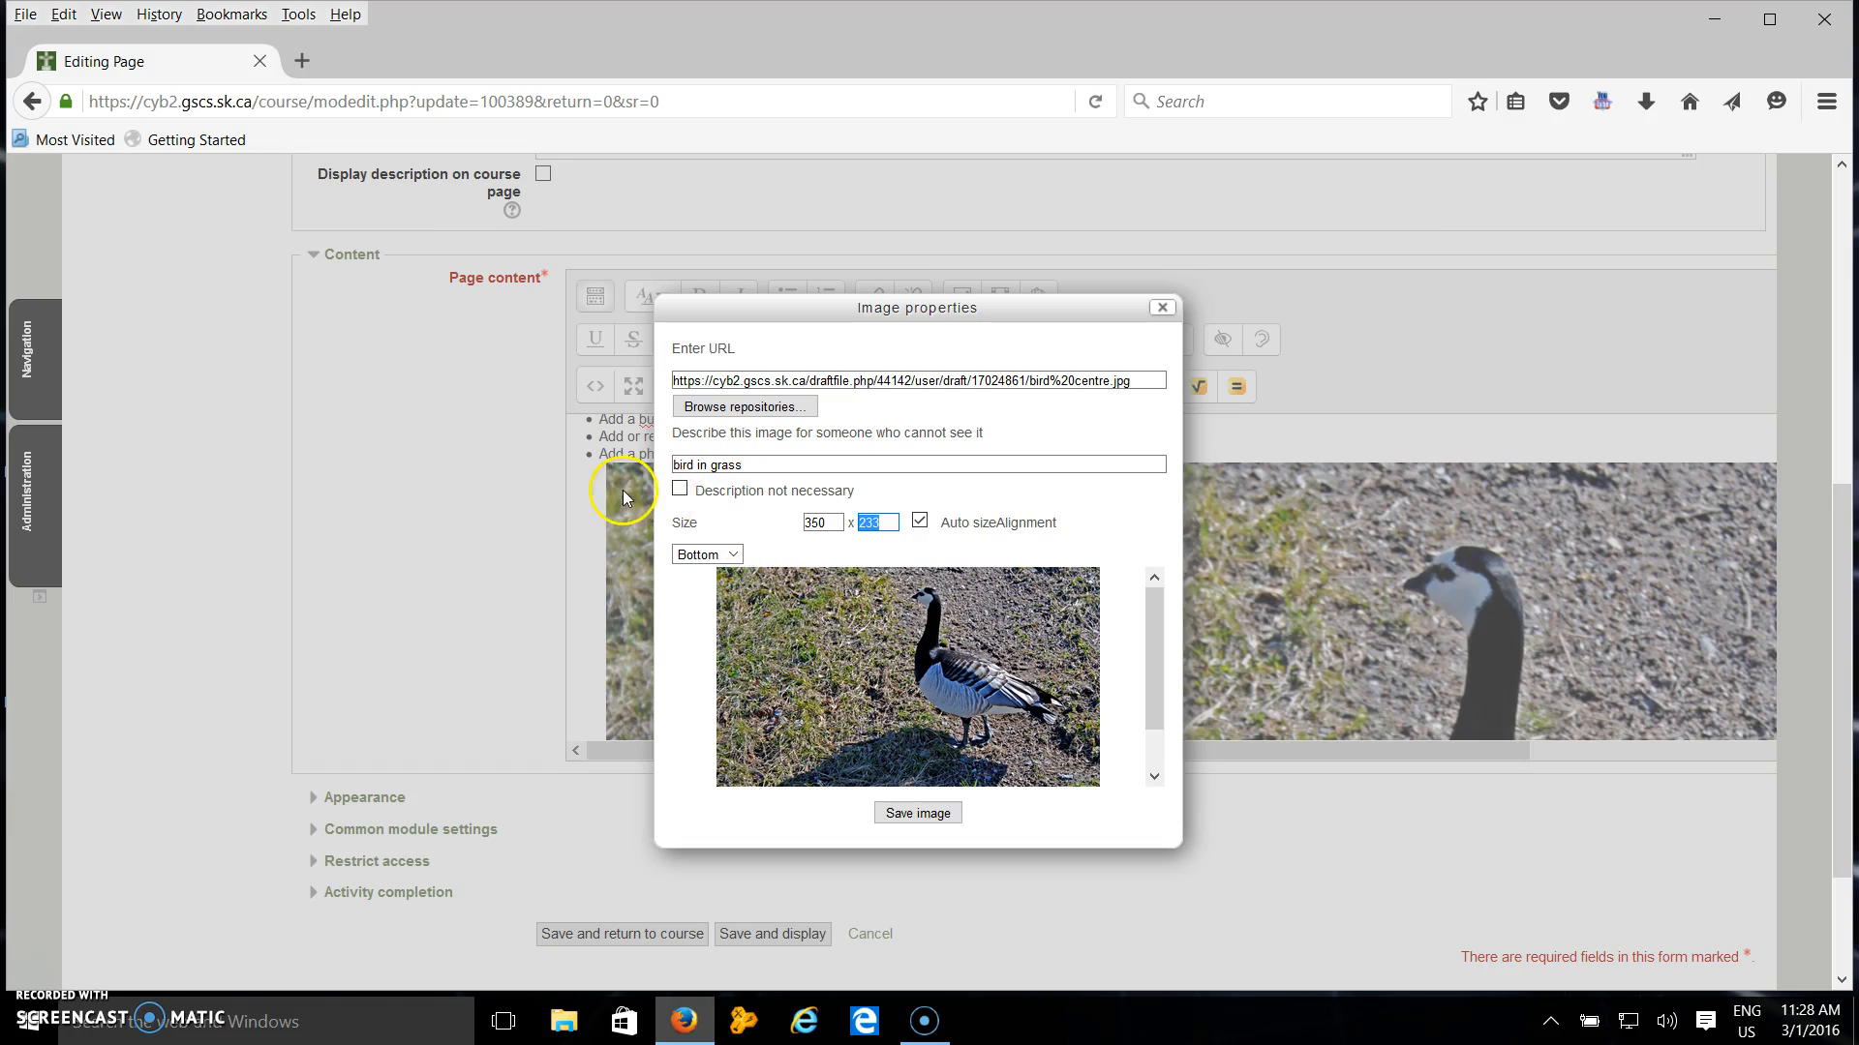
click(679, 492)
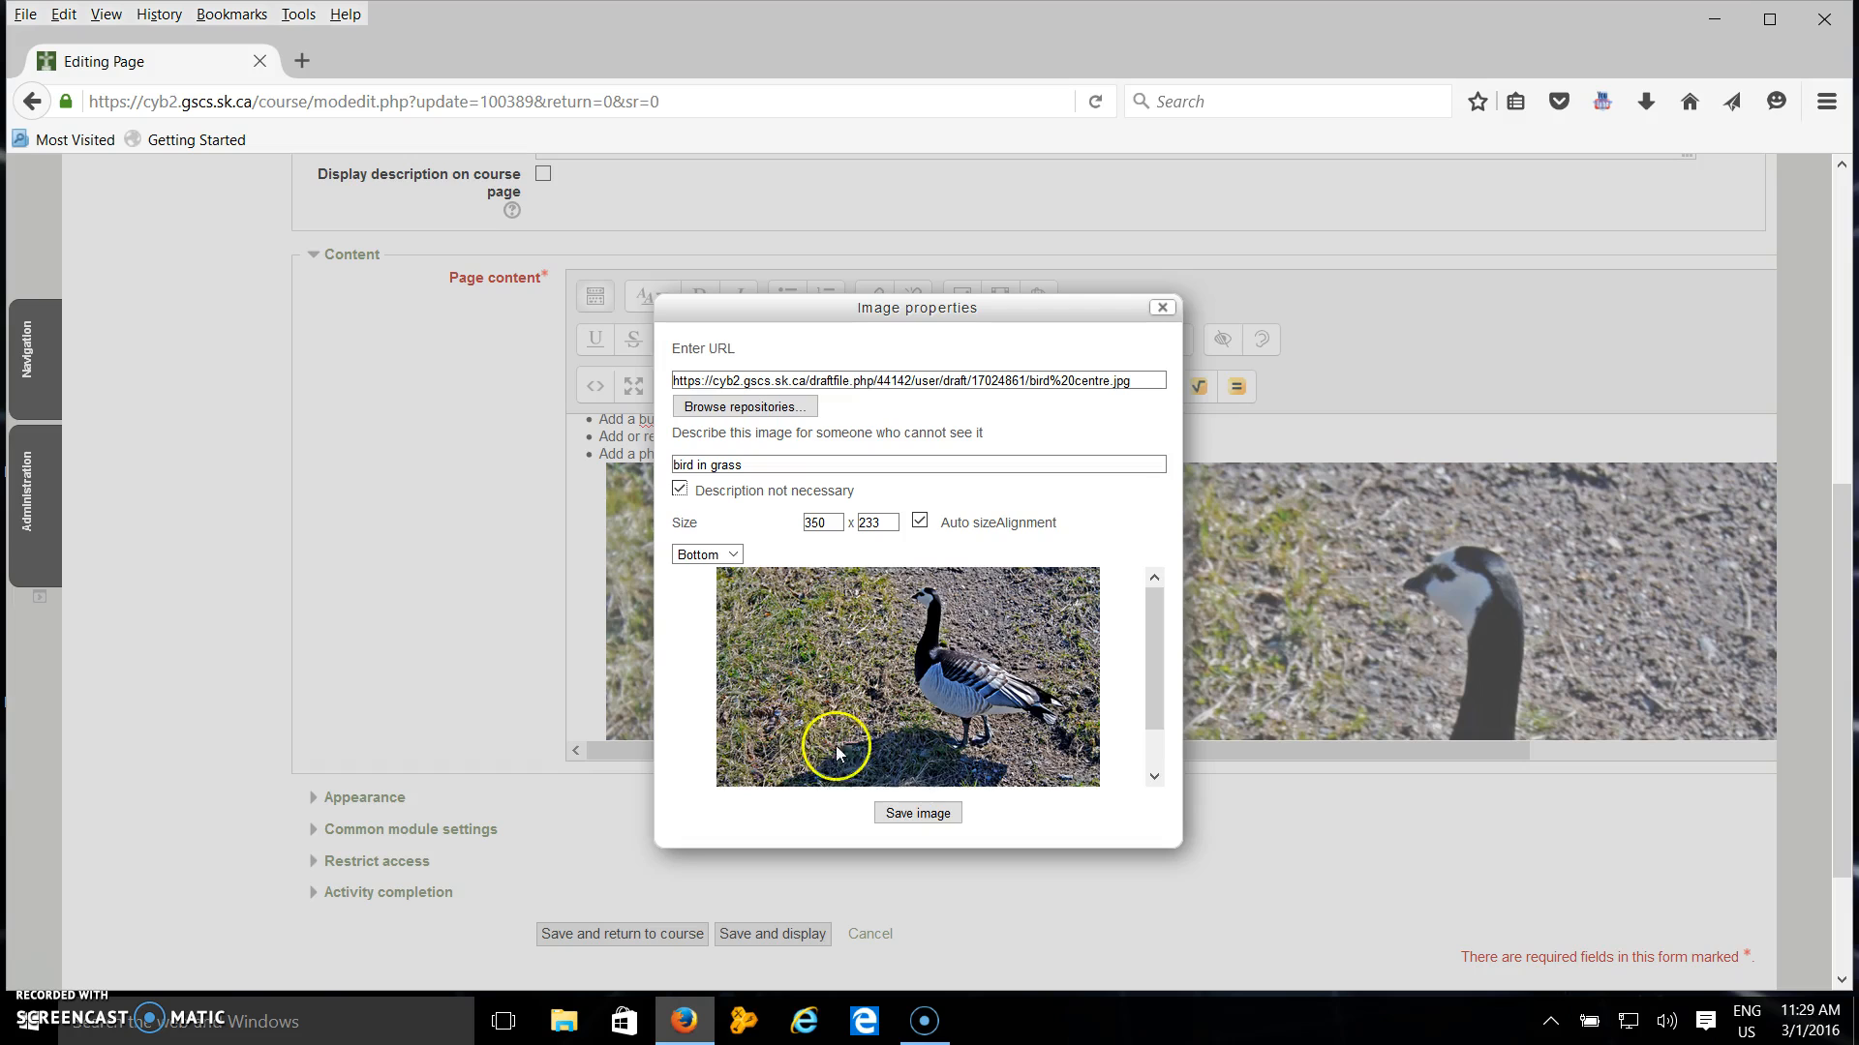
click(925, 815)
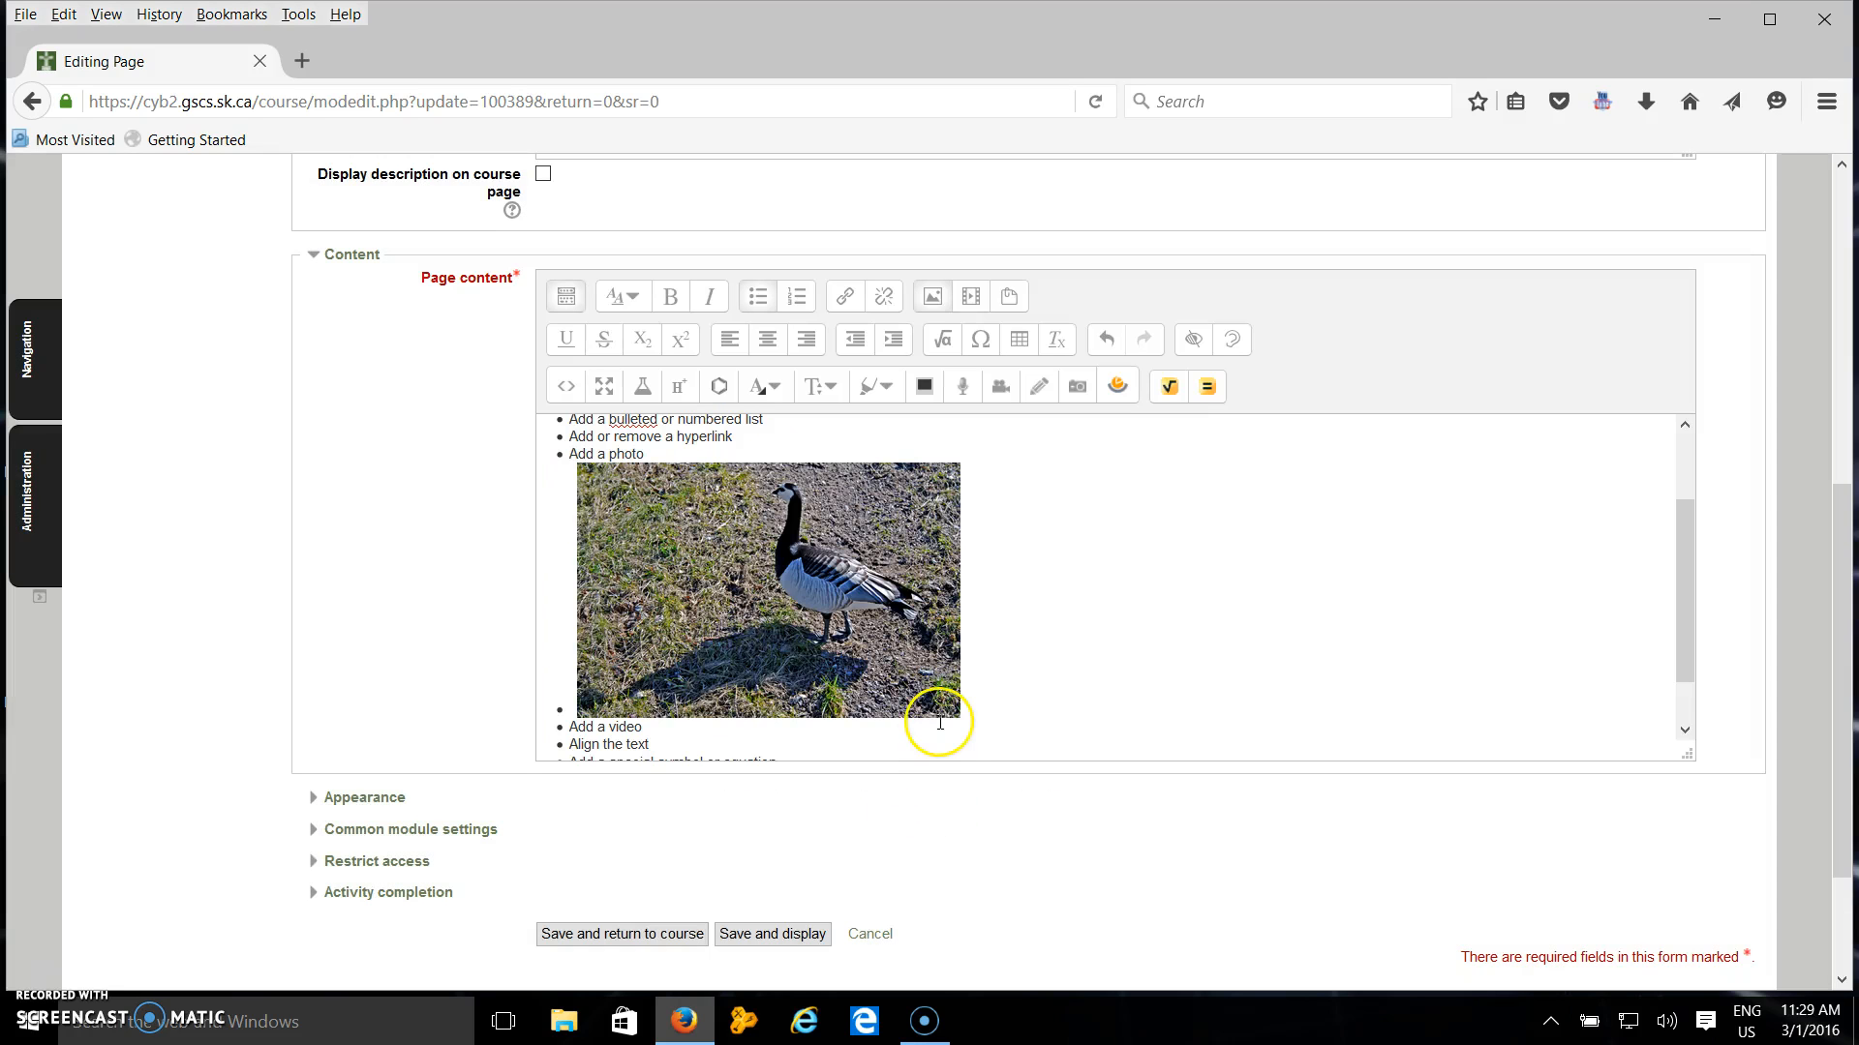
Add a new empty bullet line after the "Add a video" item.
click(967, 585)
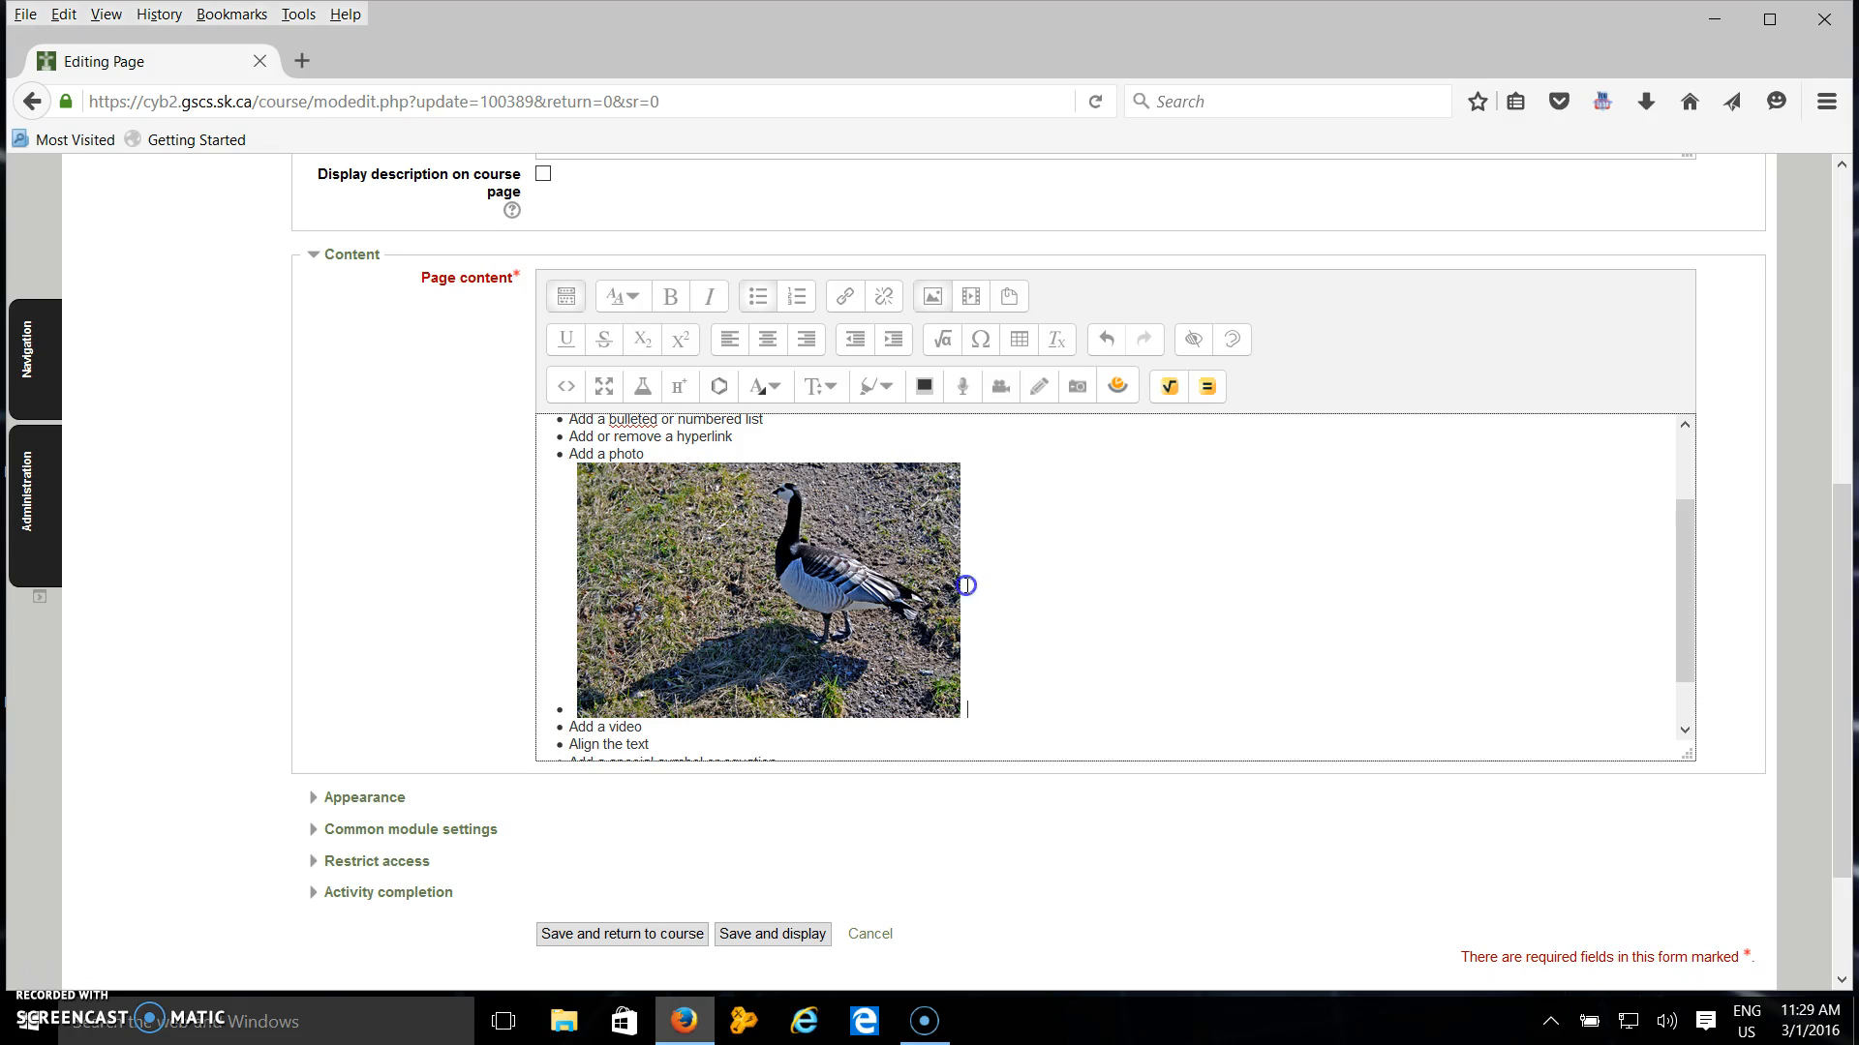
click(659, 574)
drag(989, 557, 560, 464)
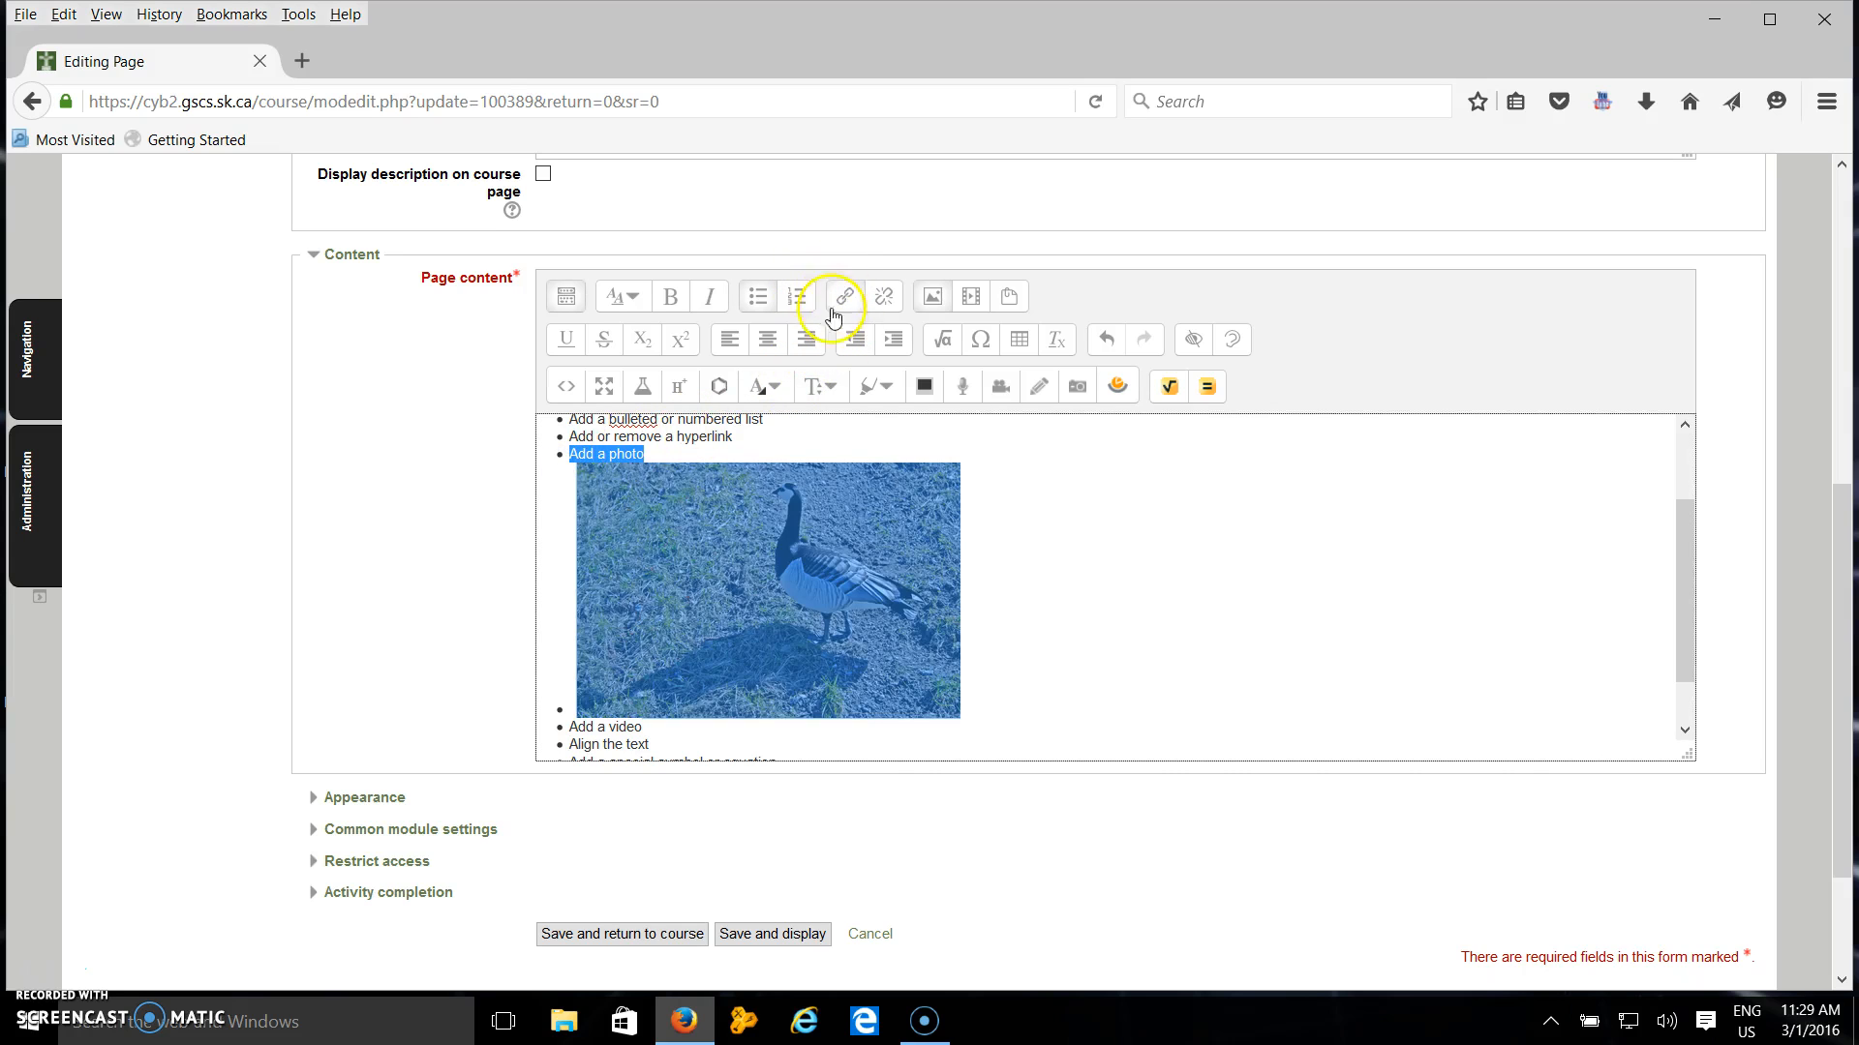
click(1115, 657)
scroll(875, 714, down, 2)
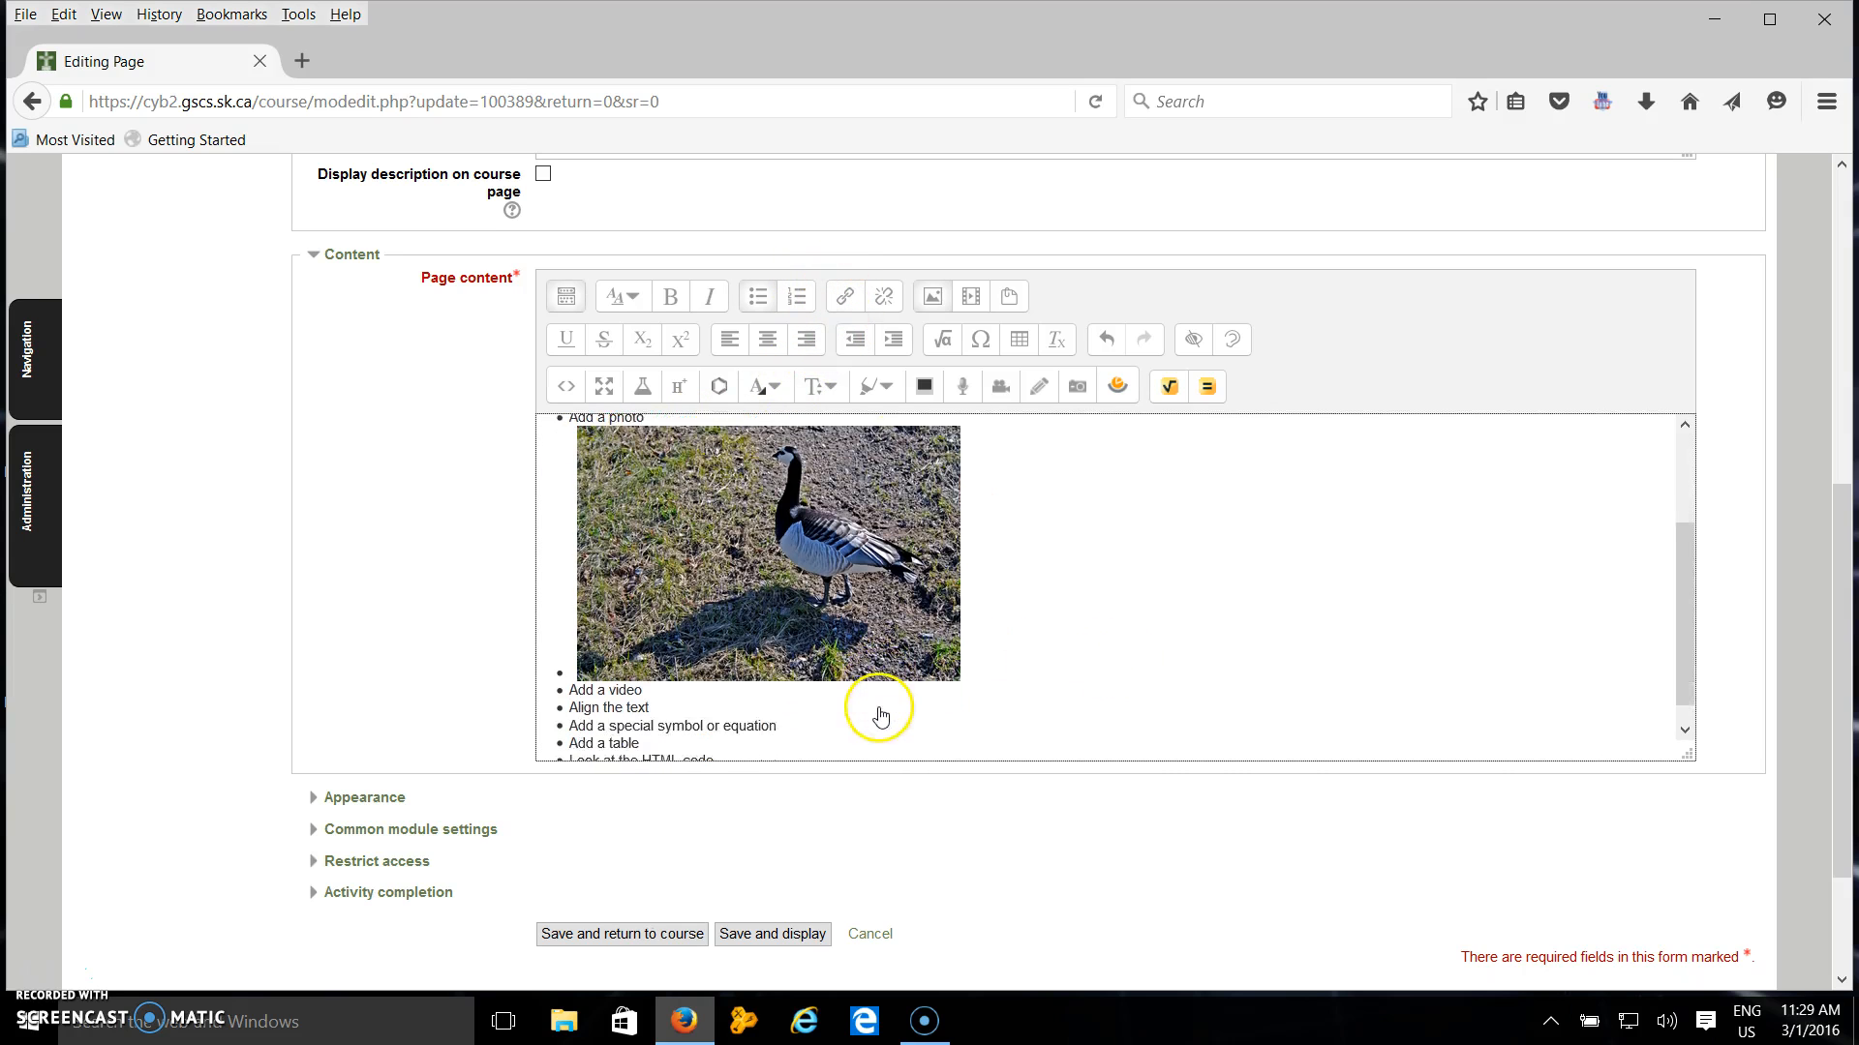
click(668, 666)
key(Return)
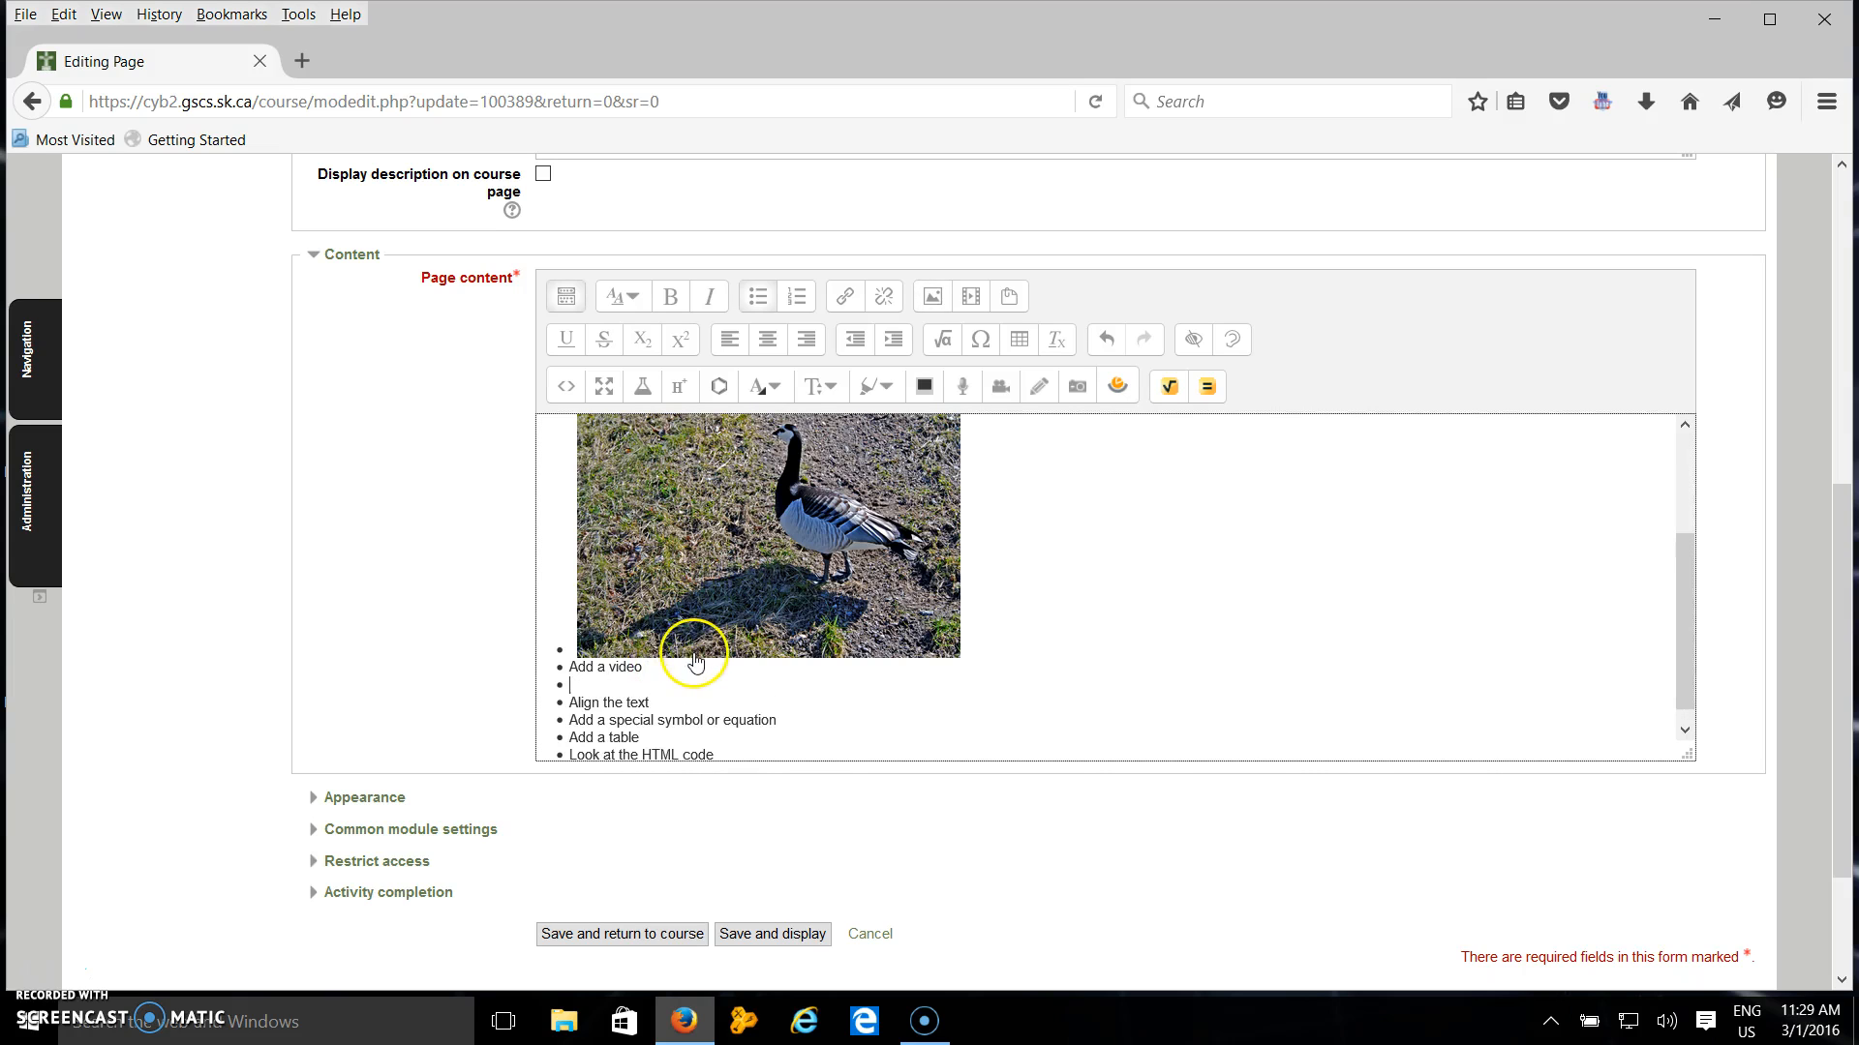
click(969, 298)
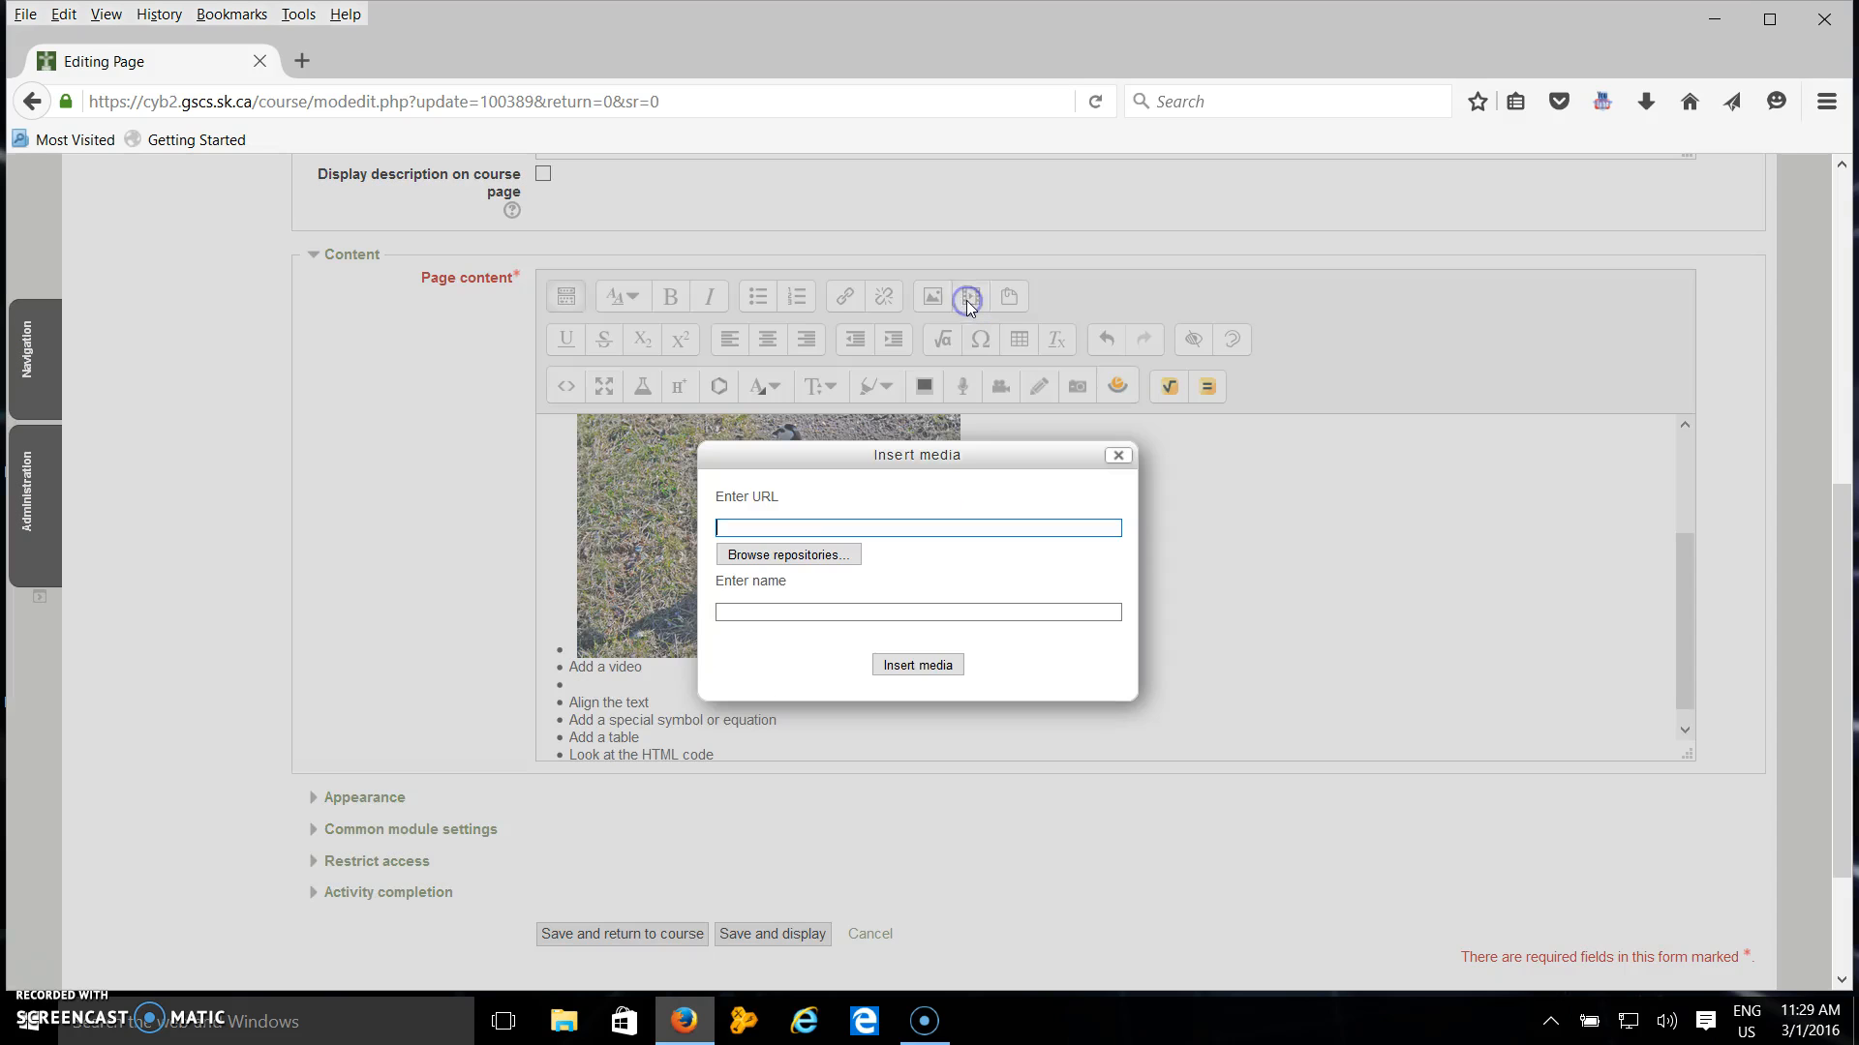
click(788, 553)
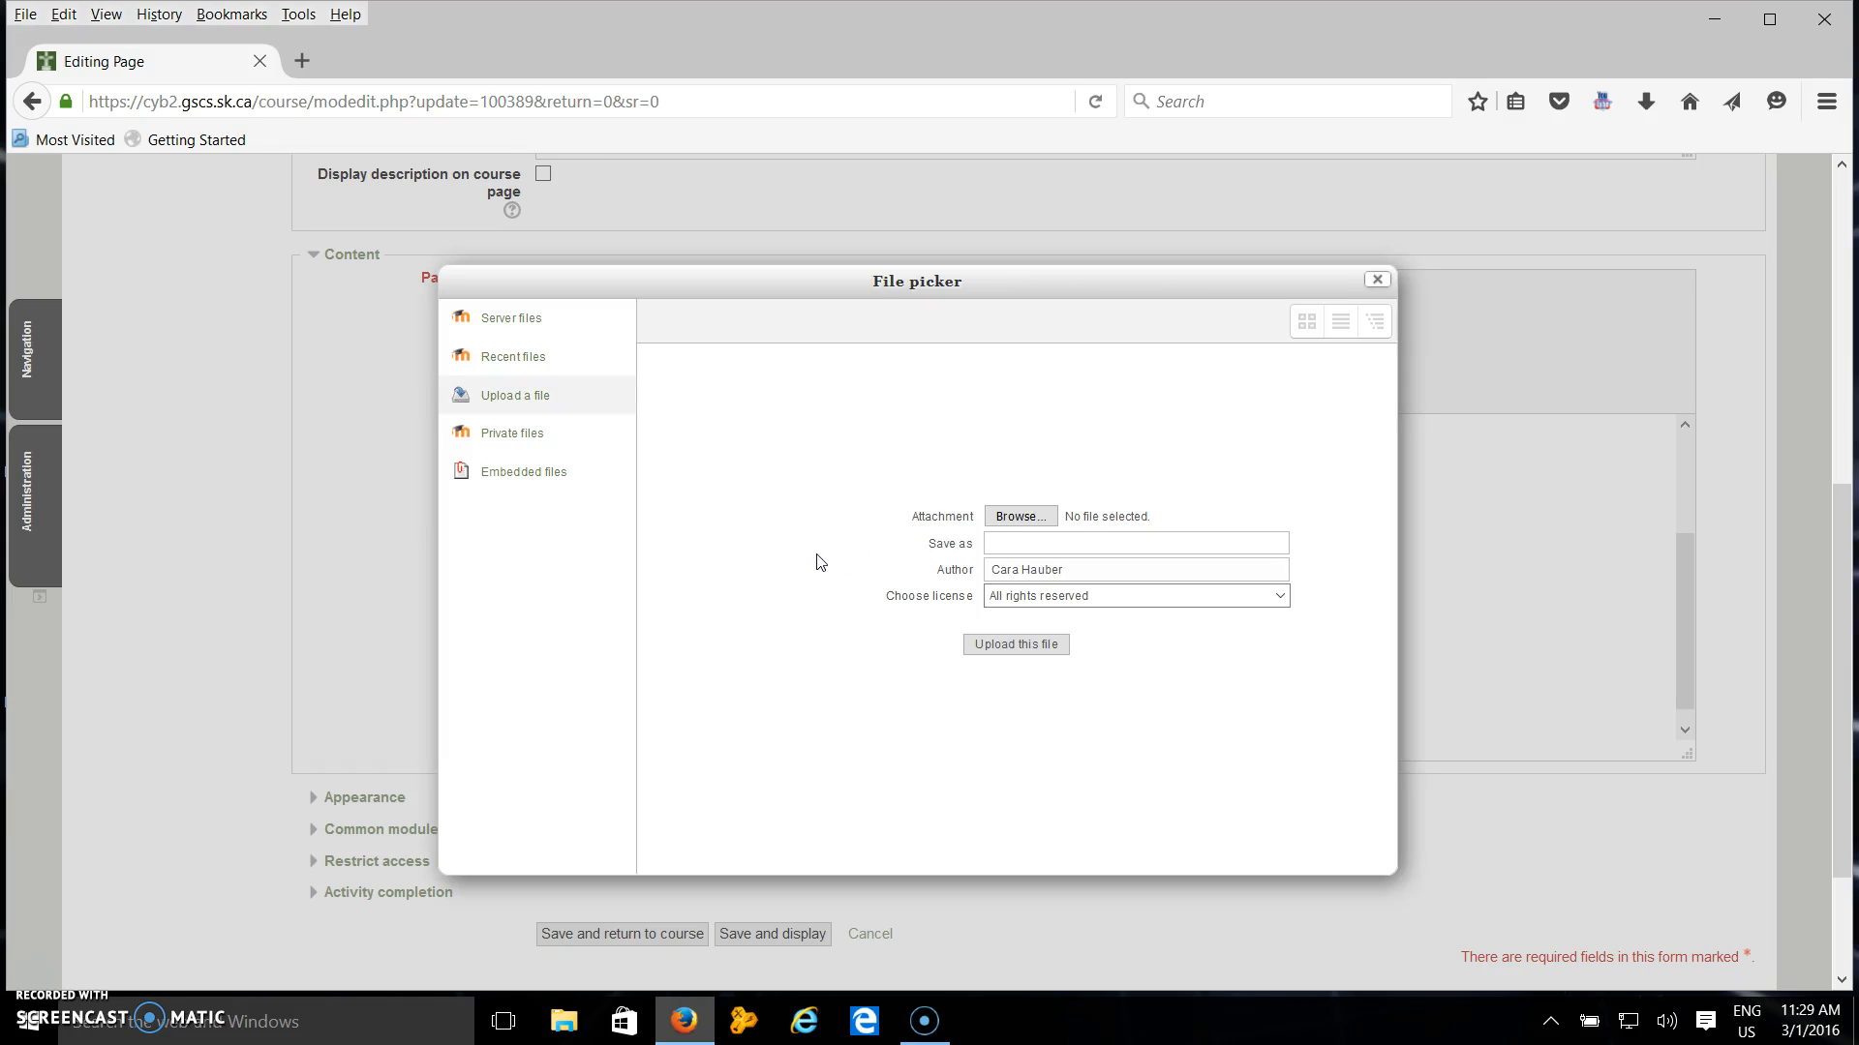
click(1053, 545)
click(1045, 515)
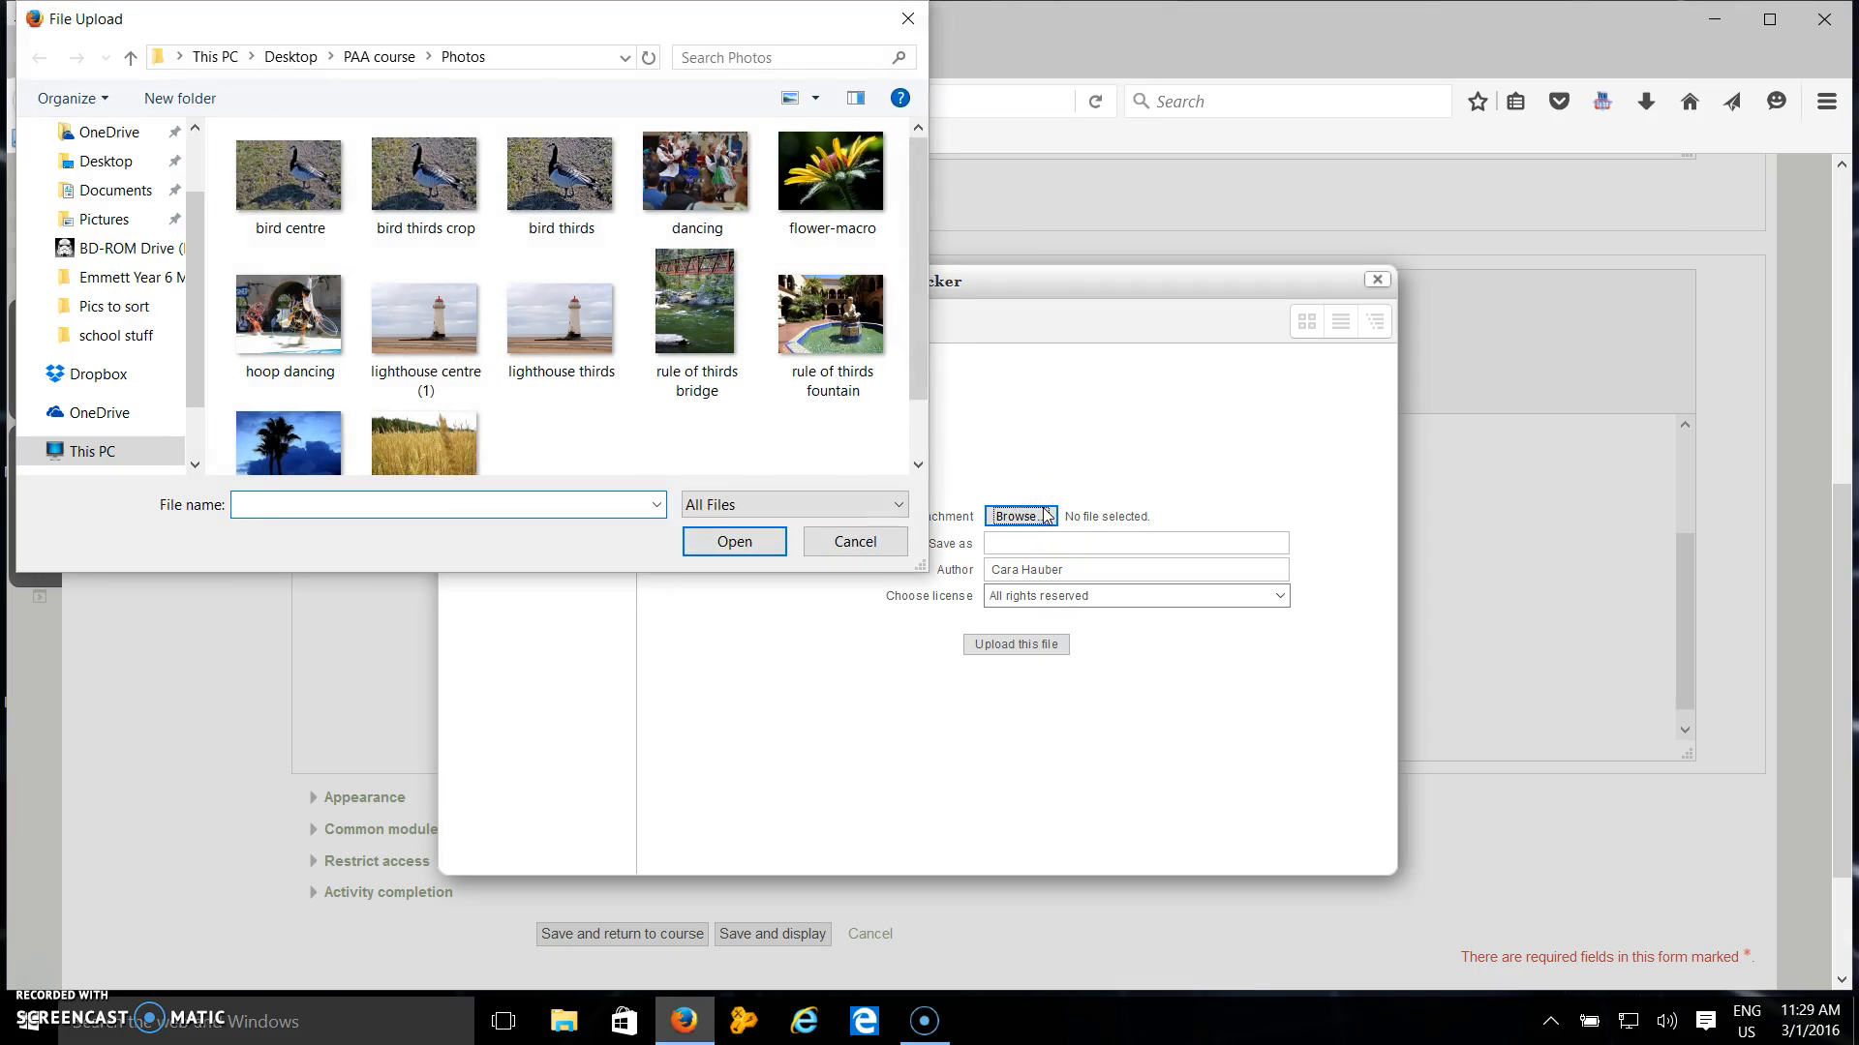
drag(919, 338, 934, 230)
click(855, 542)
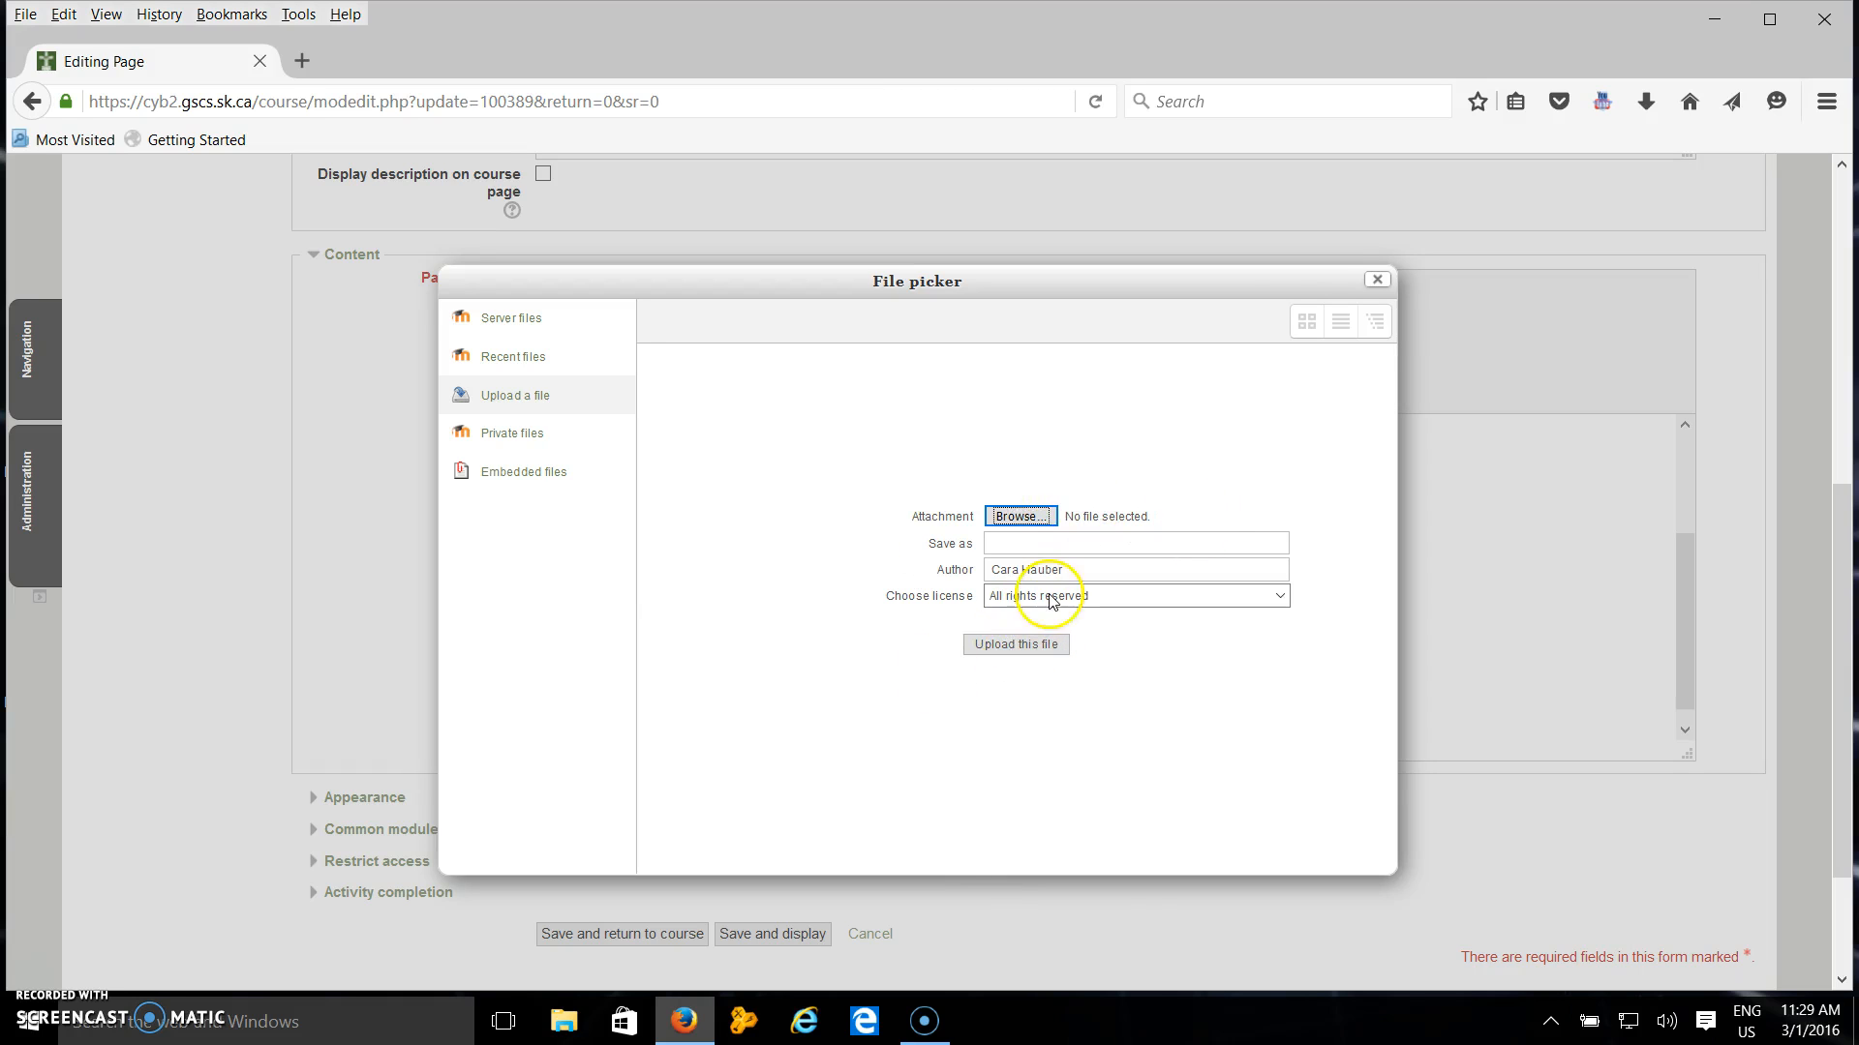
click(1376, 283)
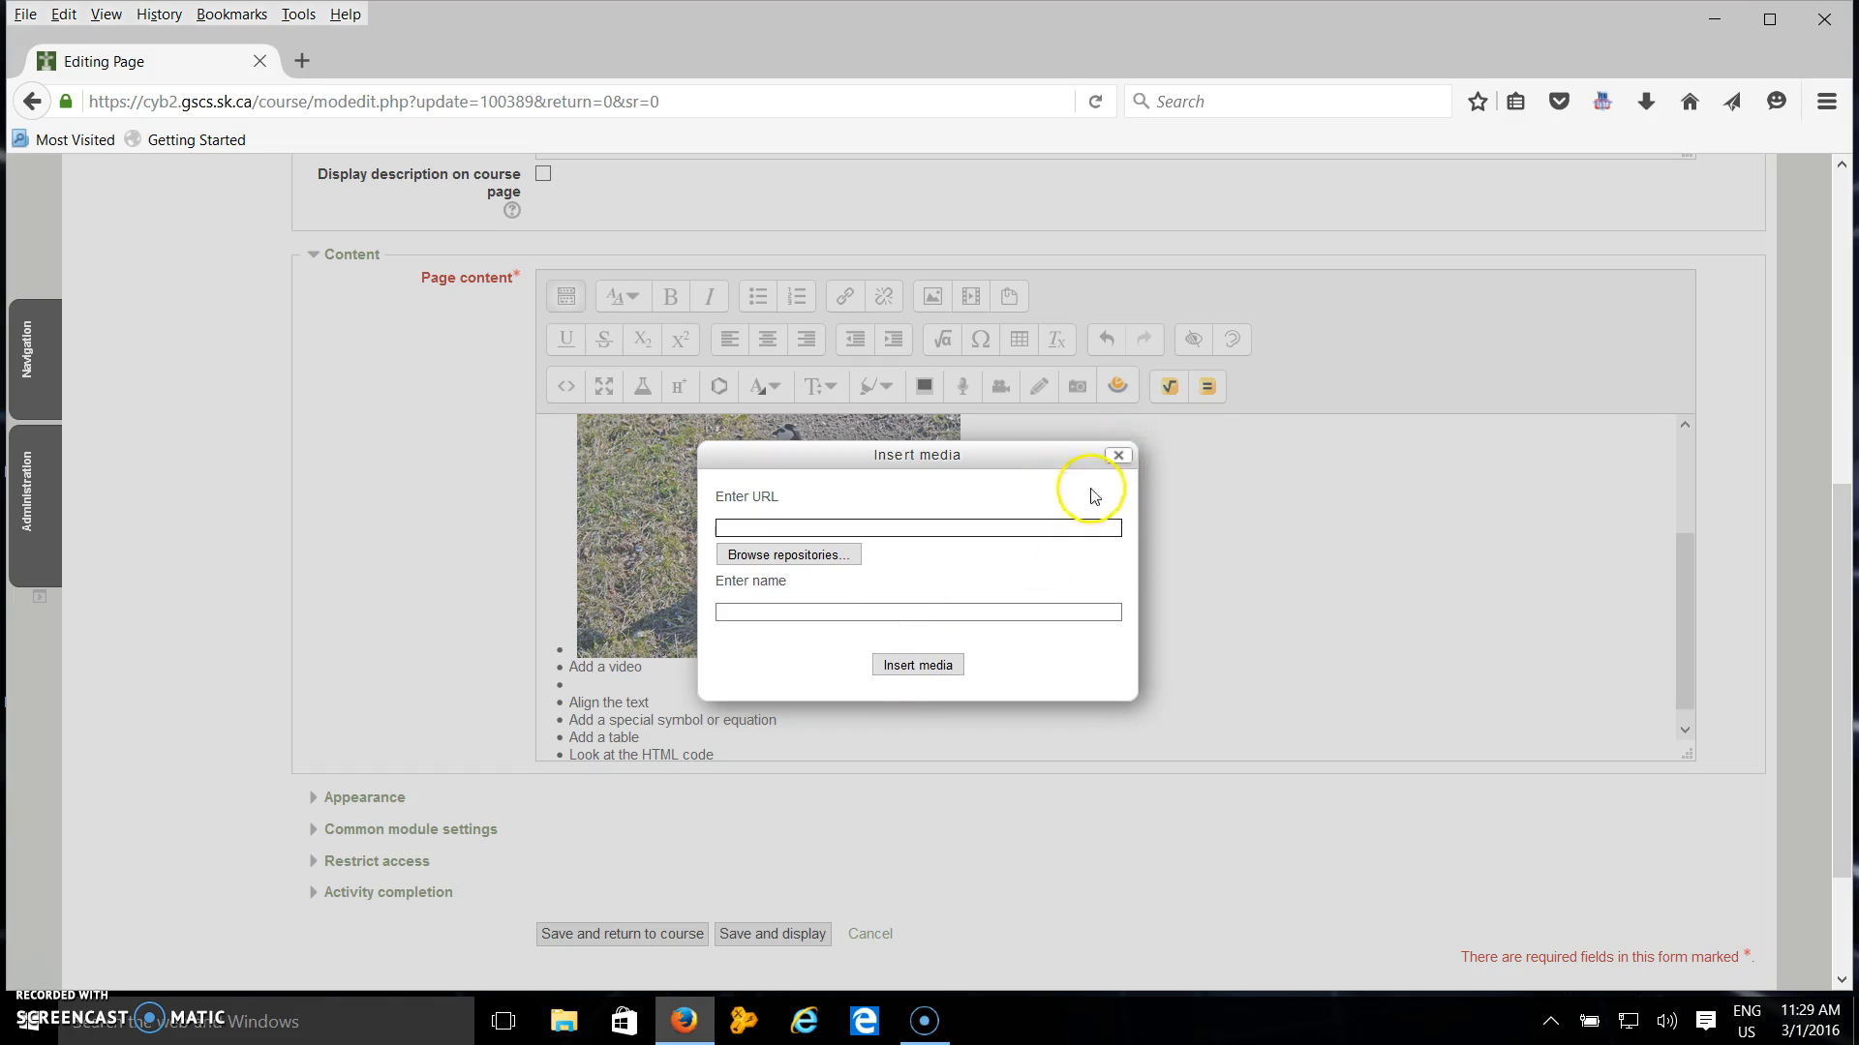
click(1118, 457)
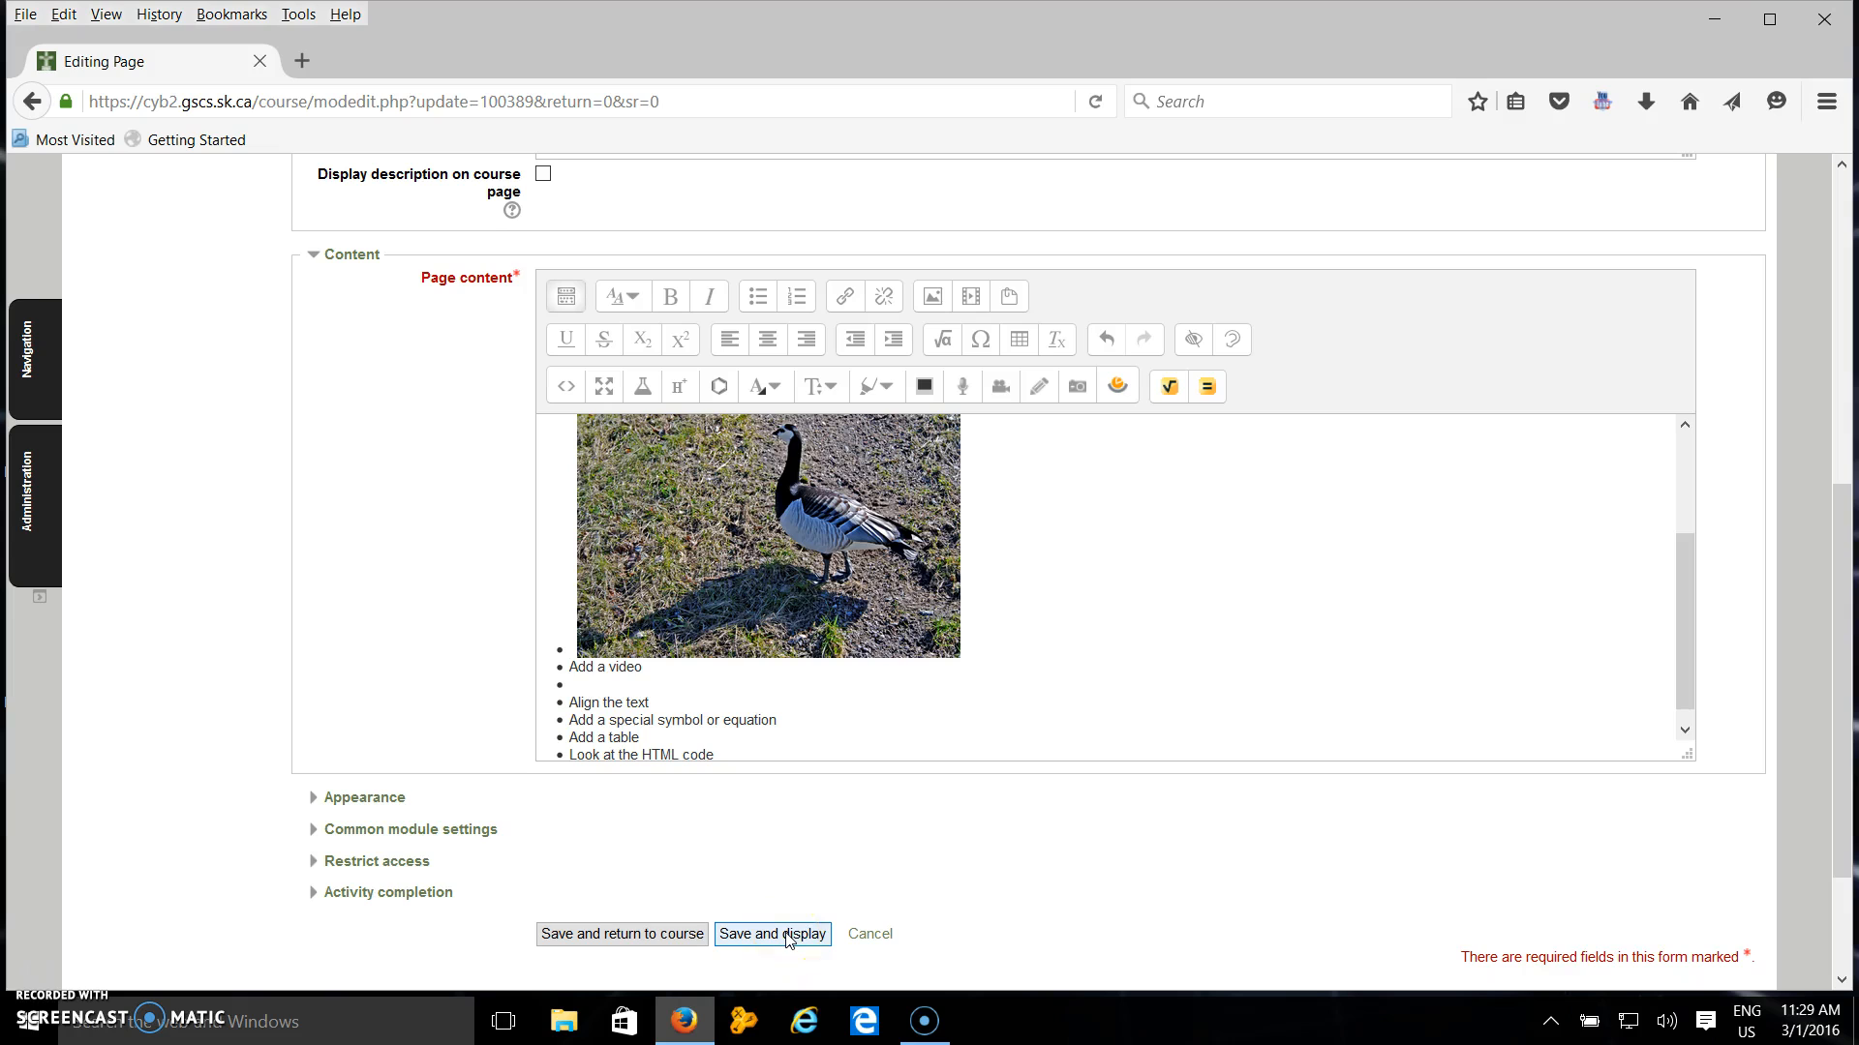
Select "Align the text" and apply left, centre and right alignment, finishing with left alignment.
click(783, 701)
click(650, 685)
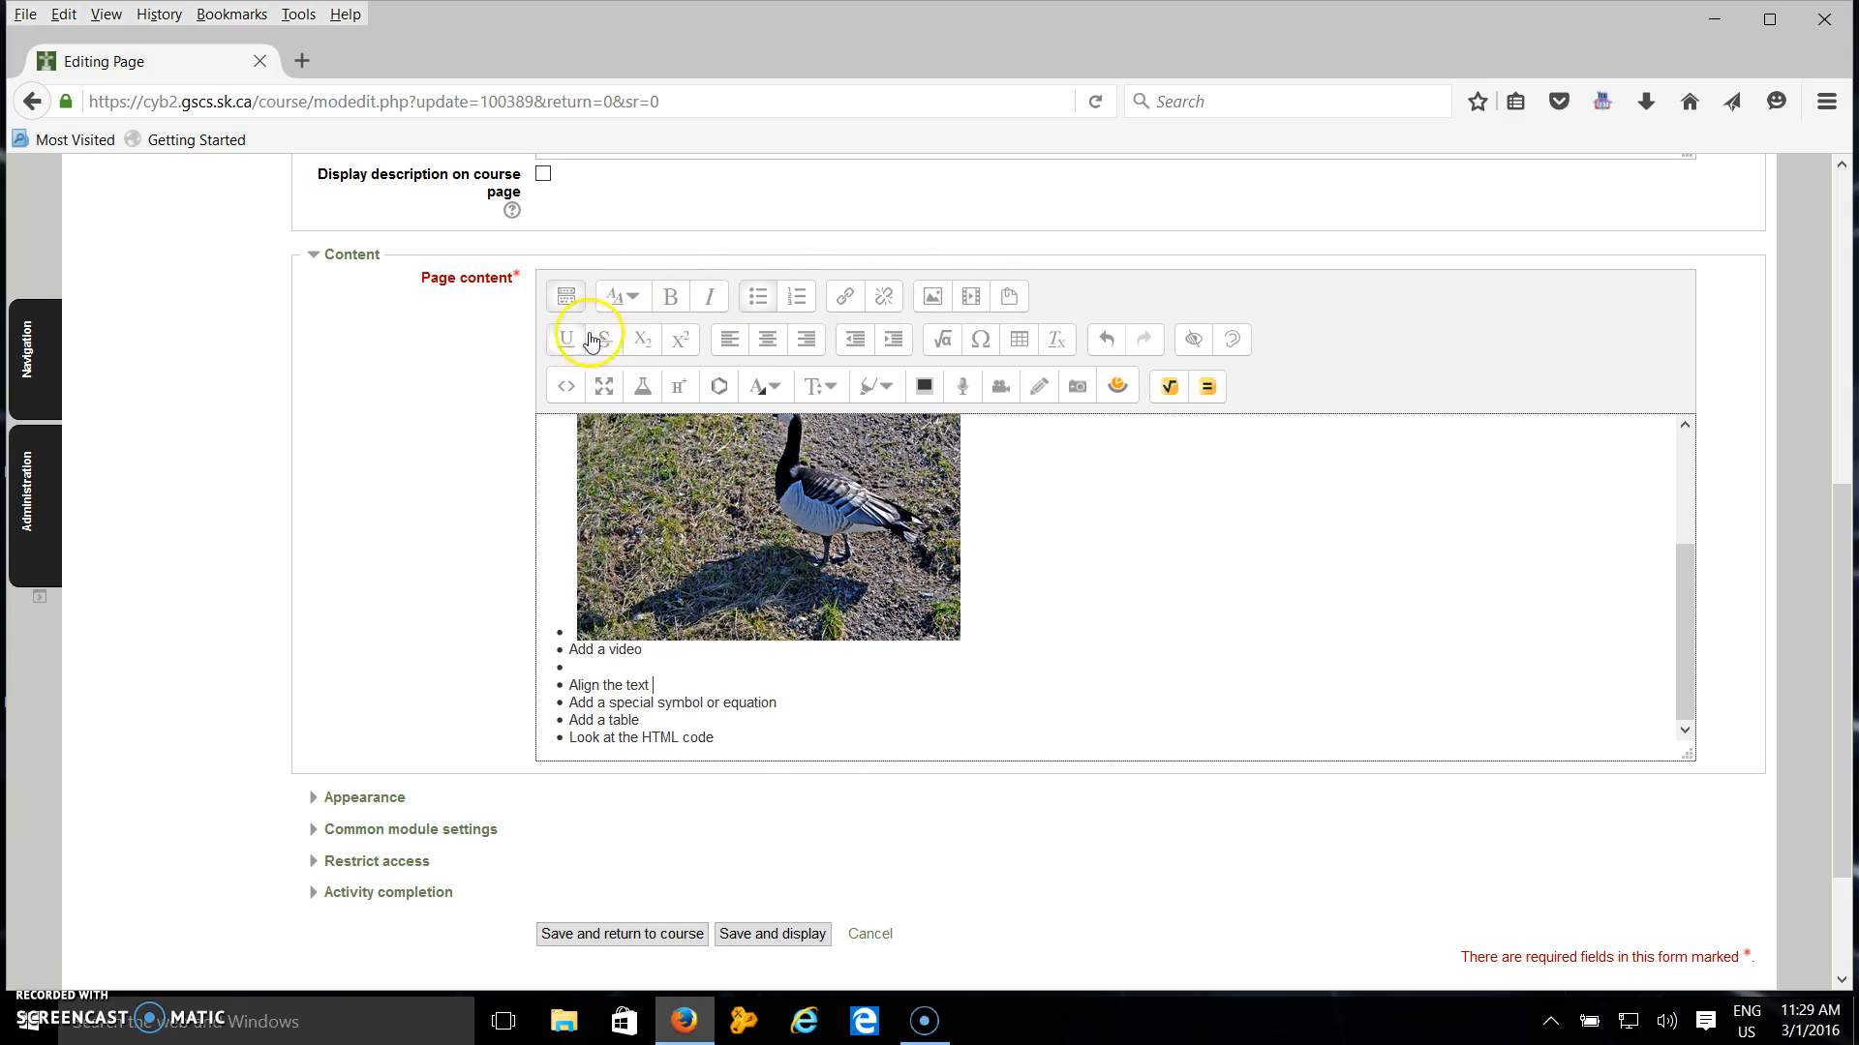
drag(655, 690, 588, 688)
click(571, 686)
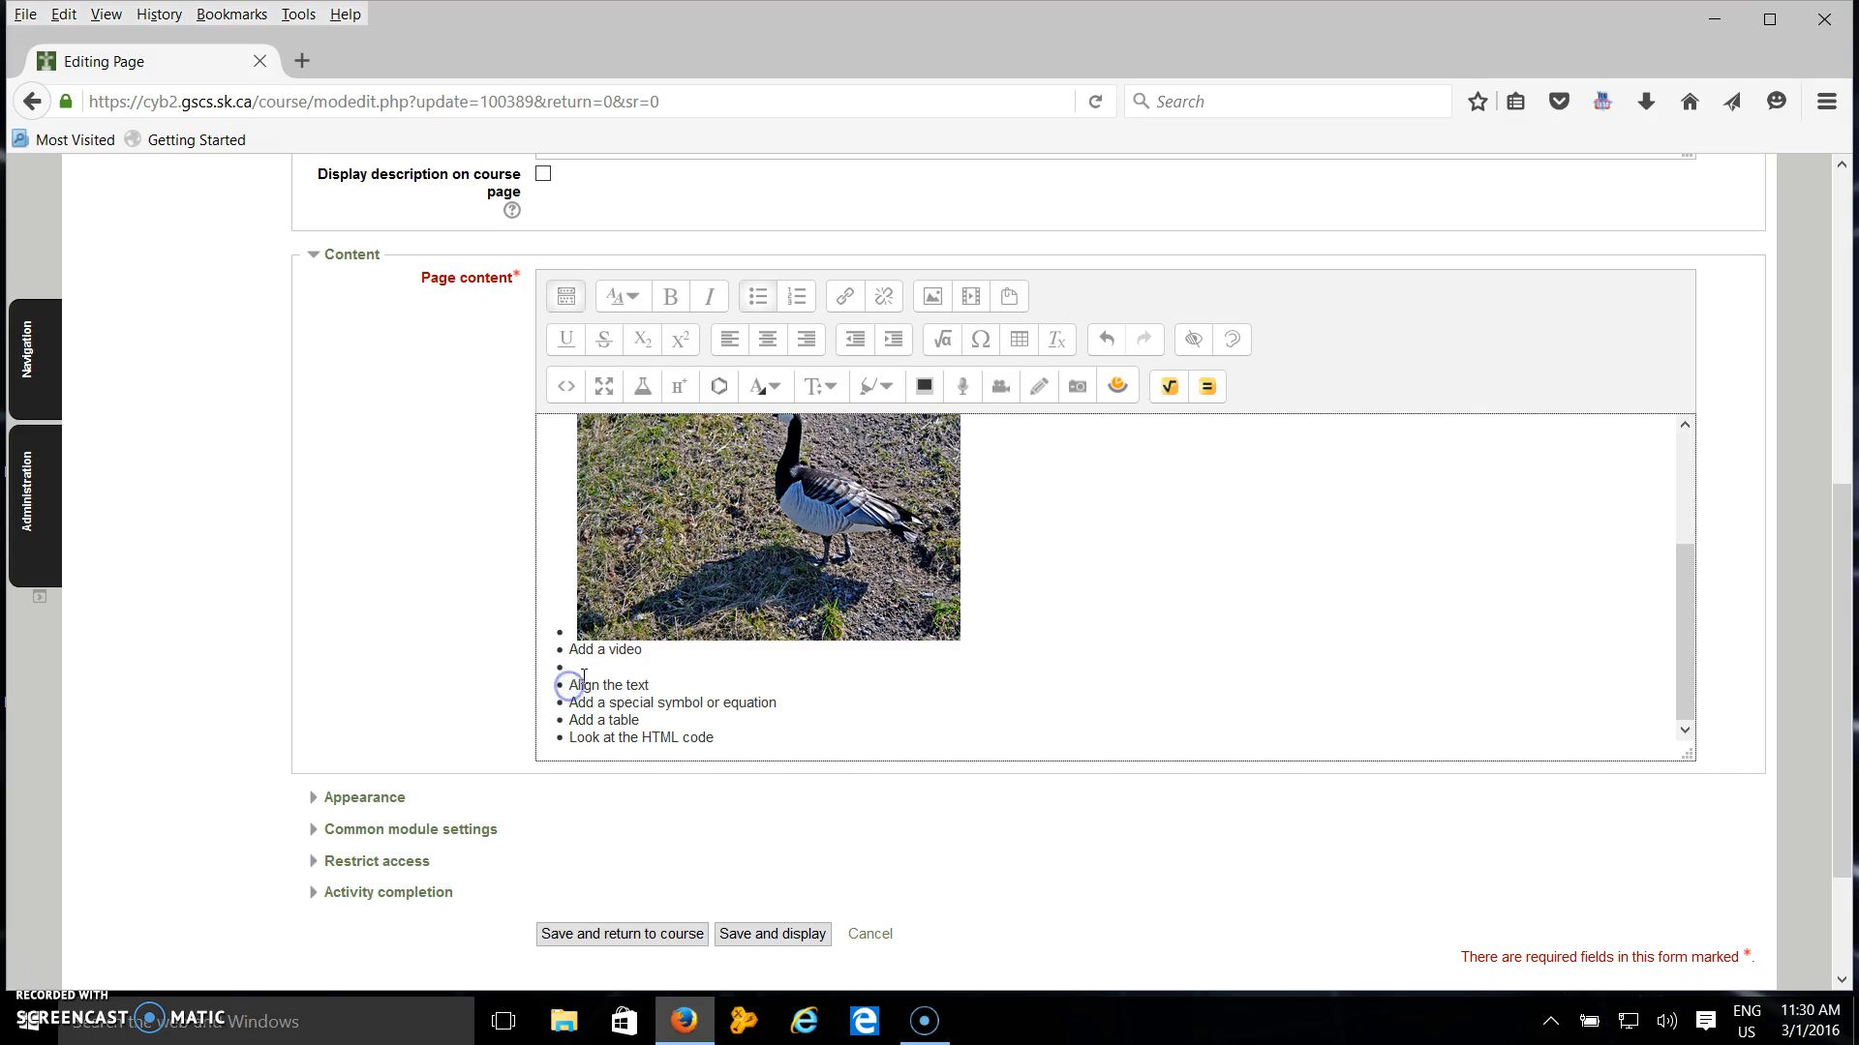
drag(655, 684, 583, 686)
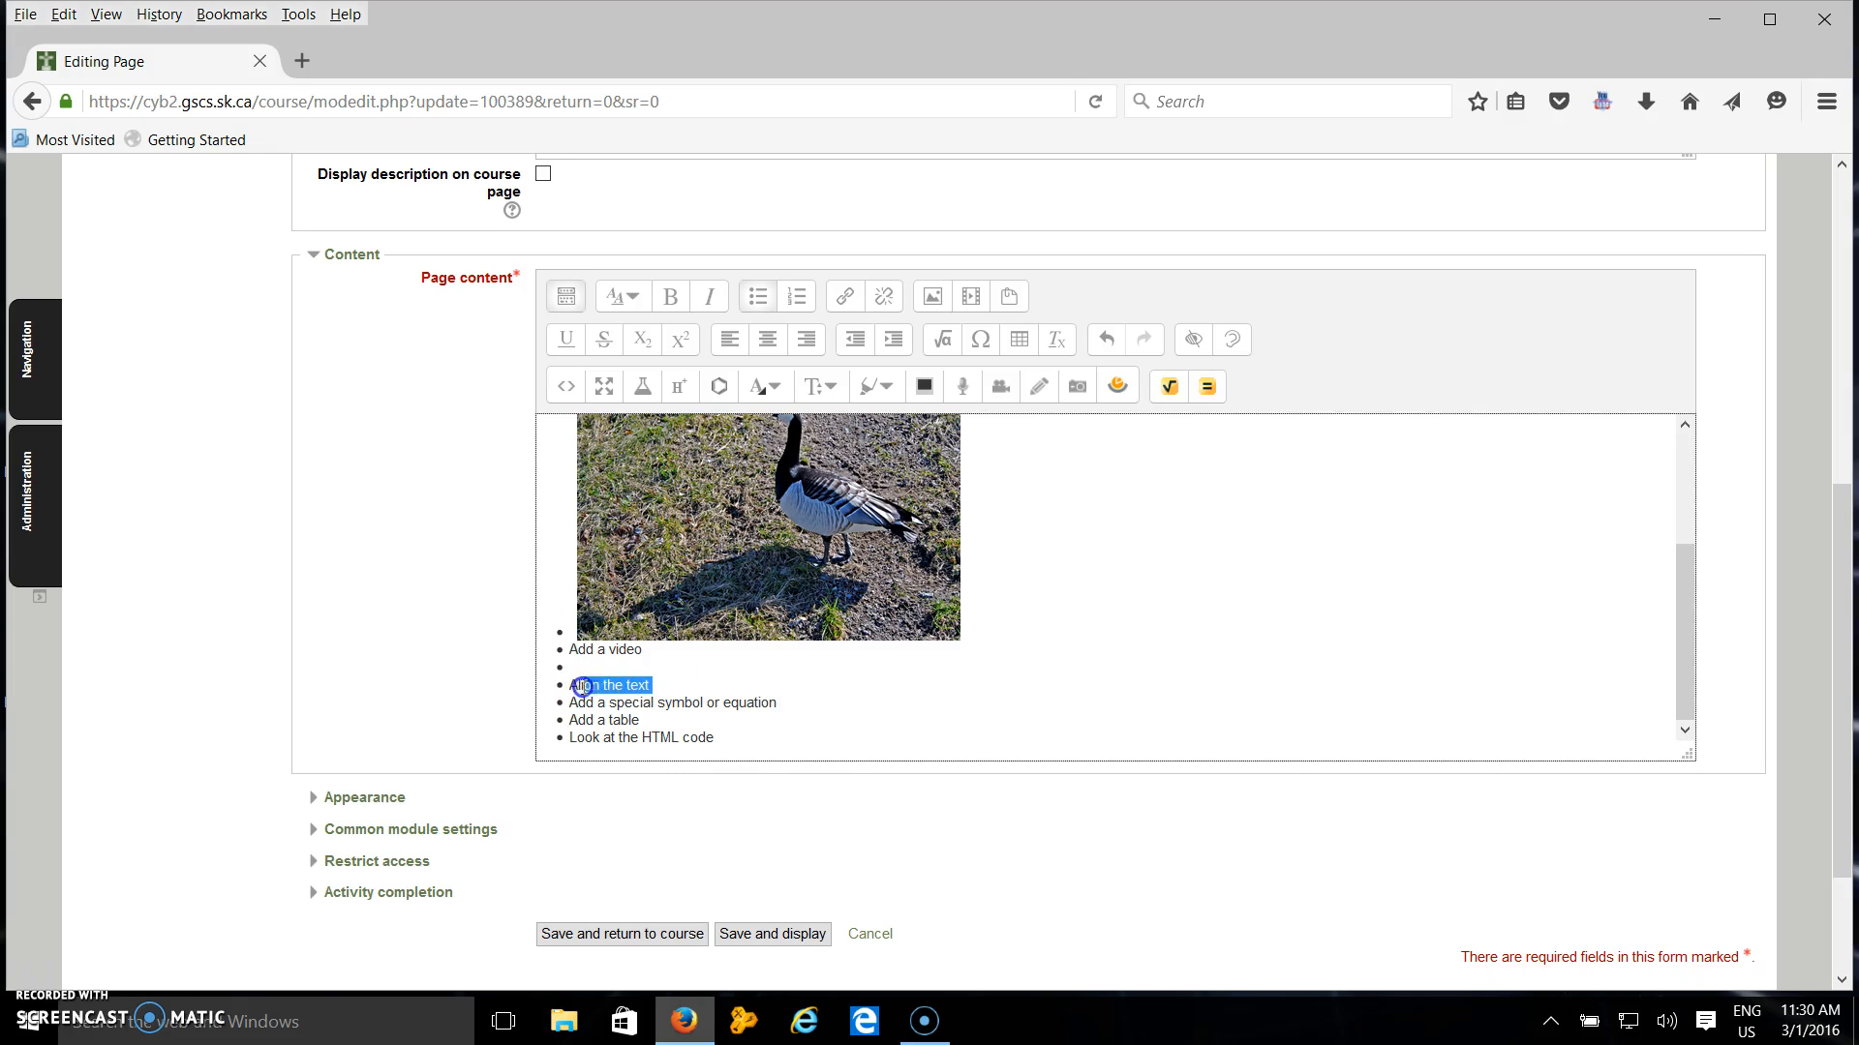
click(725, 346)
click(769, 347)
click(807, 347)
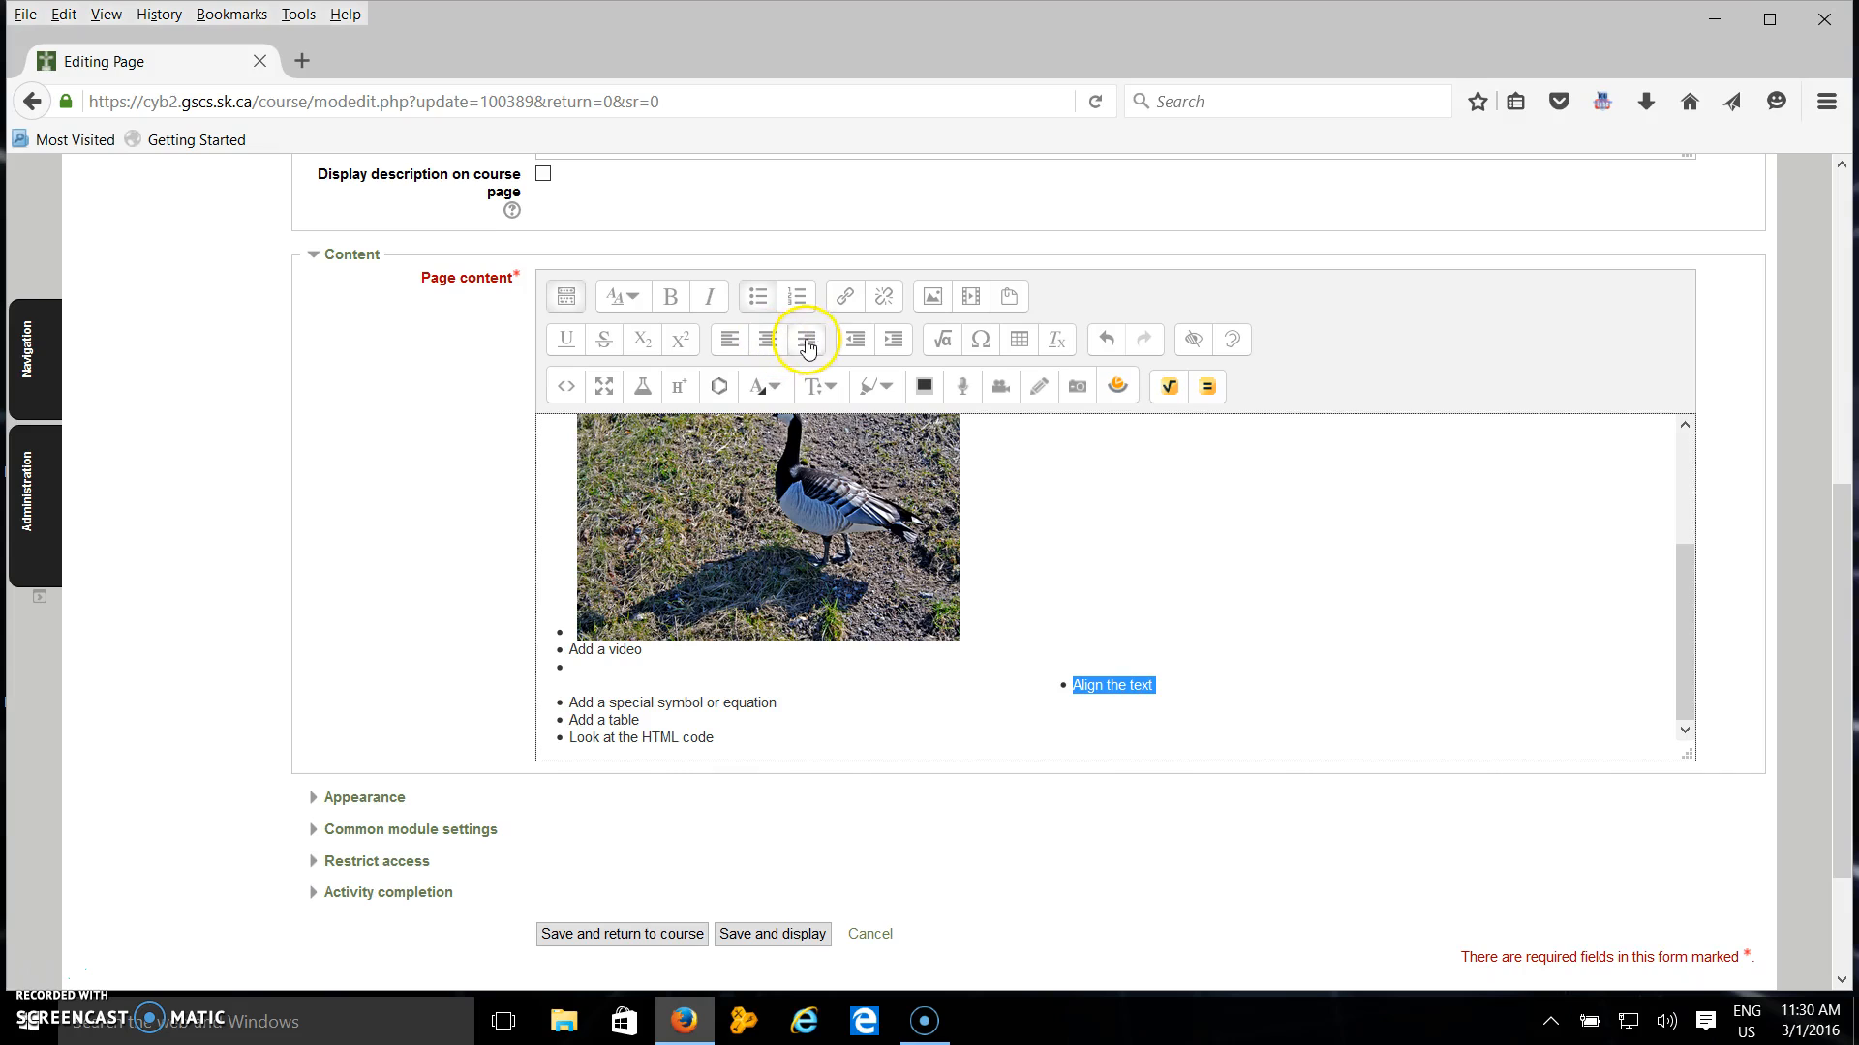
click(731, 347)
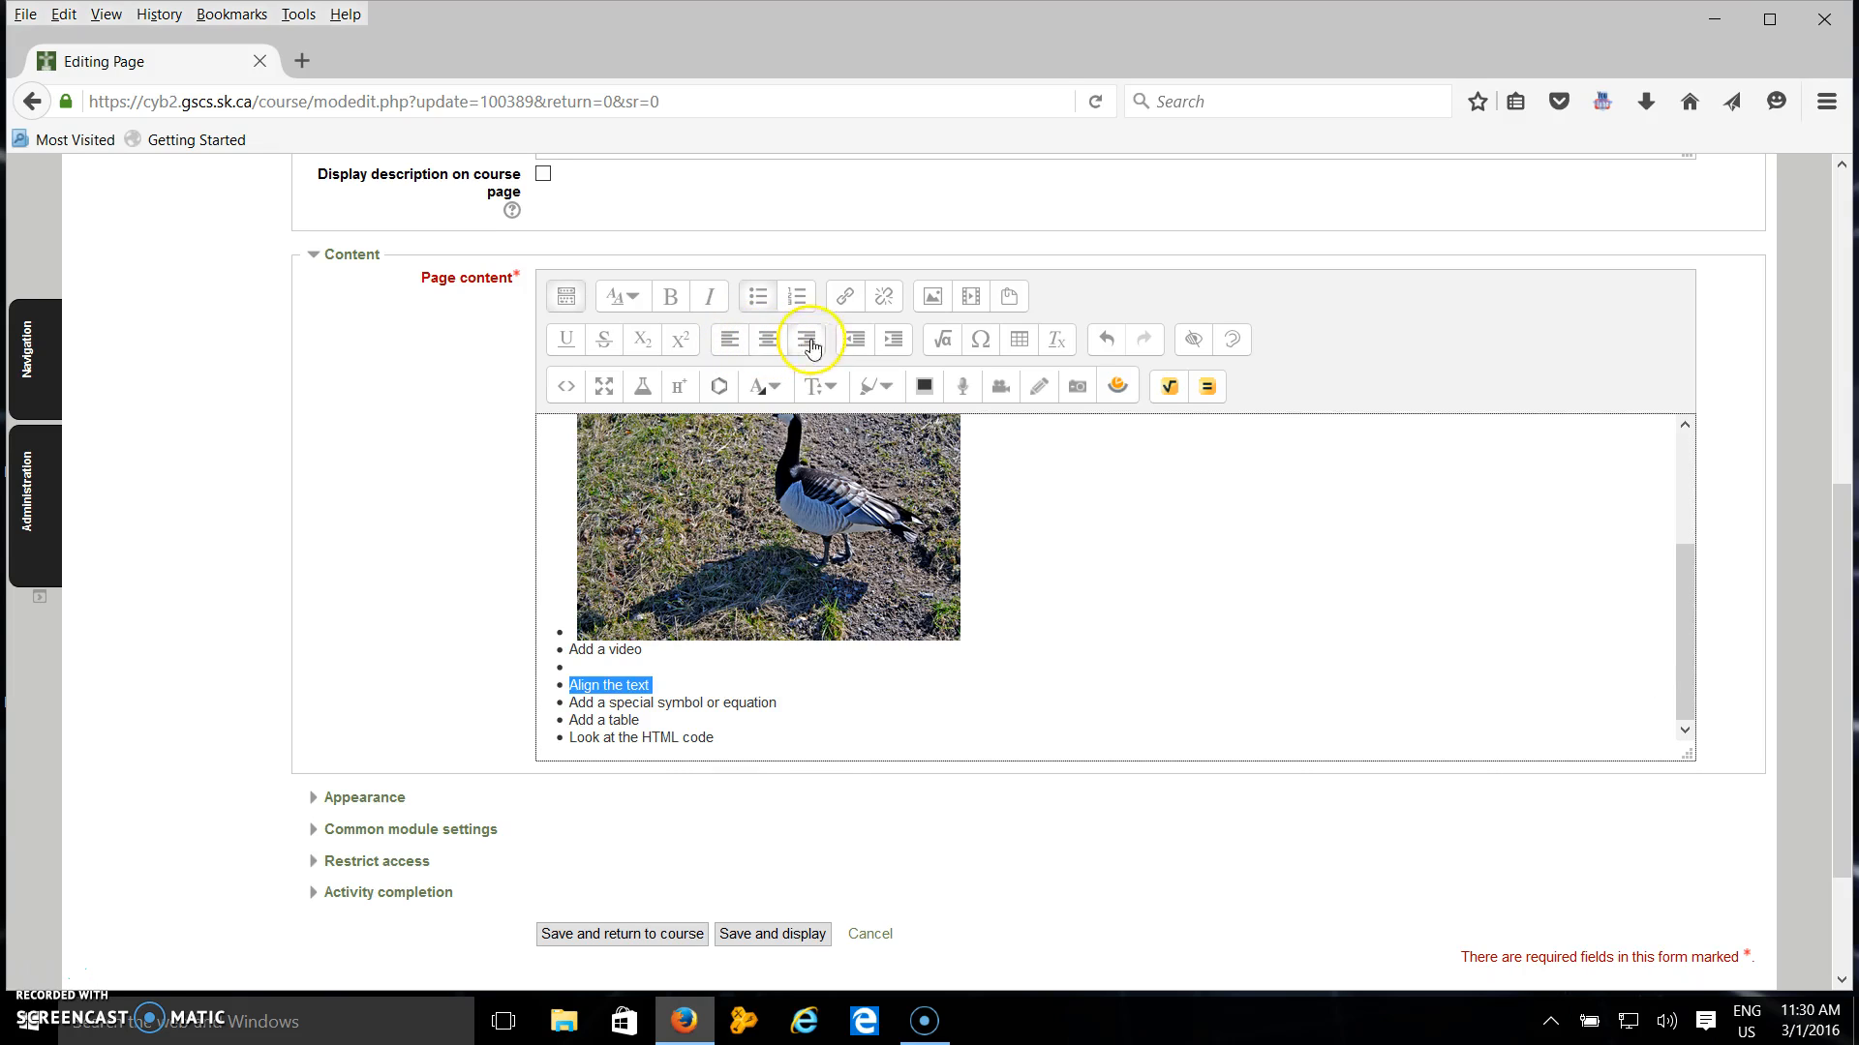
Indent the "Align the text" item and outdent it again.
click(893, 344)
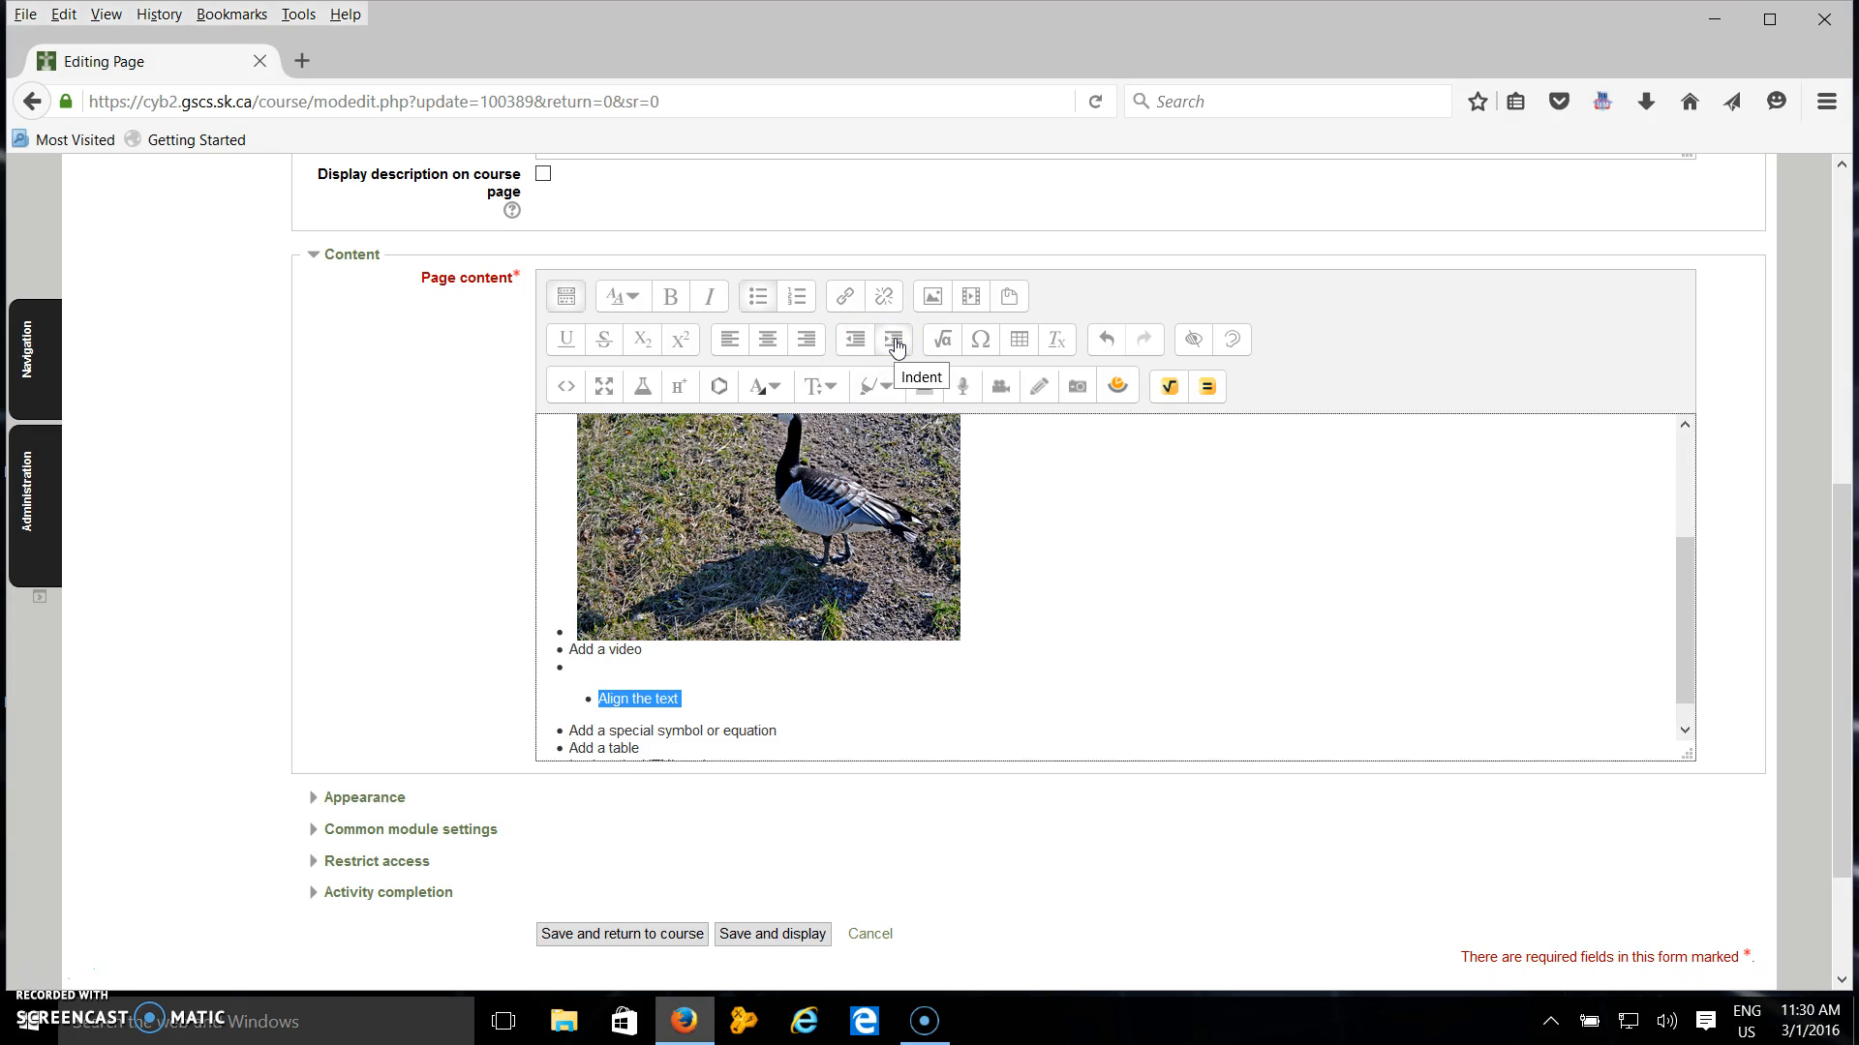
click(857, 341)
click(852, 714)
click(641, 717)
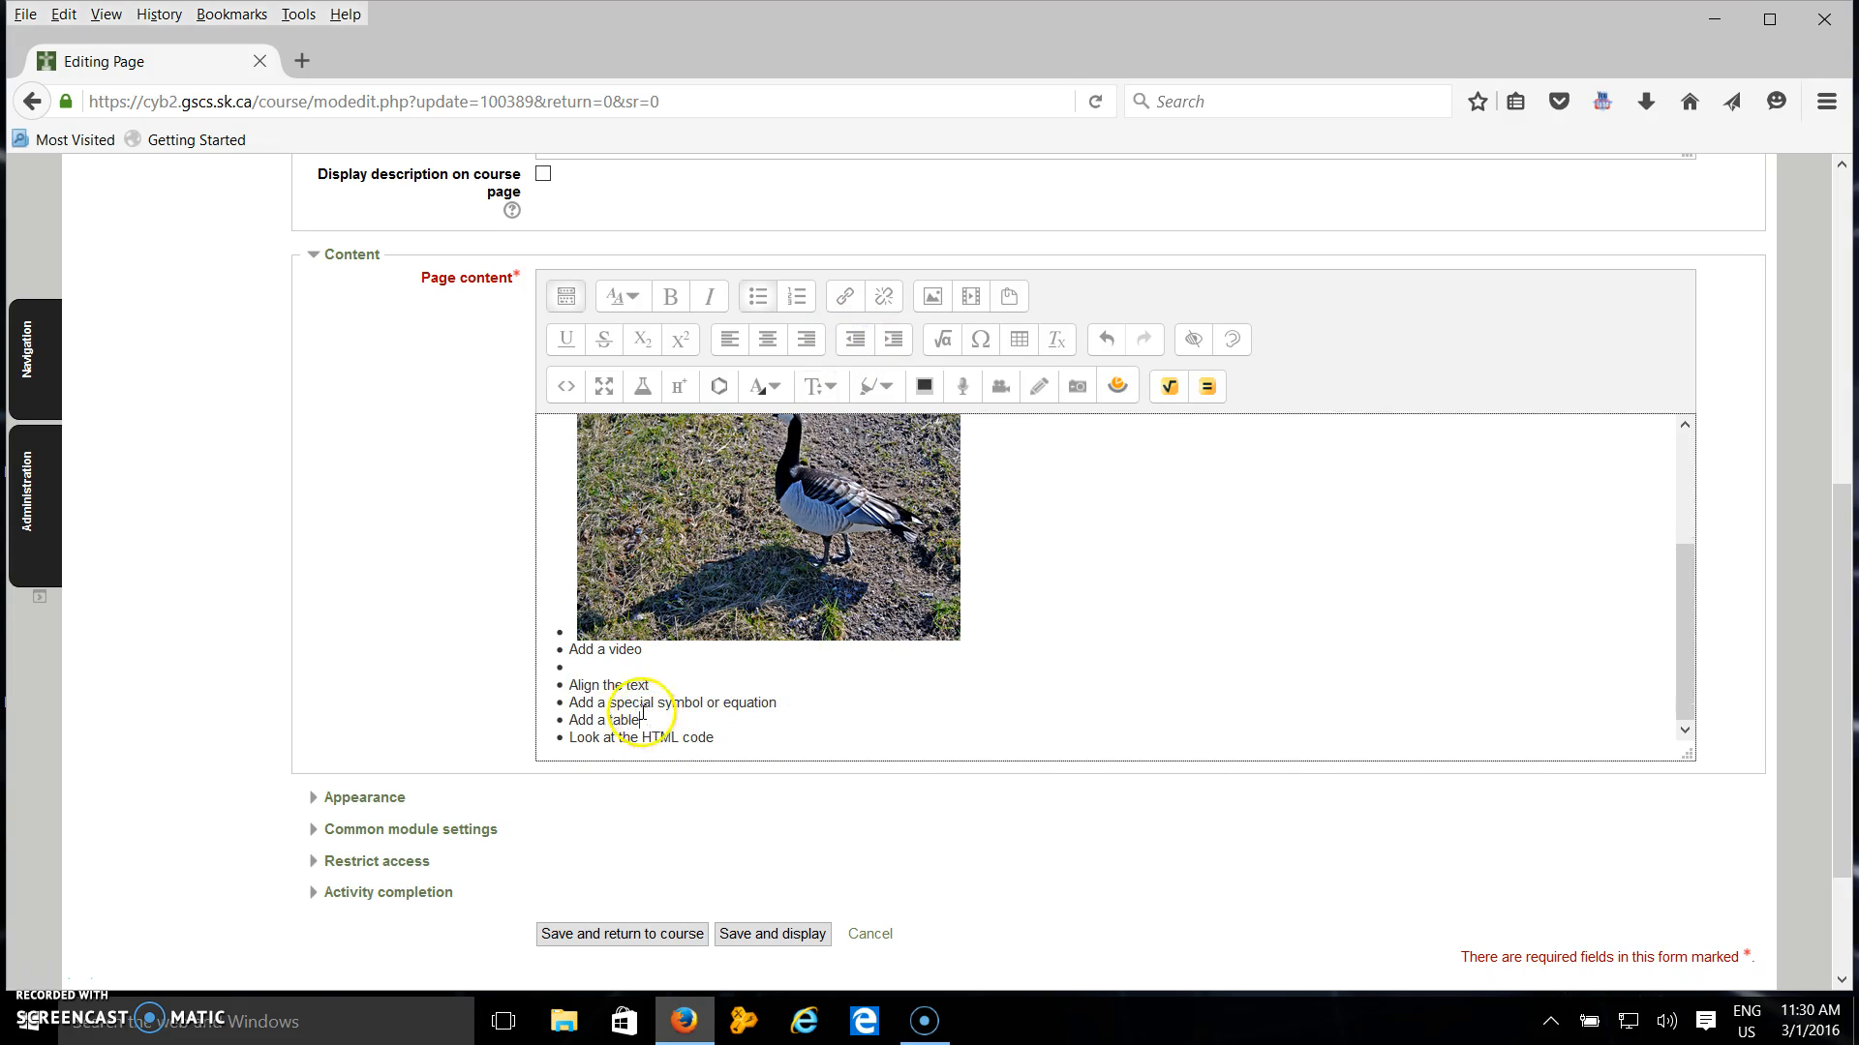
Open the equation editor and close it without adding an equation.
drag(610, 704, 779, 706)
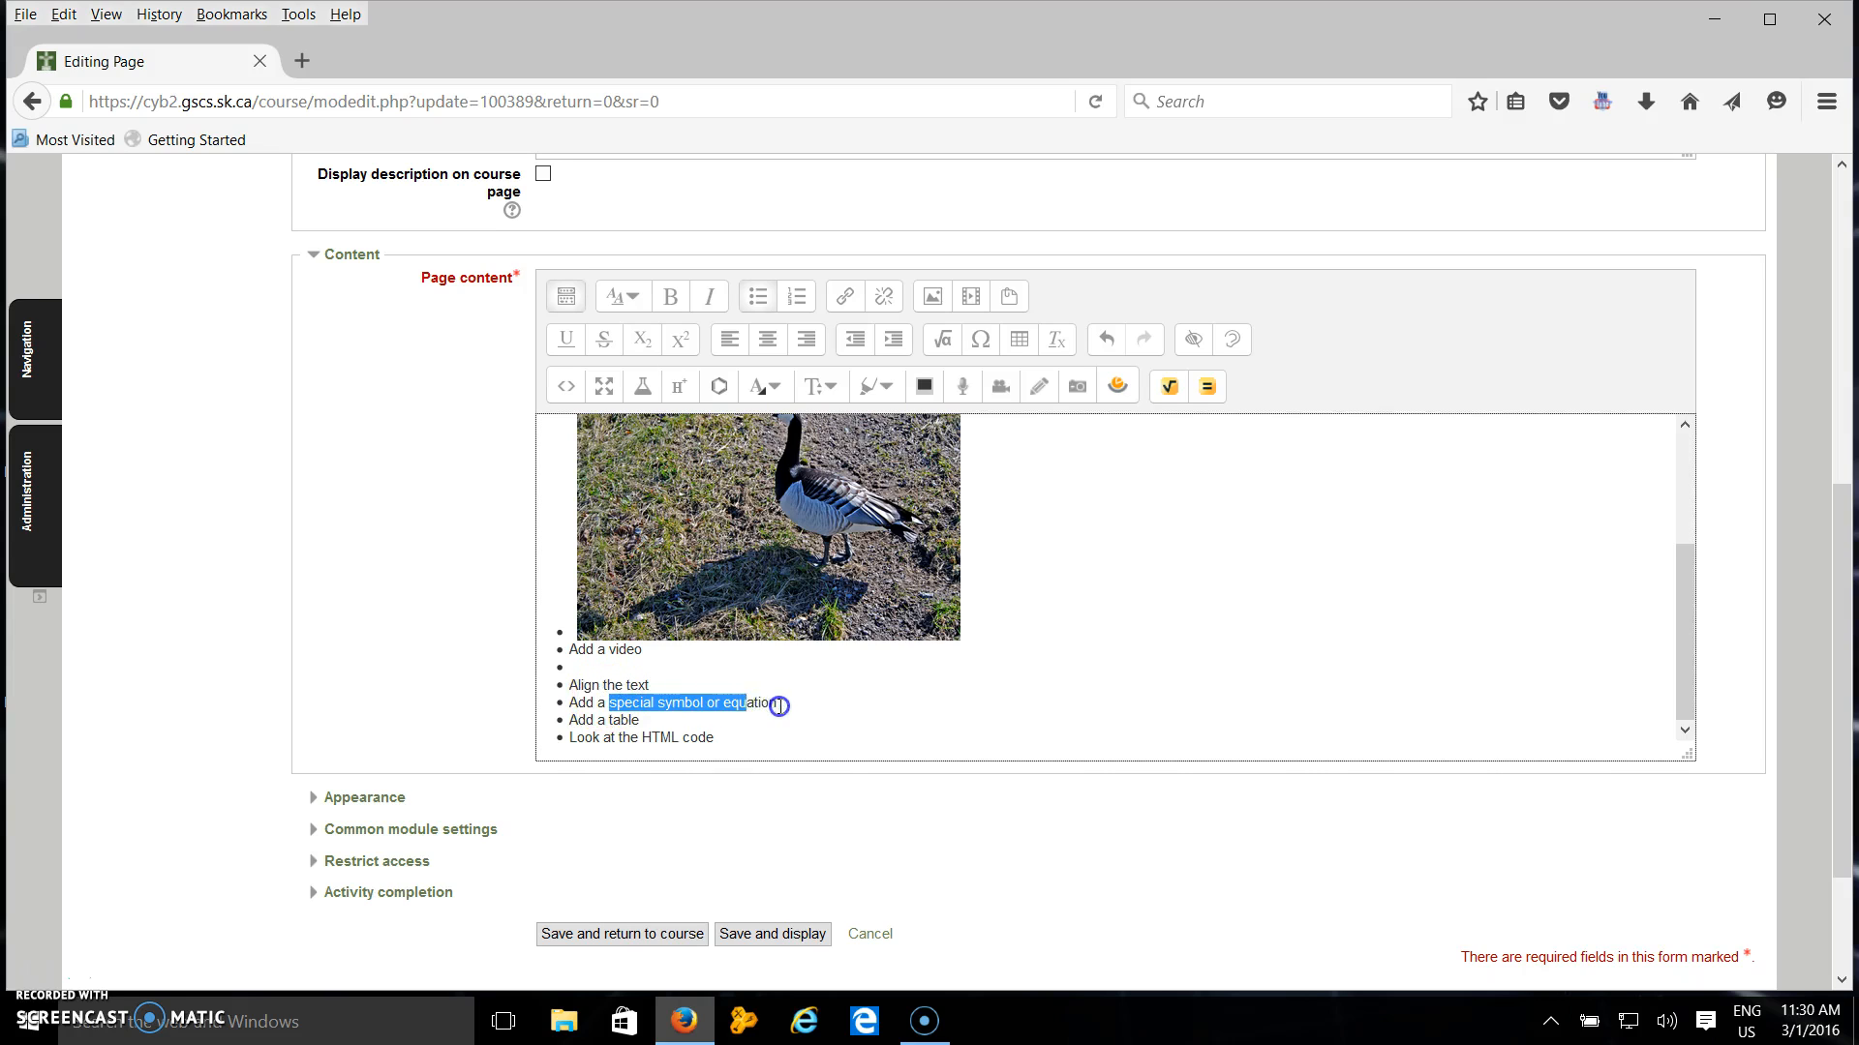
click(784, 704)
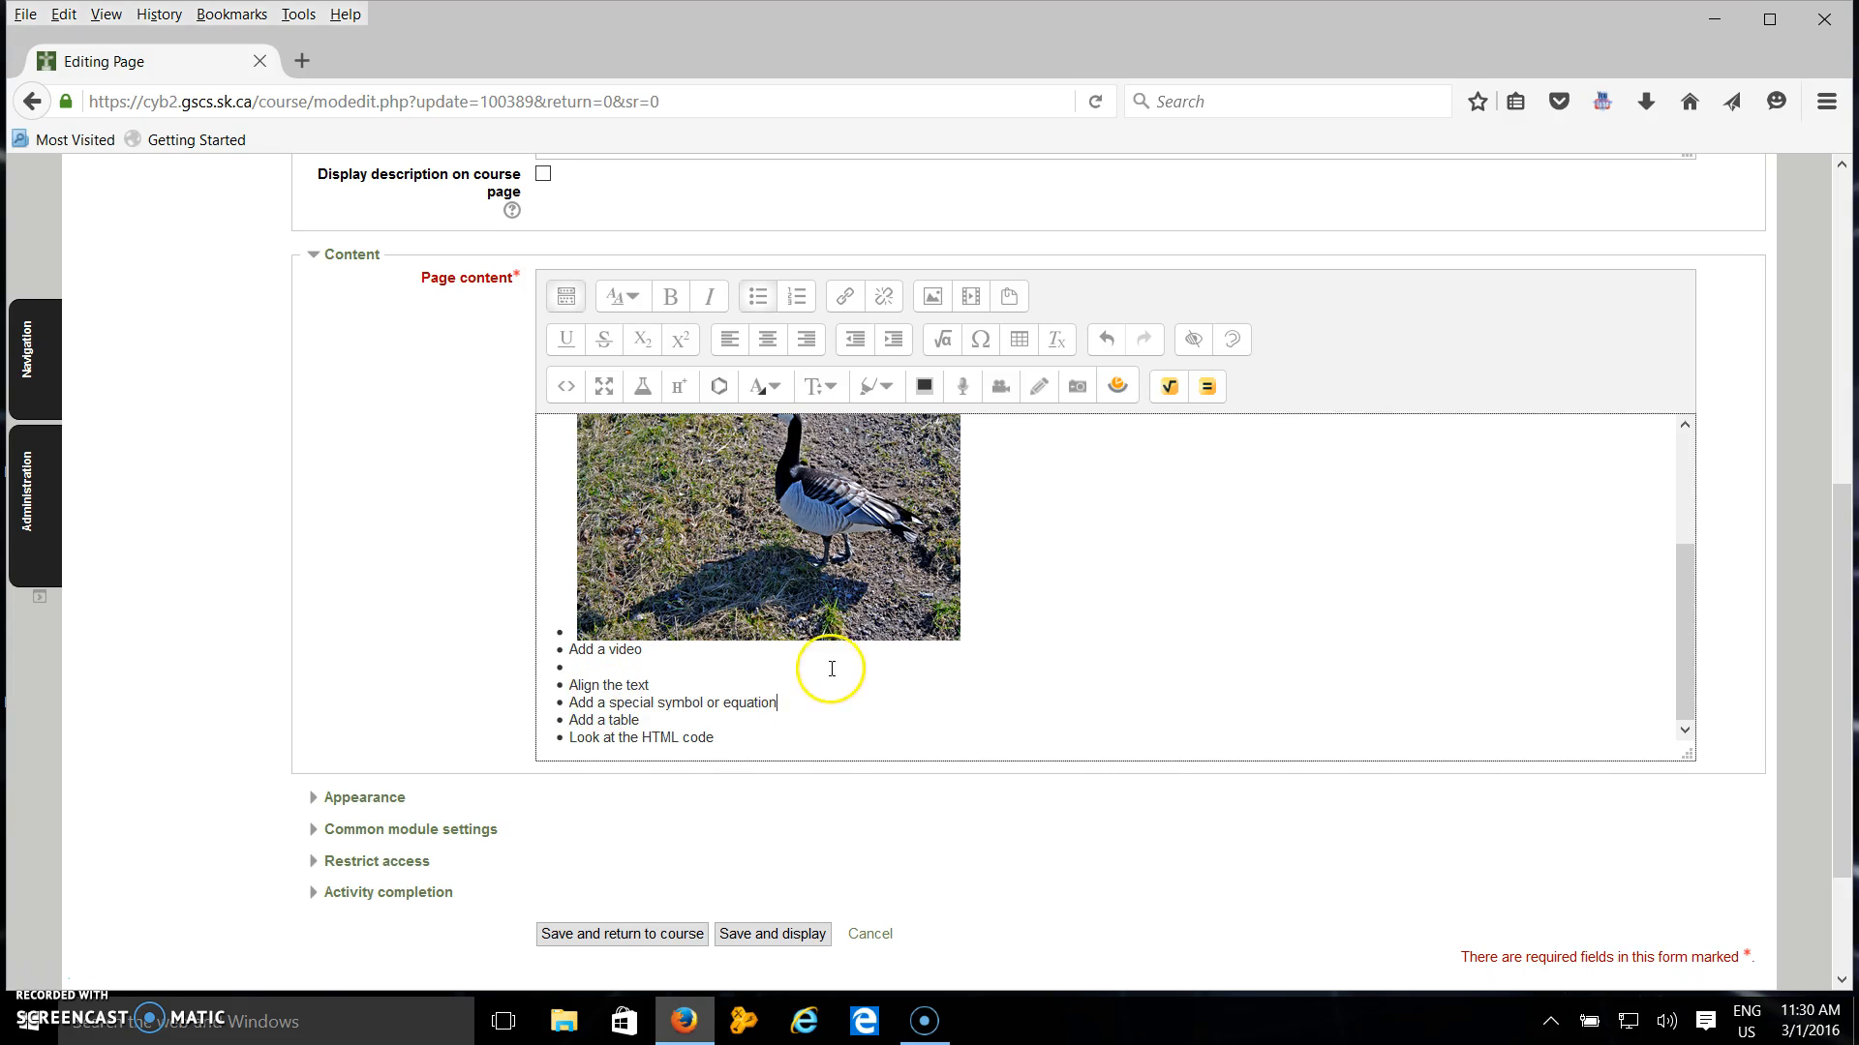
click(946, 341)
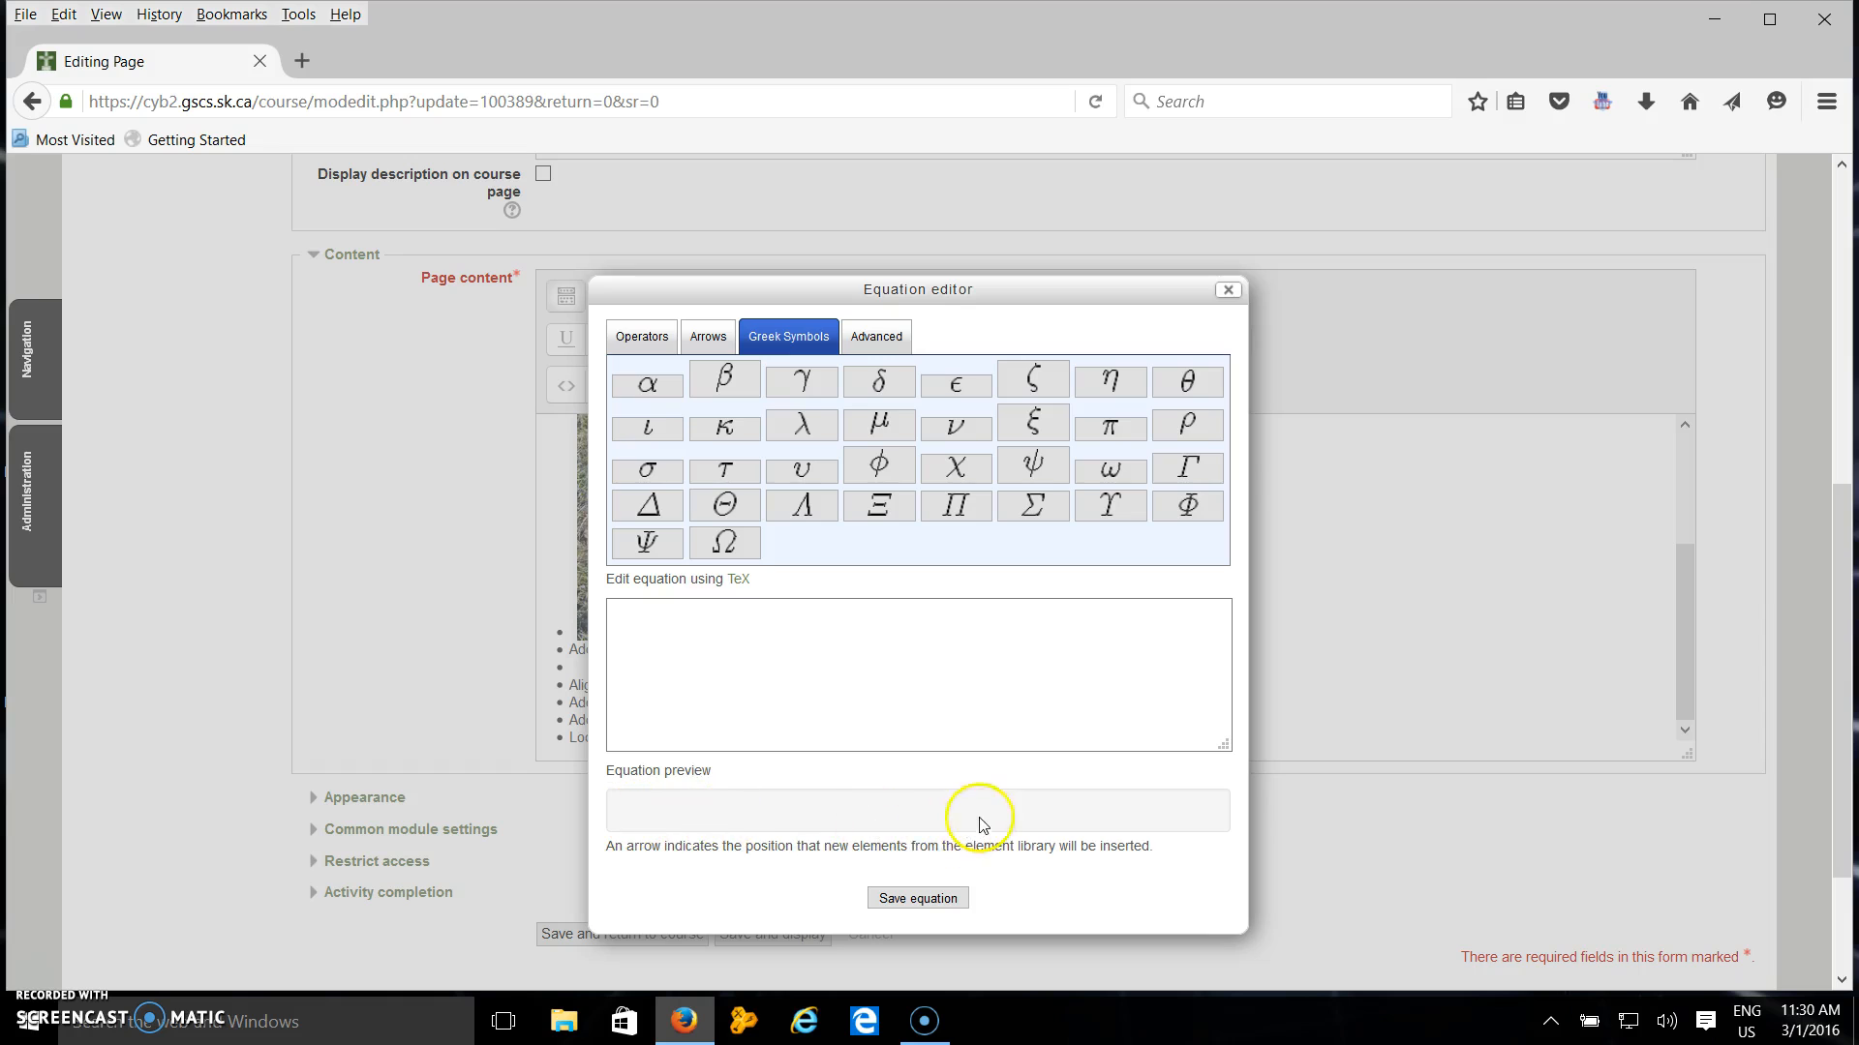
click(923, 899)
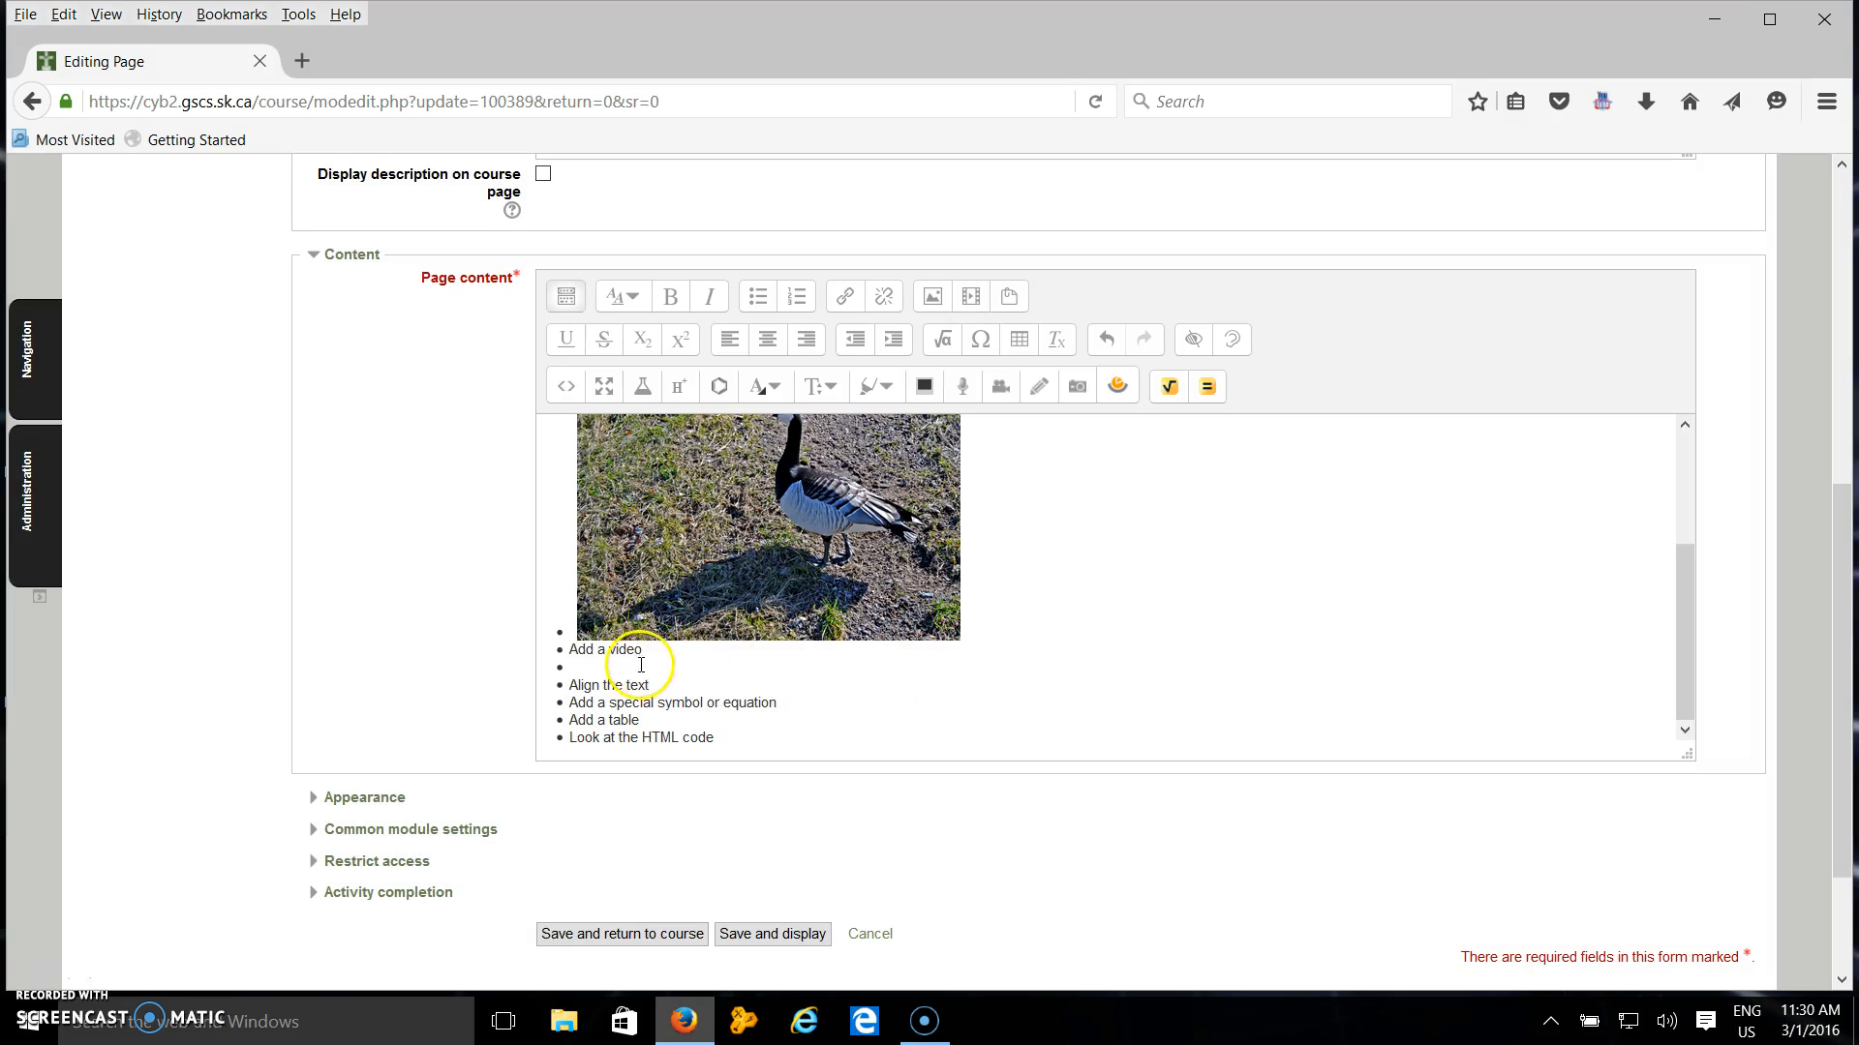
Insert the ¼ special character at the end of the "Add a special symbol or equation" item.
click(979, 341)
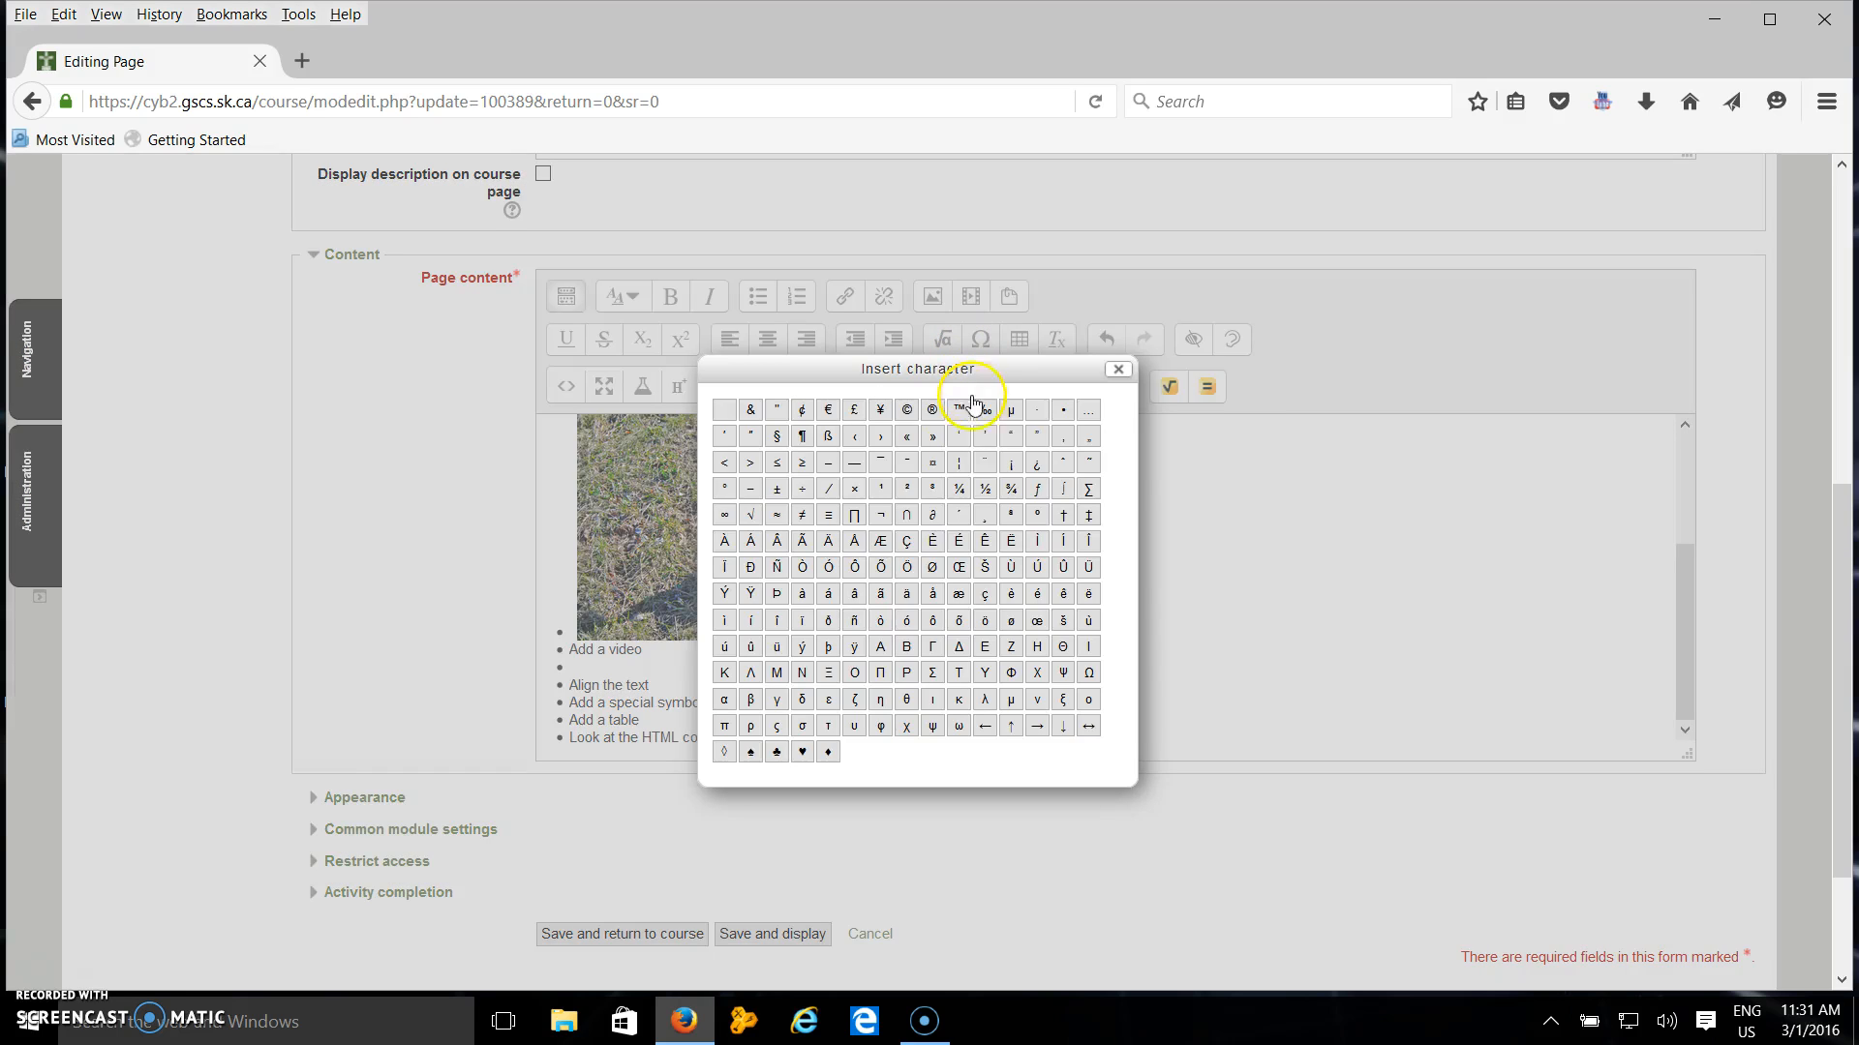
click(777, 468)
click(961, 494)
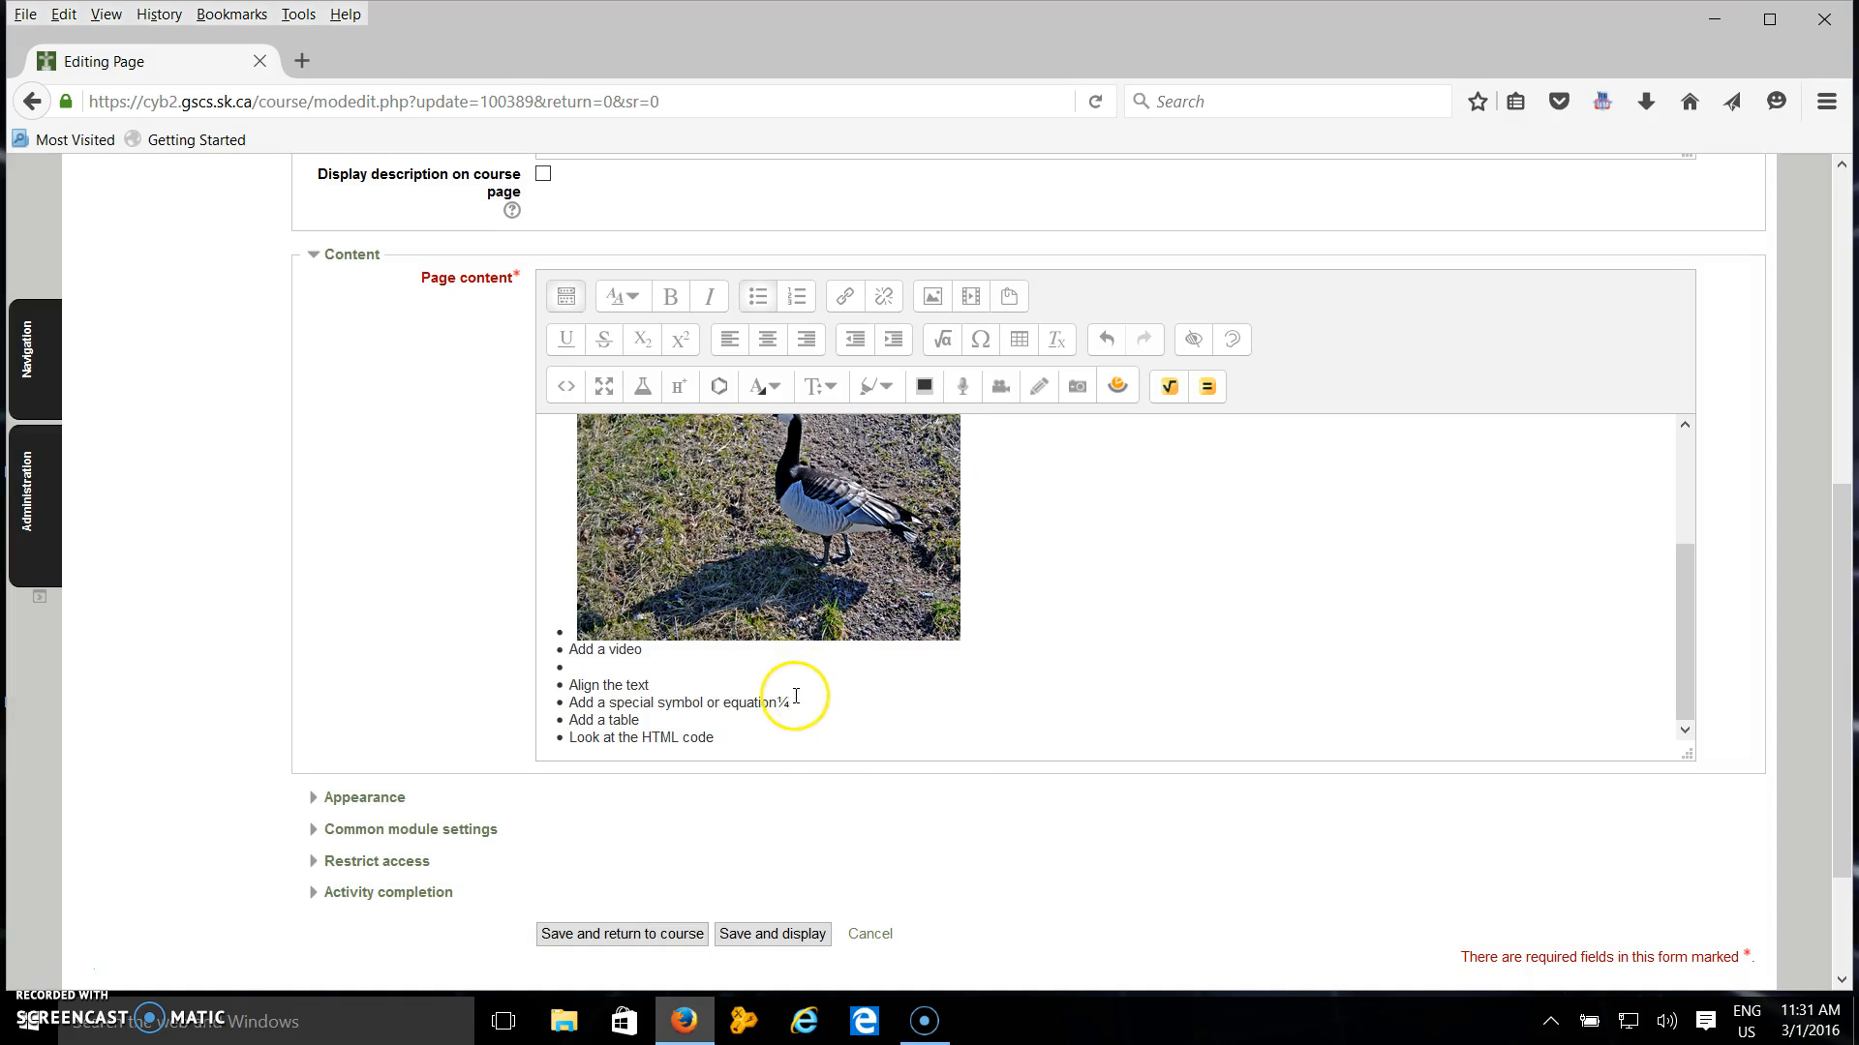
Move the ¼ character onto the empty bullet line above "Align the text".
drag(777, 703, 789, 703)
key(ctrl+c)
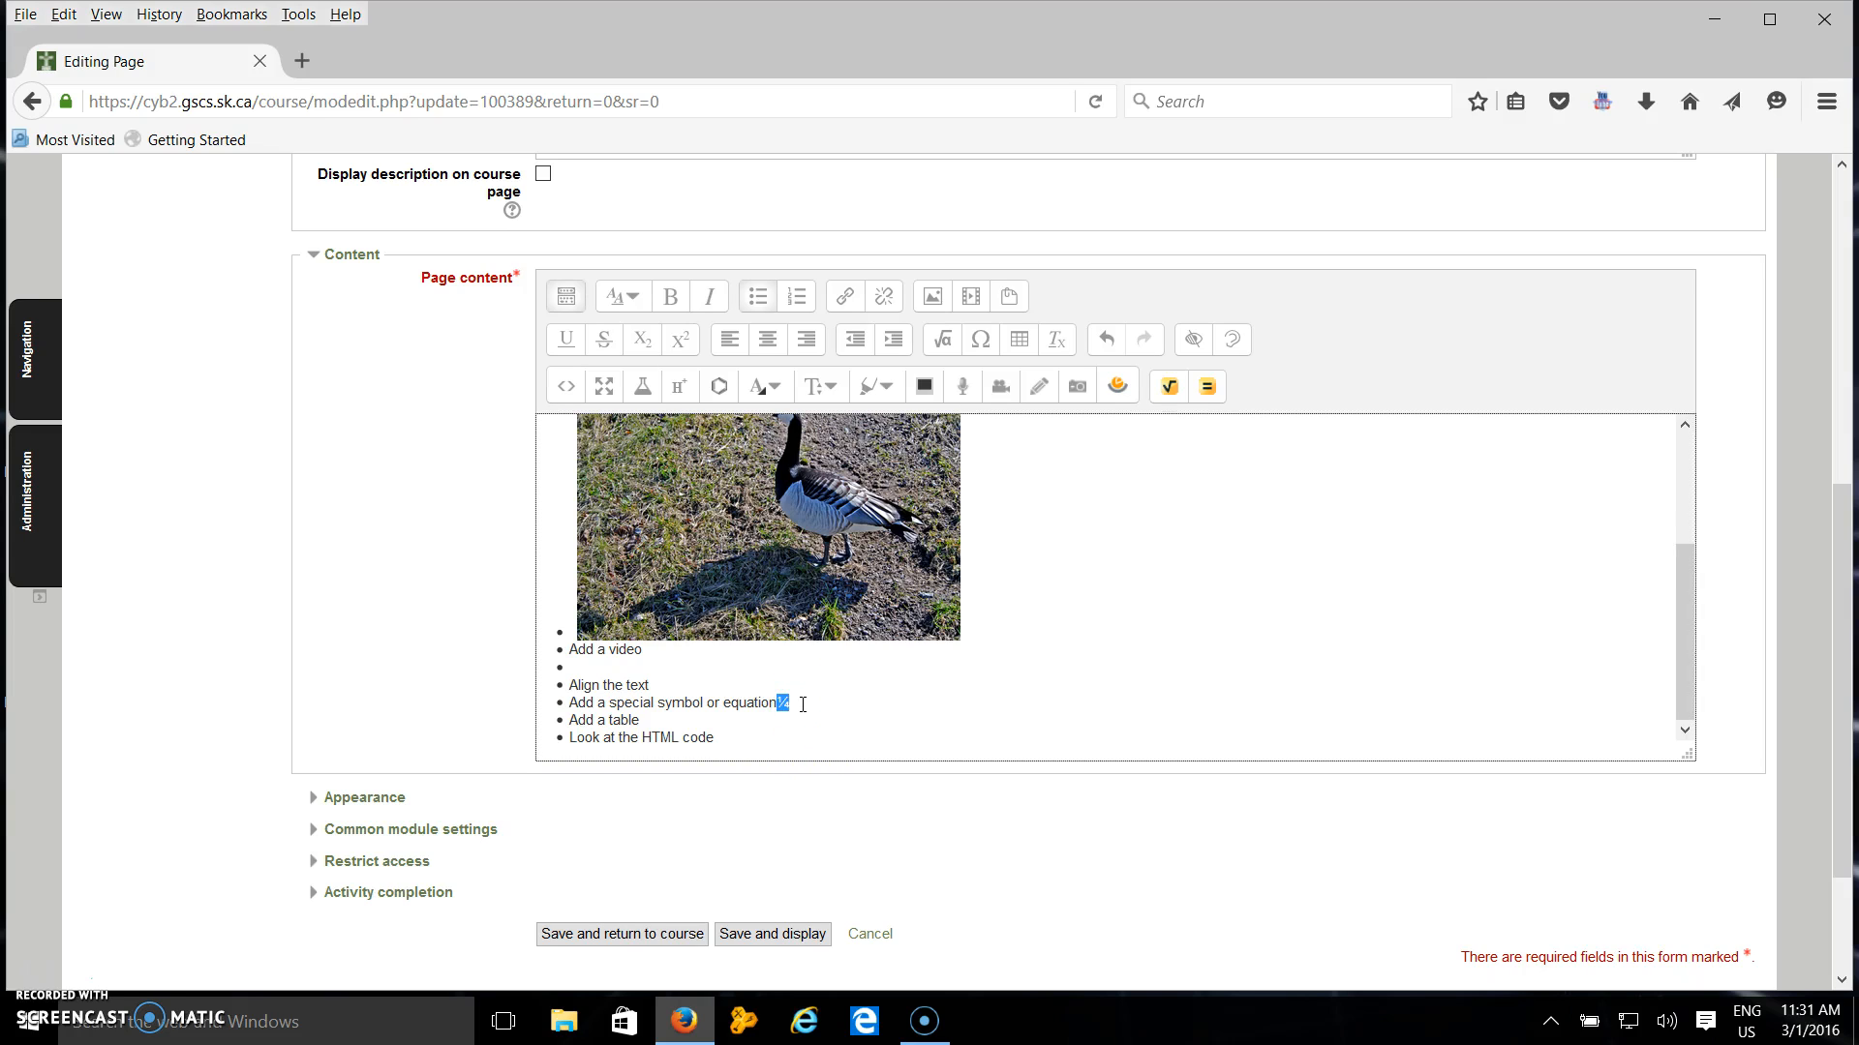
key(BackSpace)
click(828, 692)
click(579, 664)
key(ctrl+v)
Insert a table captioned "samples" with headers on Columns, 3 rows and 3 columns below "Add a table".
click(1024, 346)
click(1009, 344)
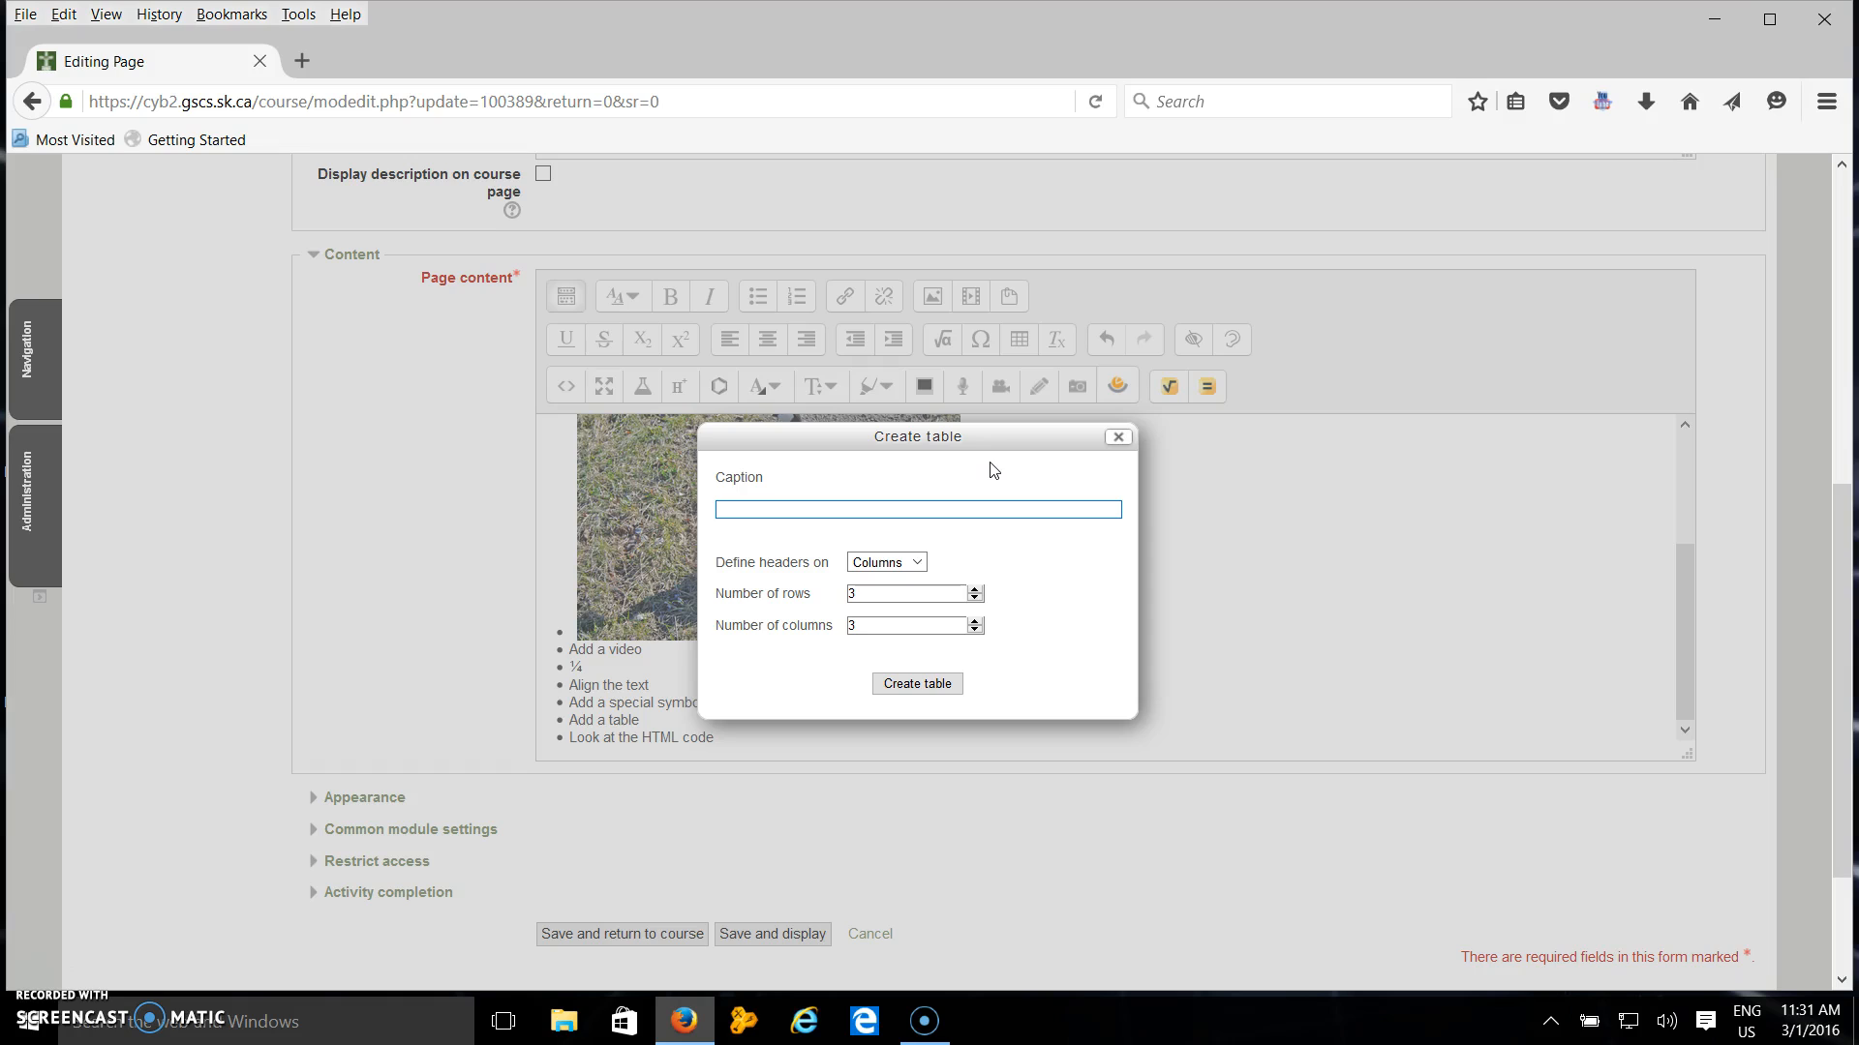
click(973, 509)
text(samples)
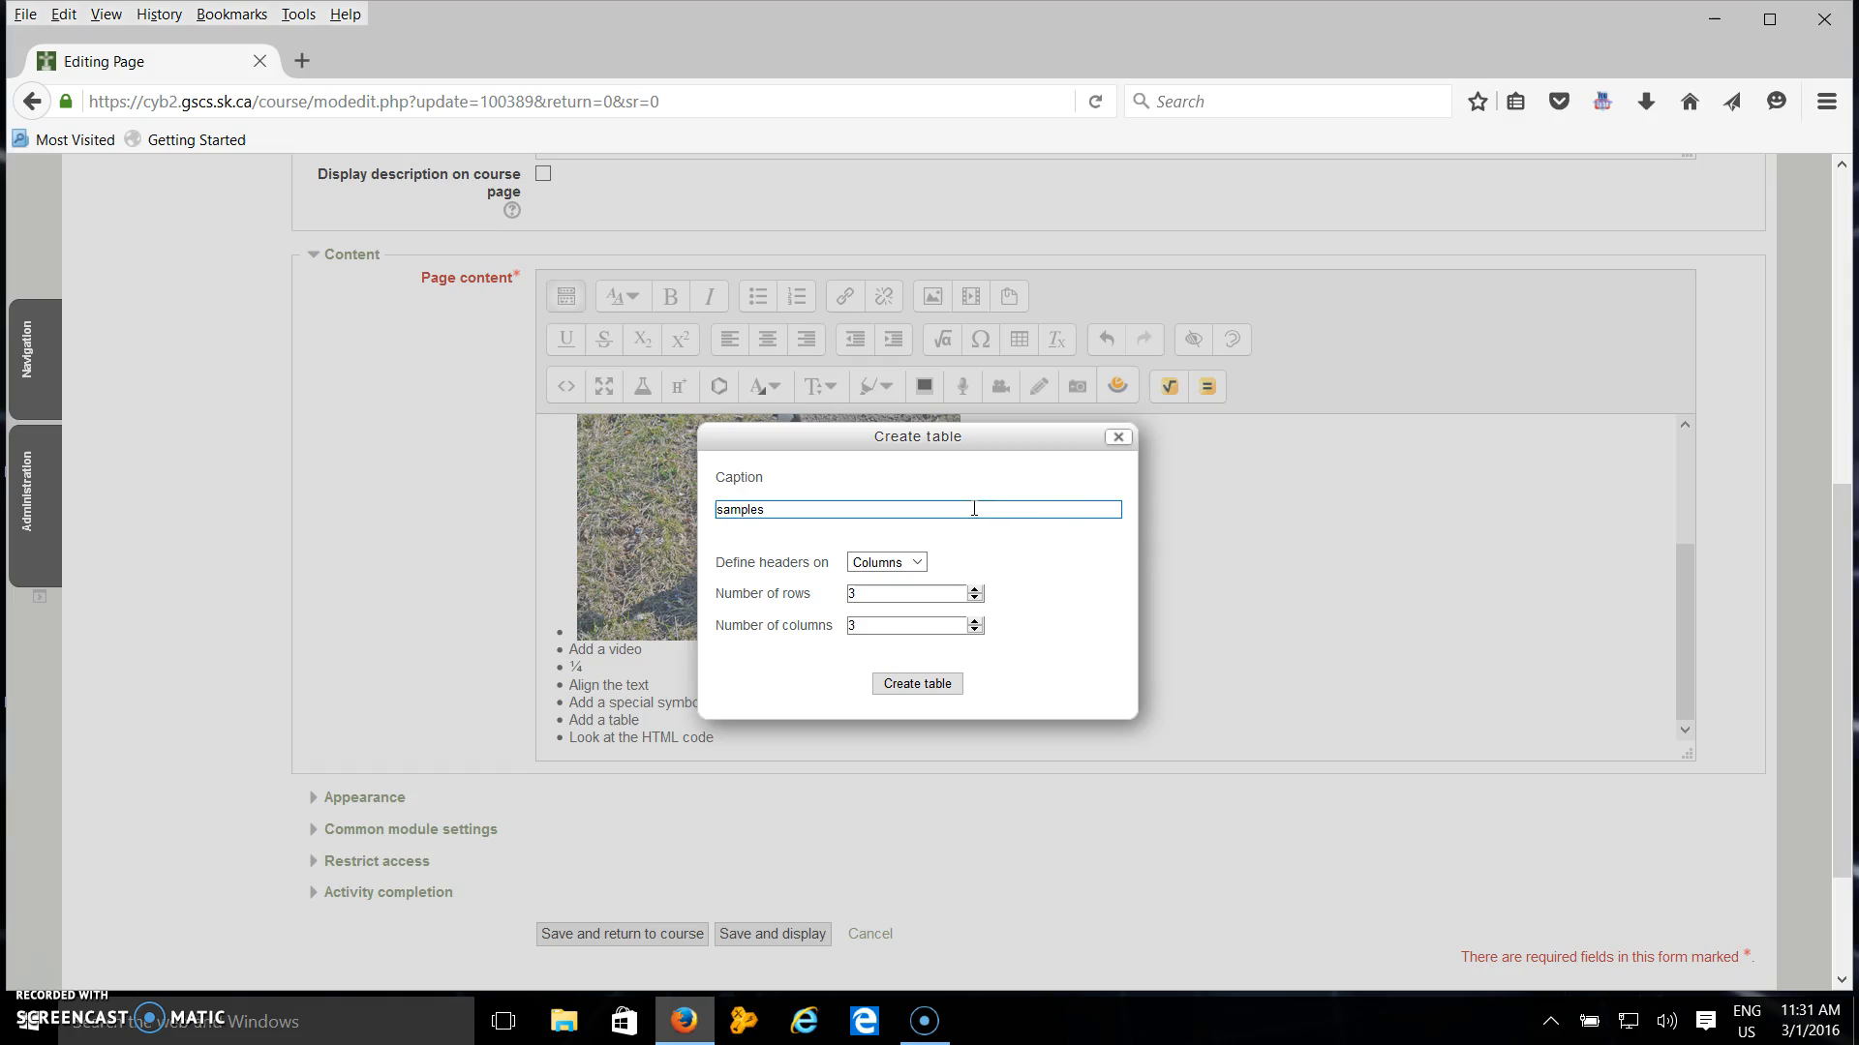
click(916, 563)
click(916, 563)
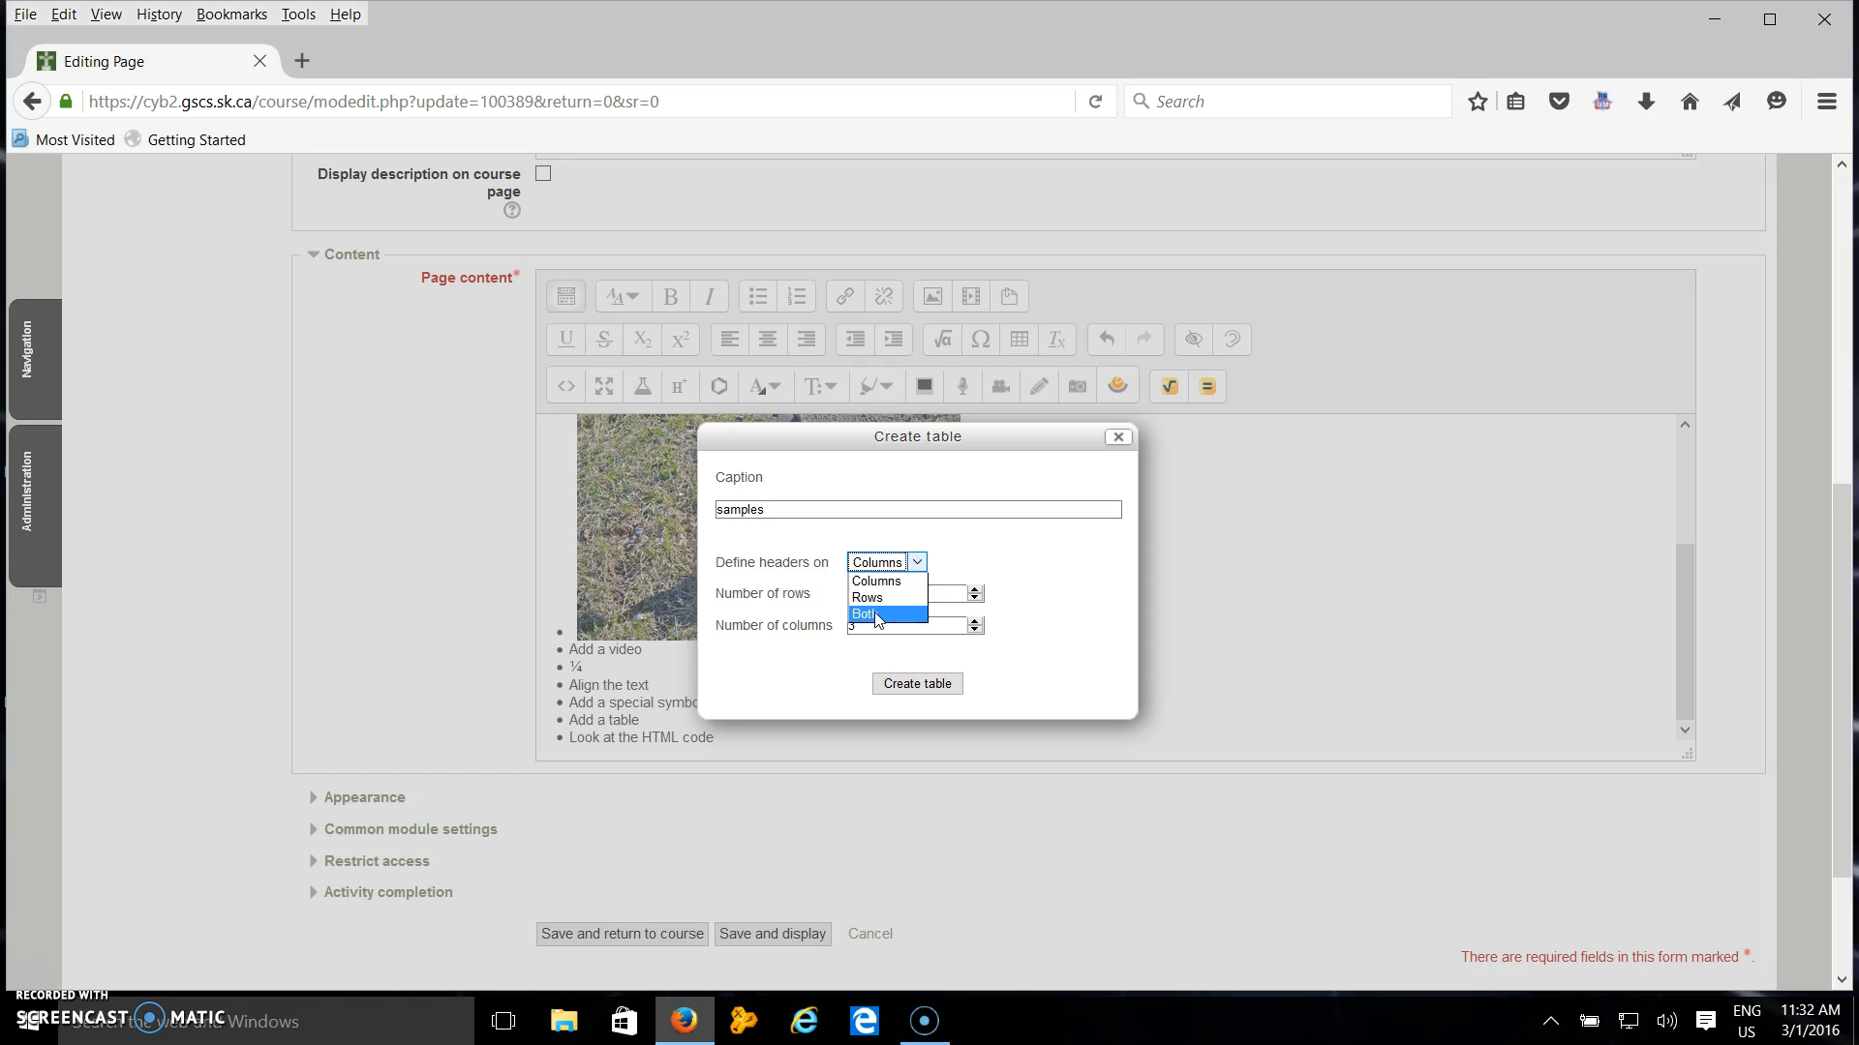
click(880, 612)
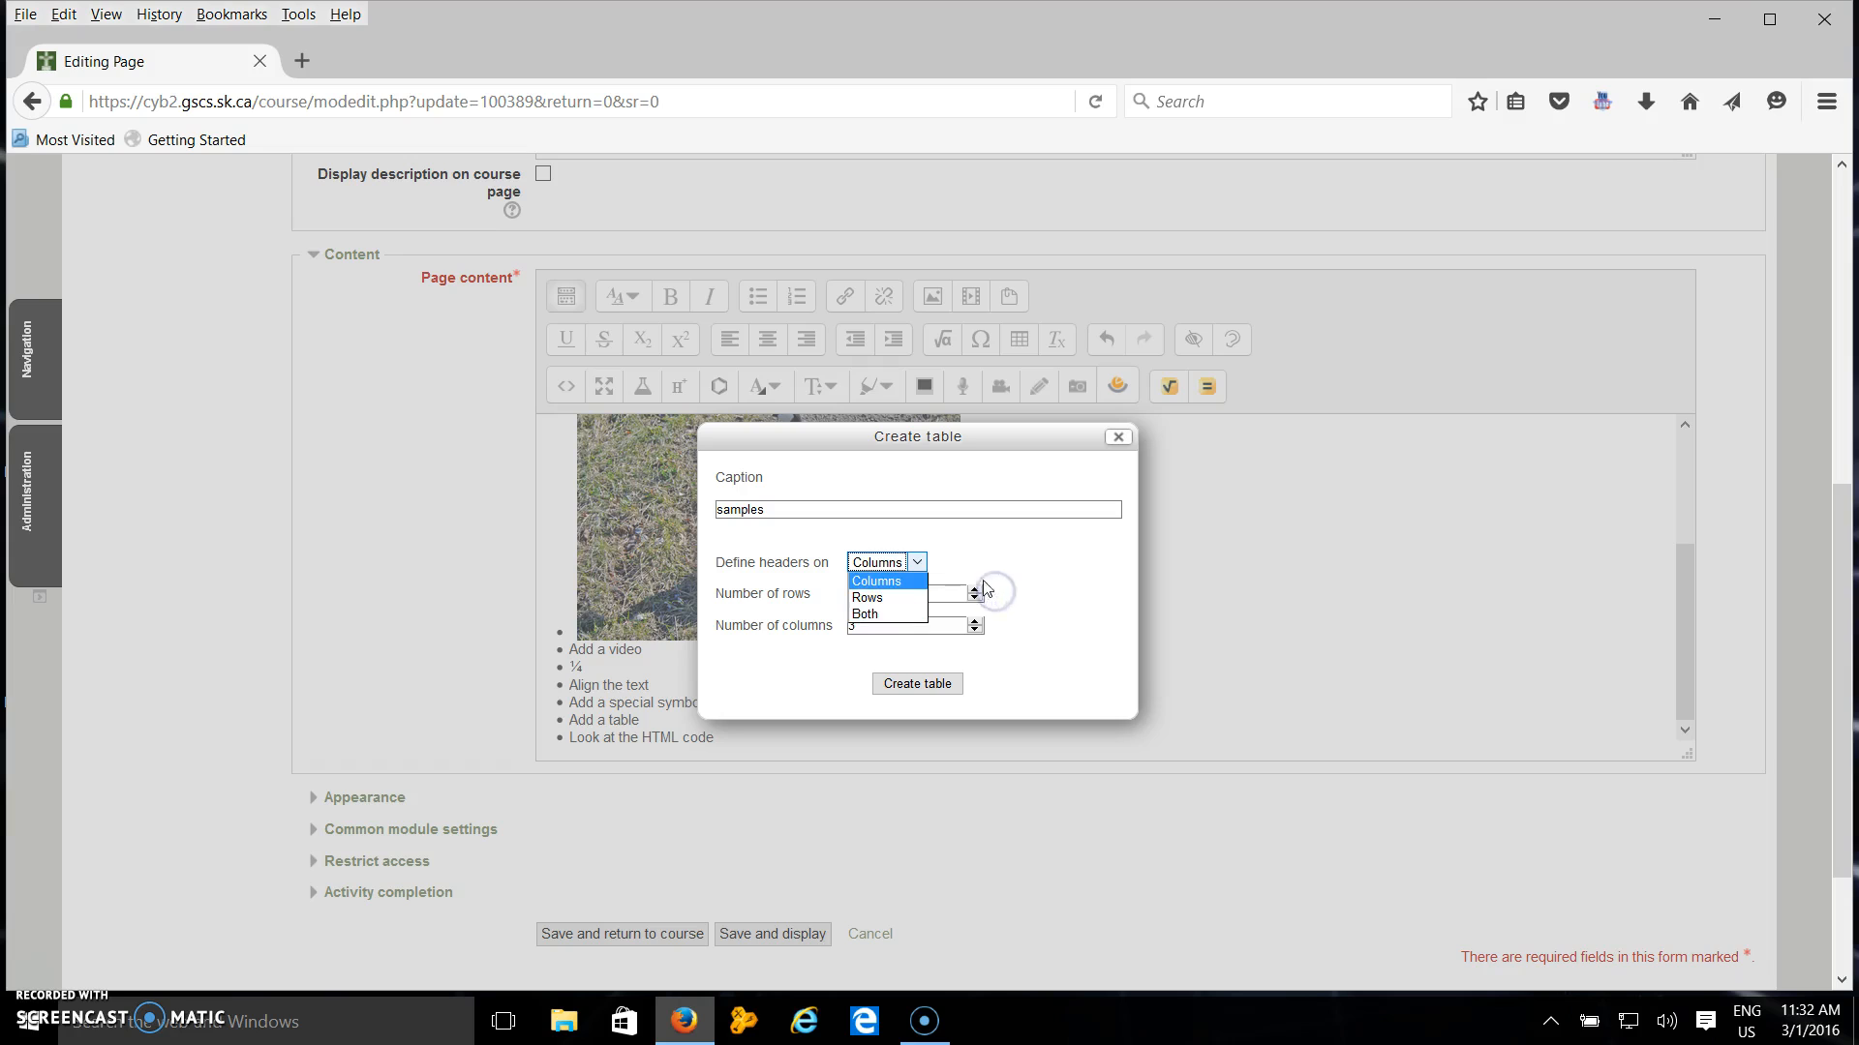
click(945, 579)
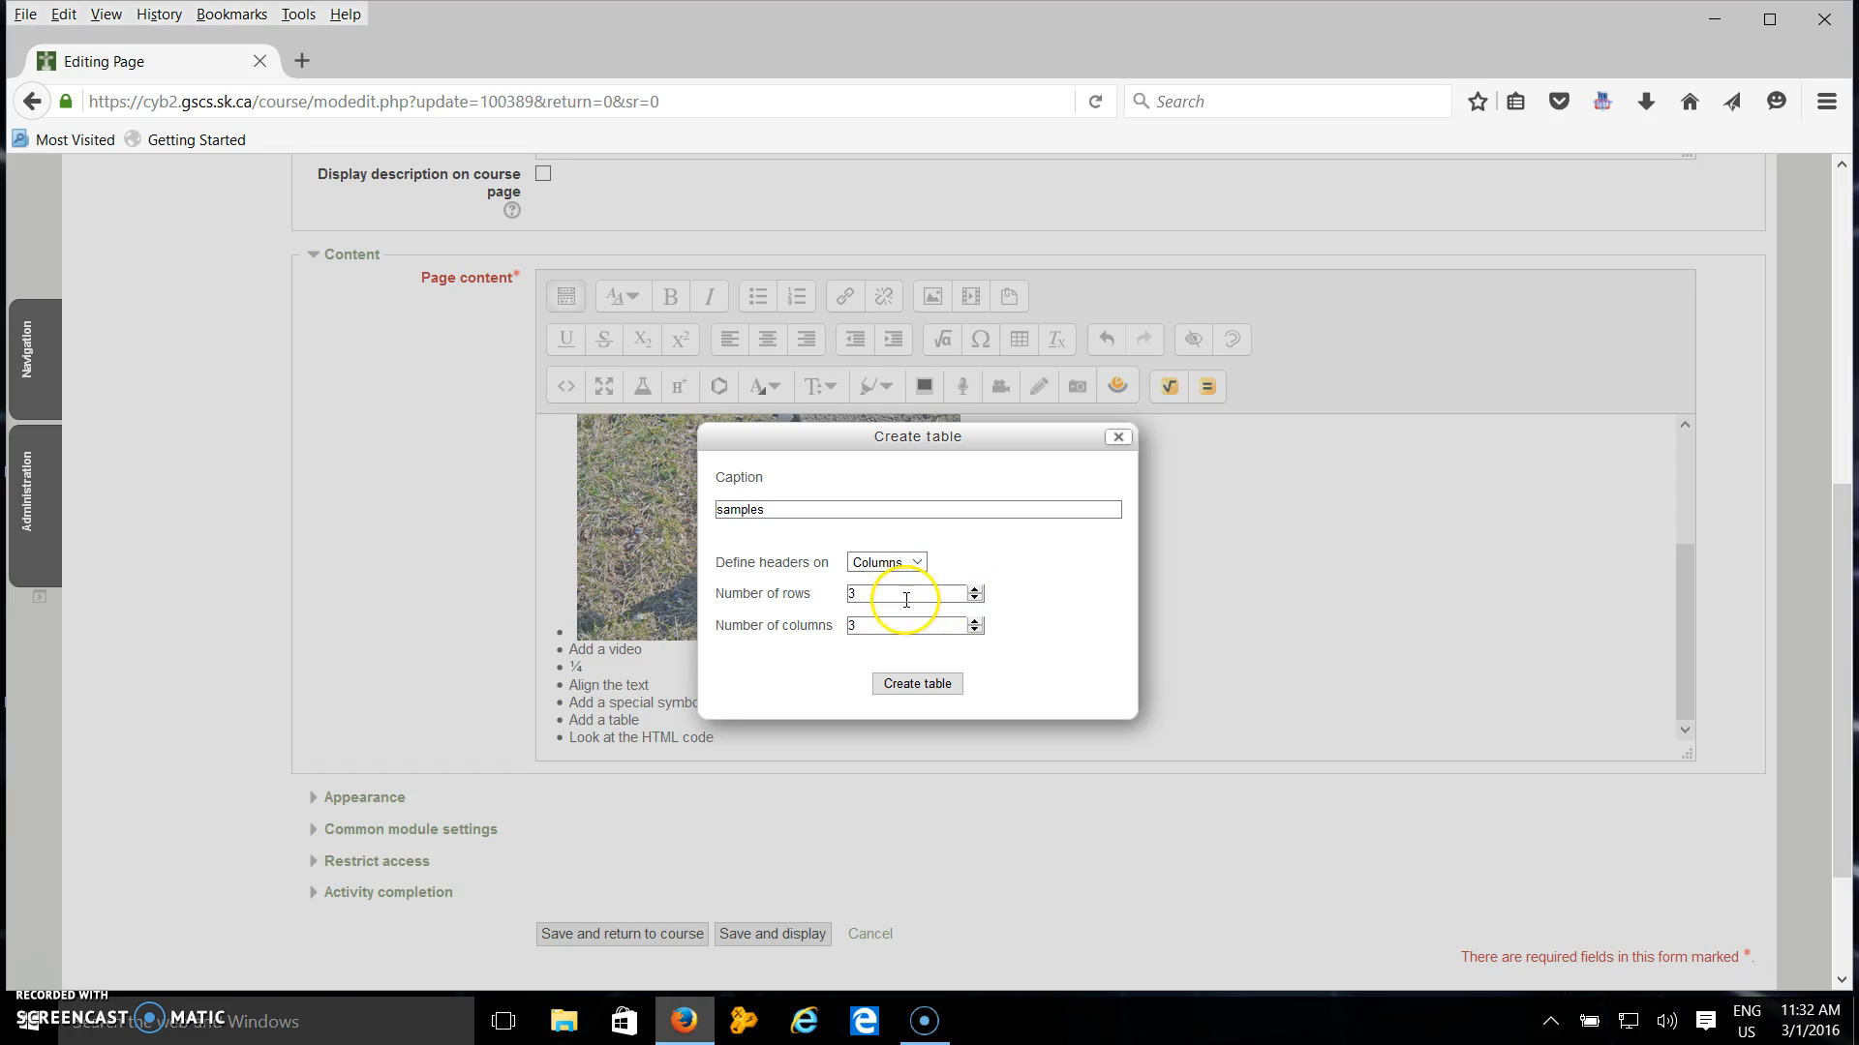
click(904, 594)
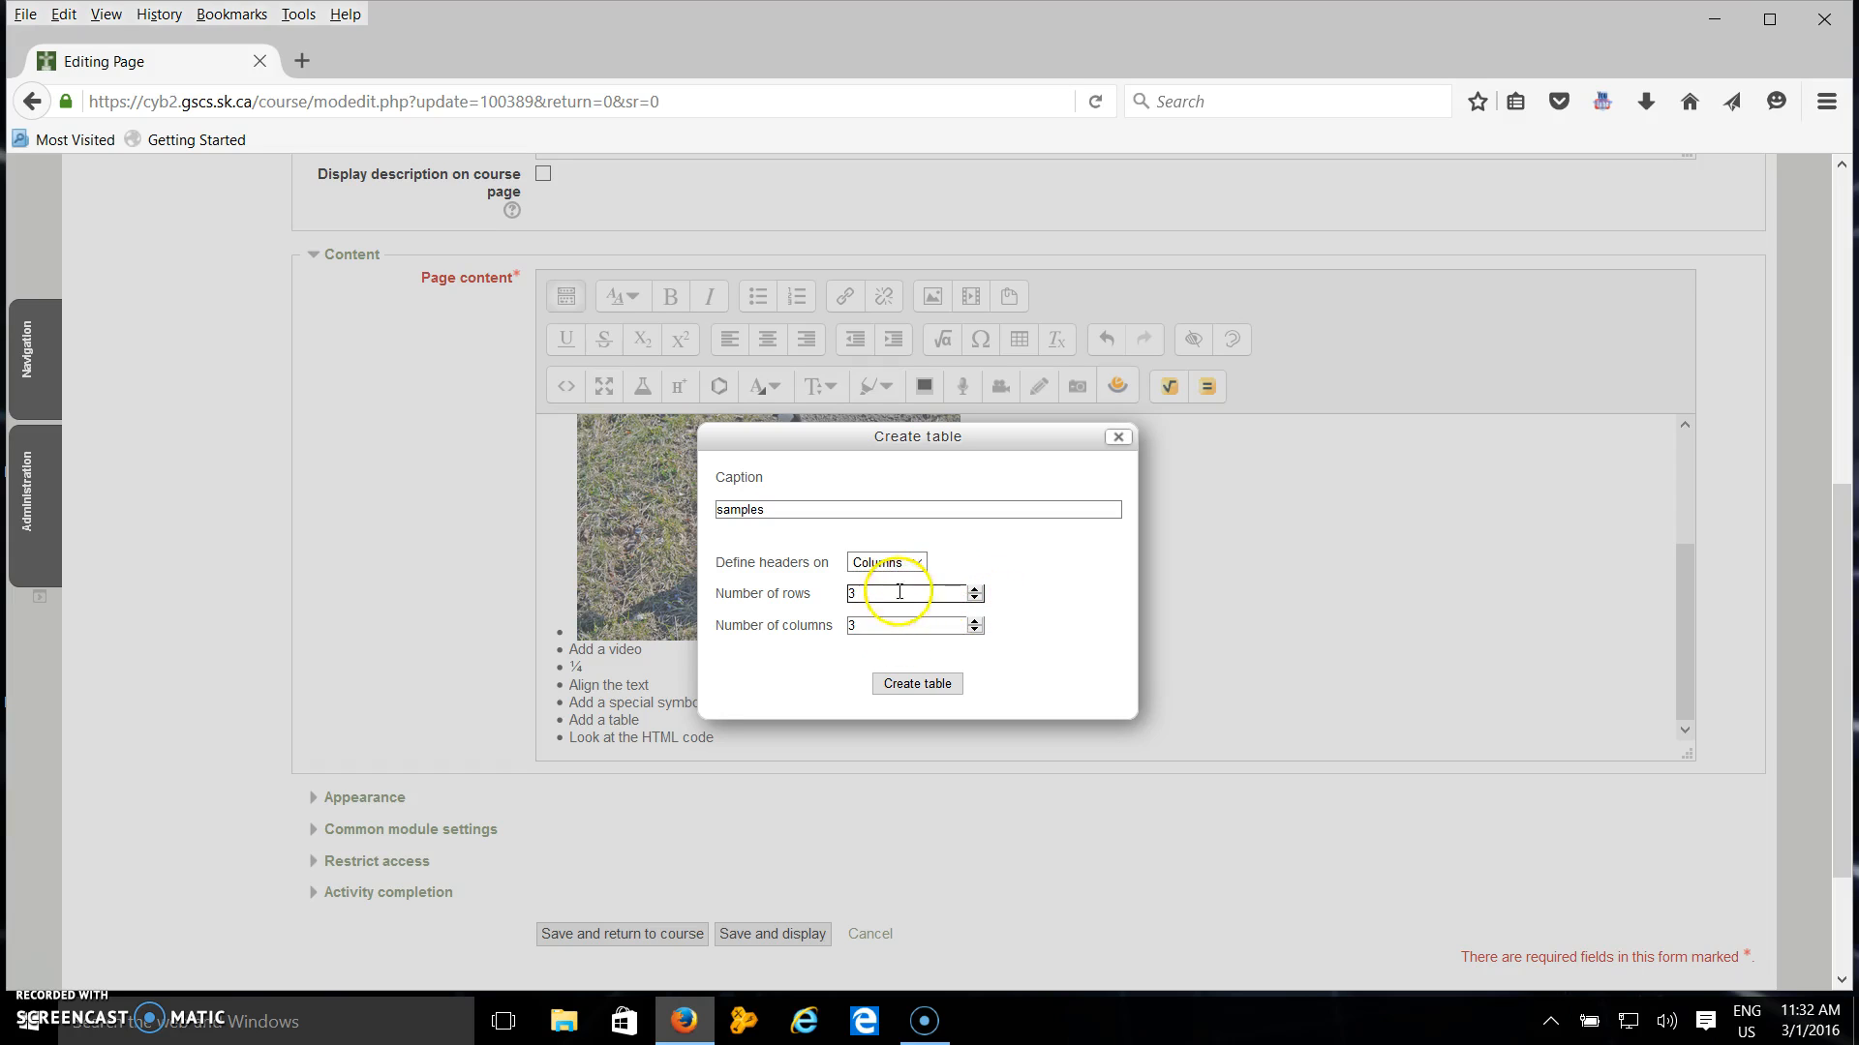
click(924, 687)
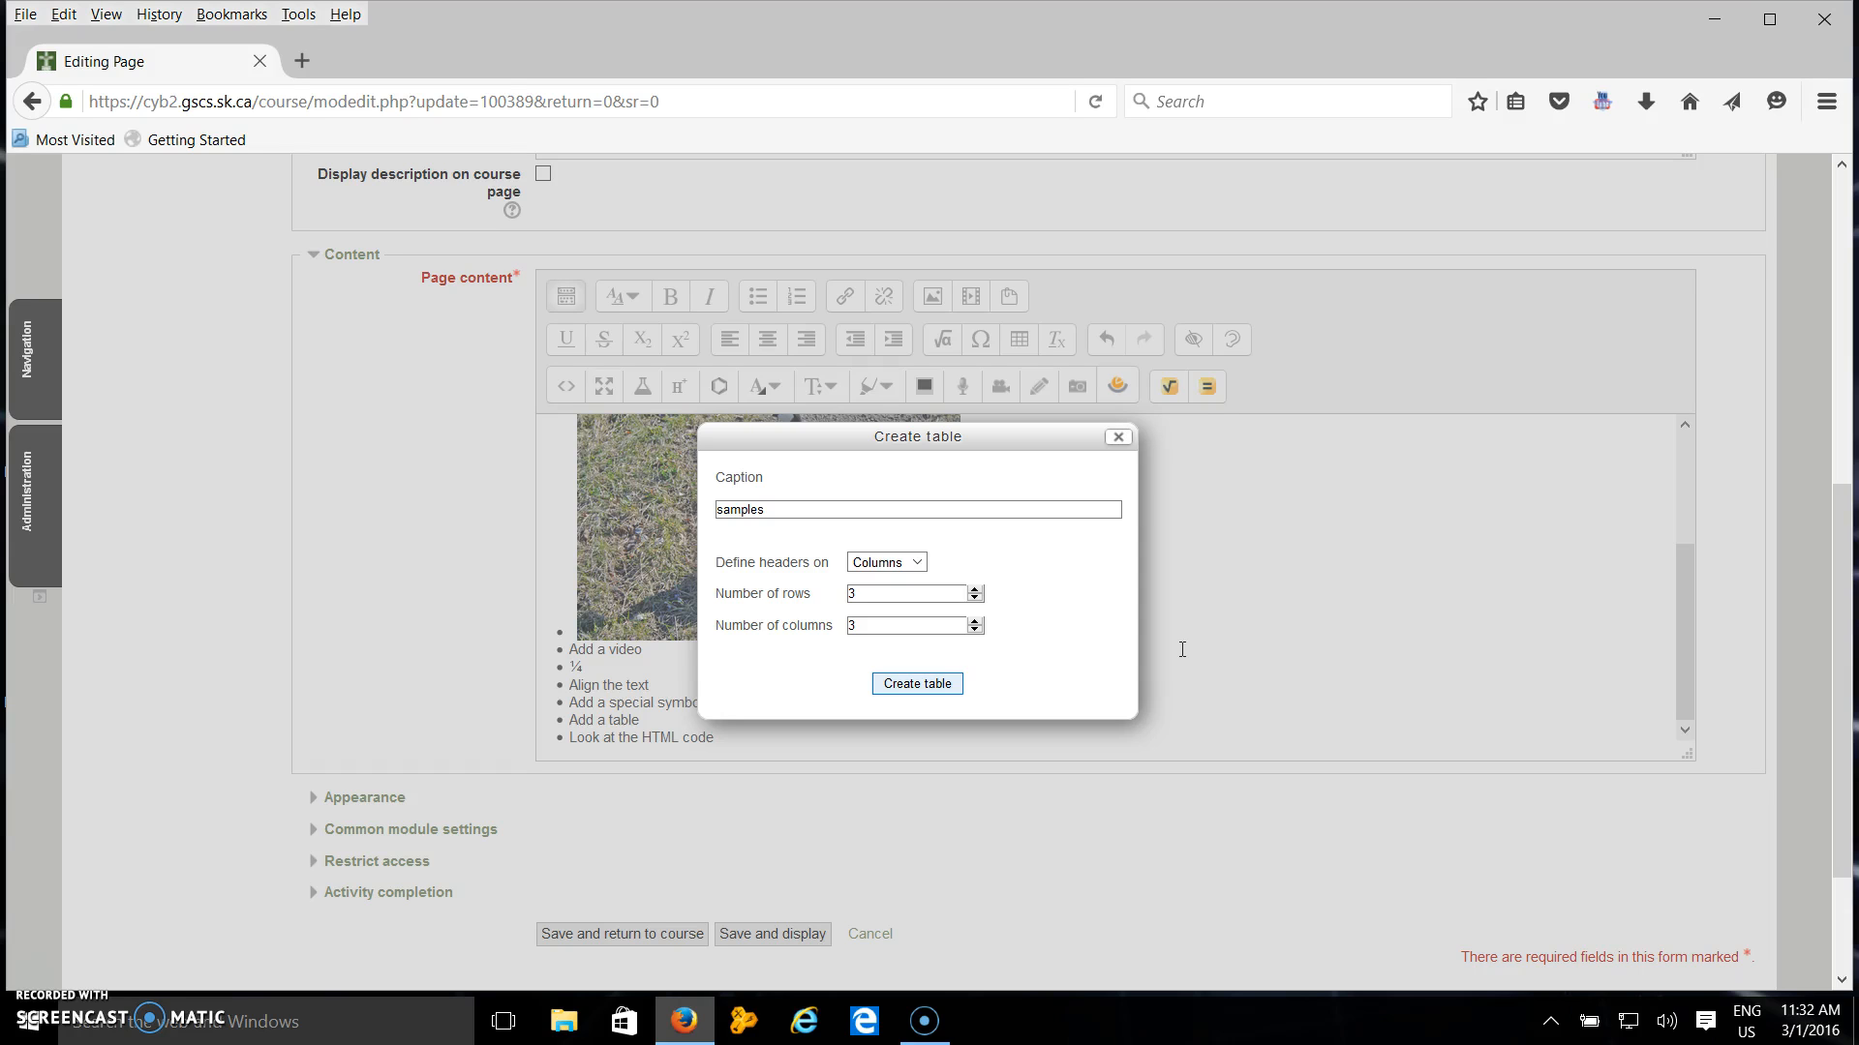
key(Return)
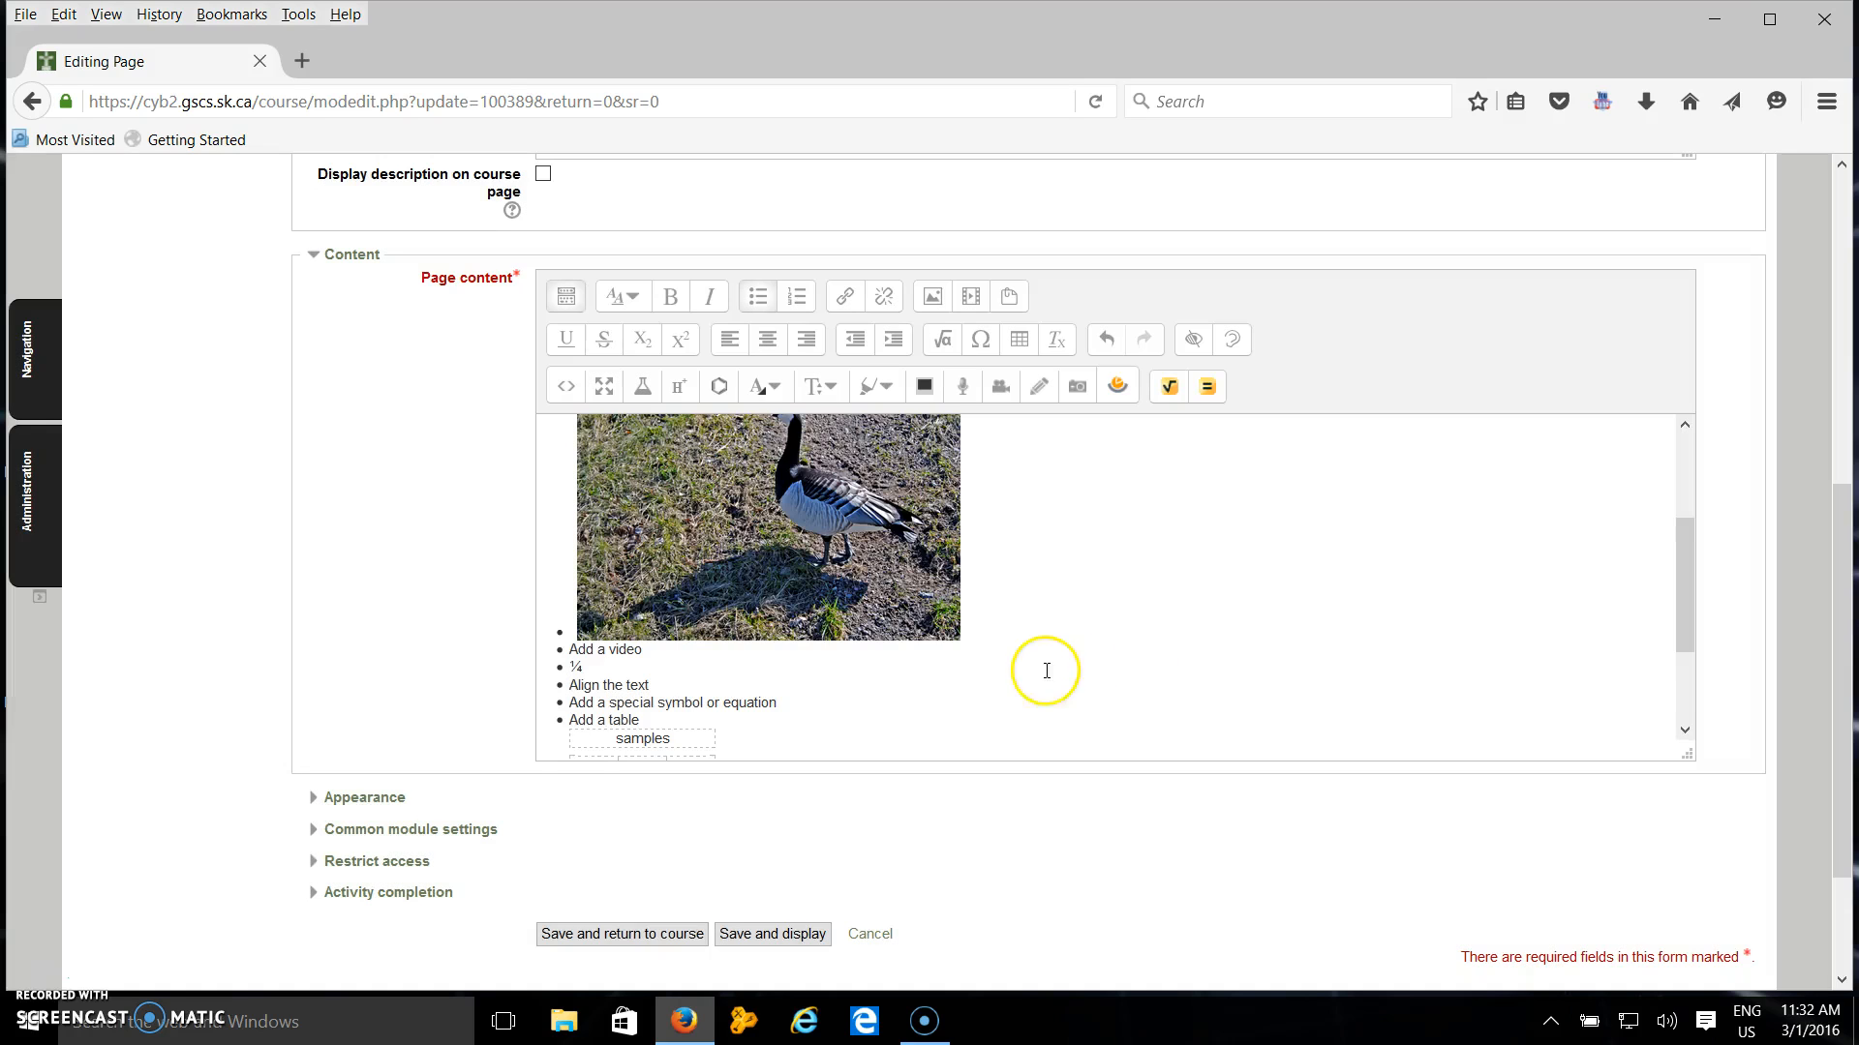
Enter "here" in the table's first header cell.
scroll(738, 608, down, 3)
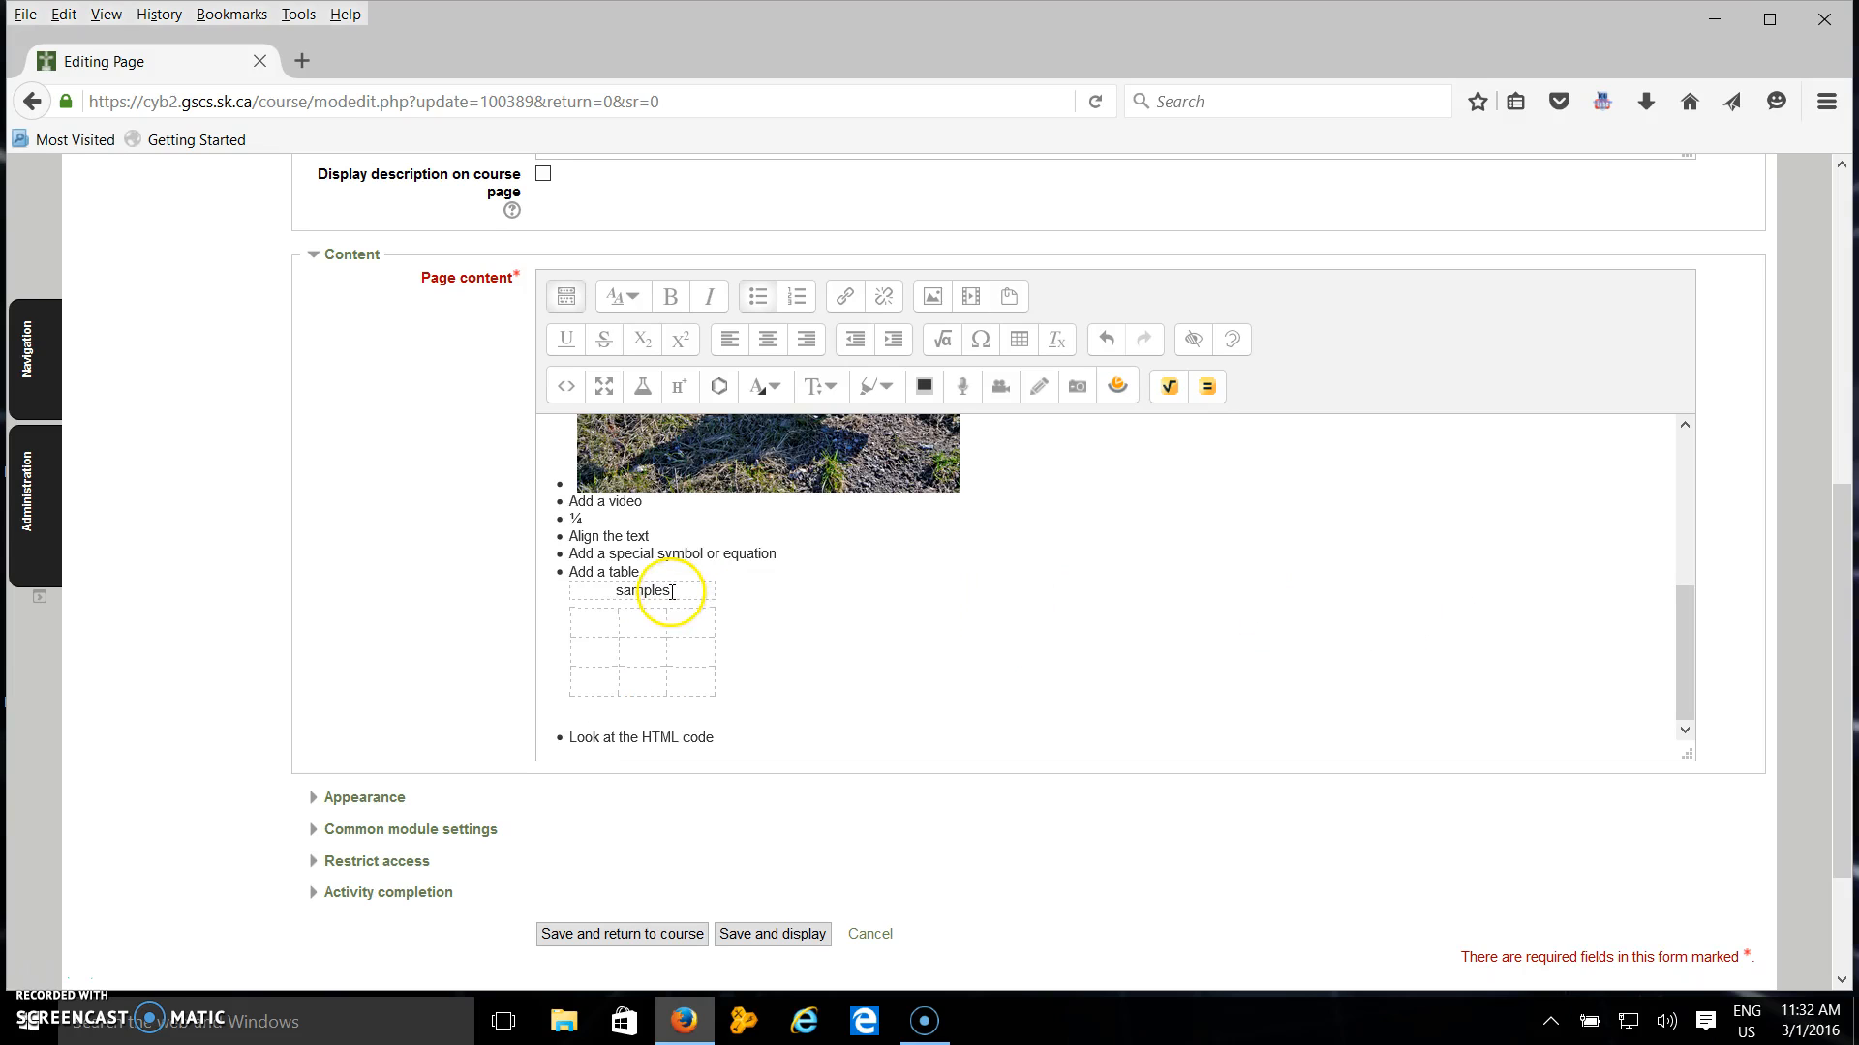
click(593, 625)
click(602, 613)
click(608, 623)
click(607, 624)
text(ner)
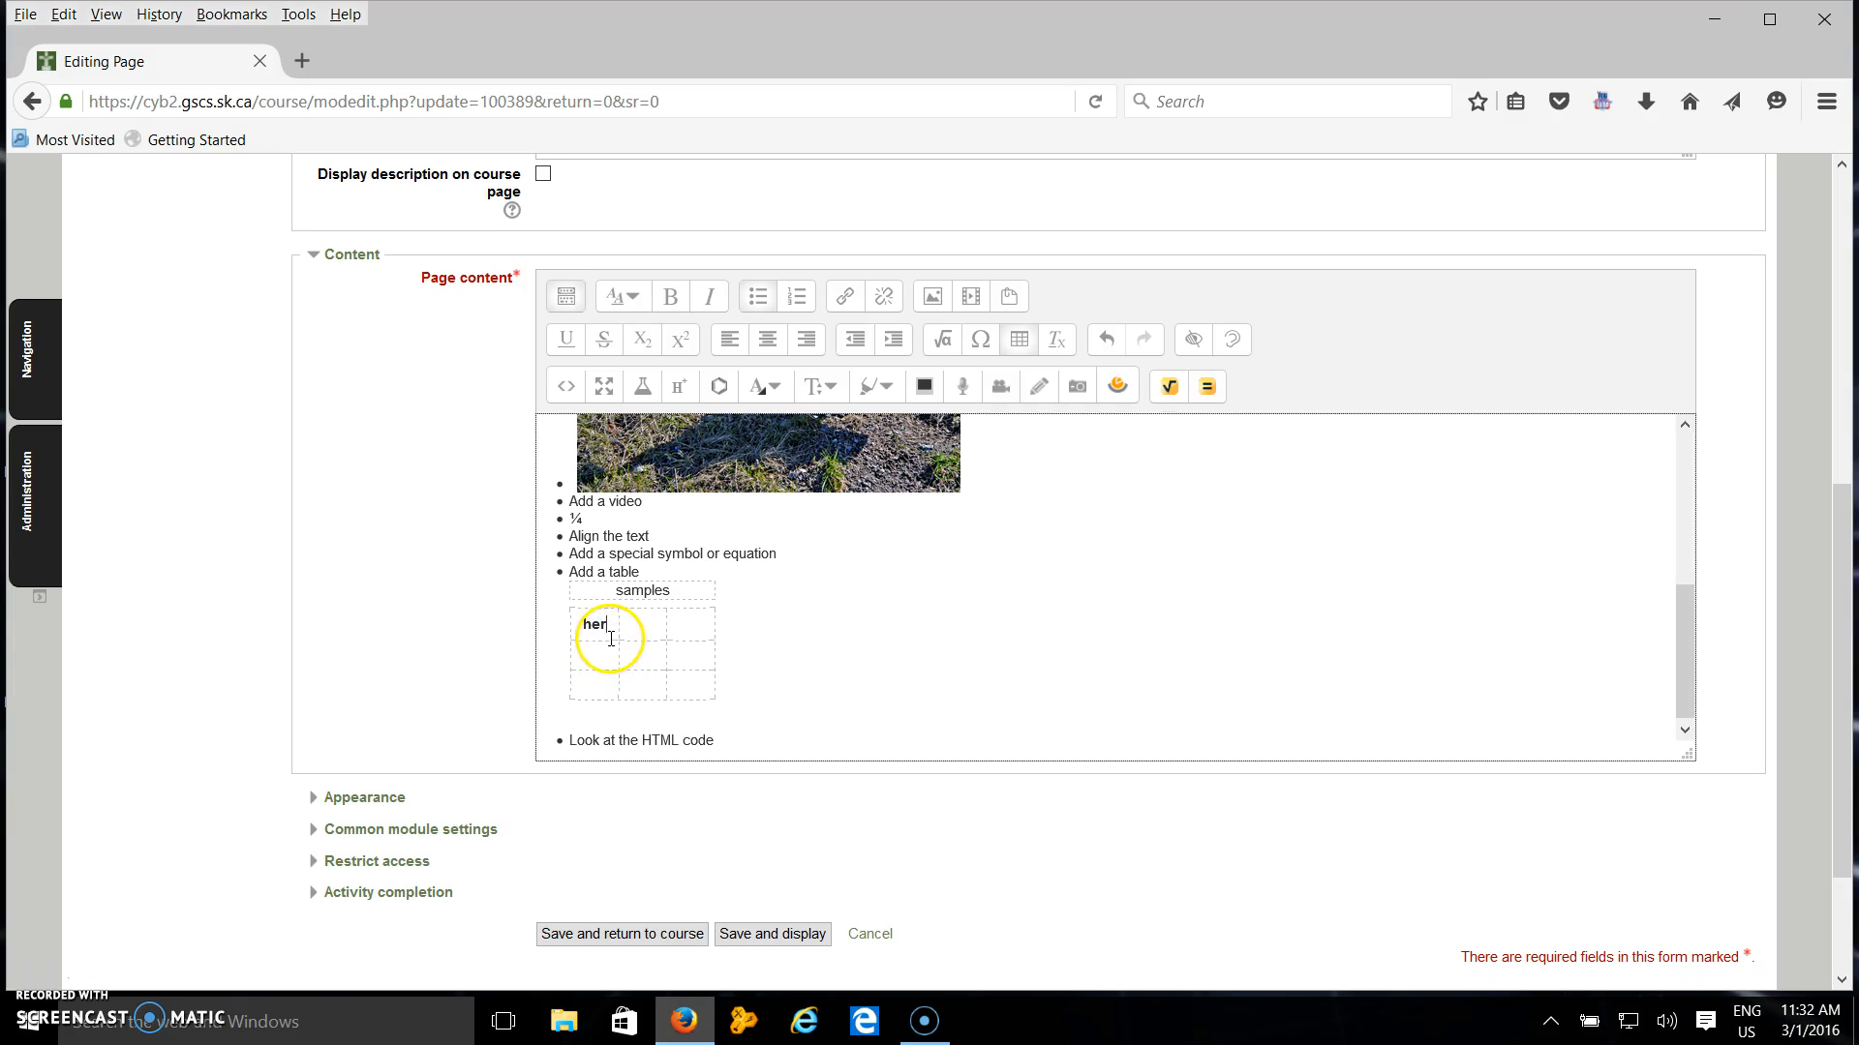
text(e)
Enter "here" in the first cell of the table's first body row.
click(607, 646)
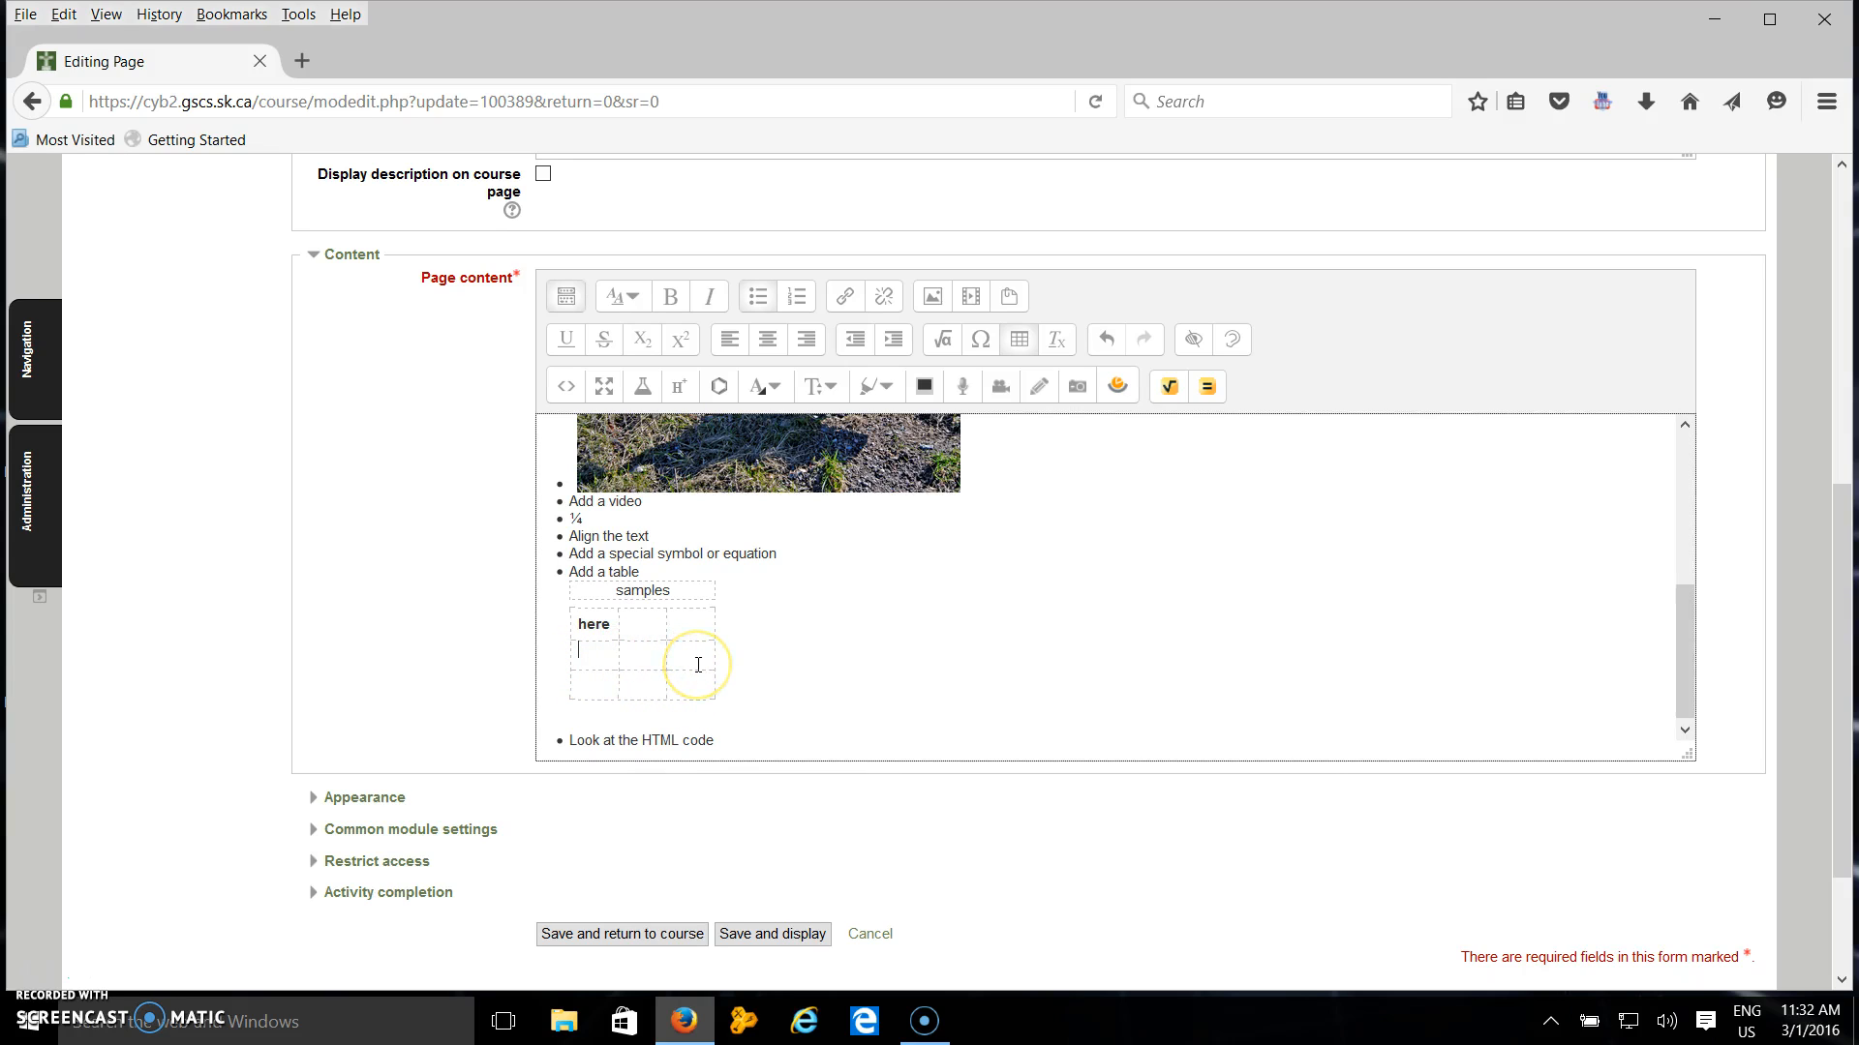
text(here)
click(576, 656)
double_click(576, 656)
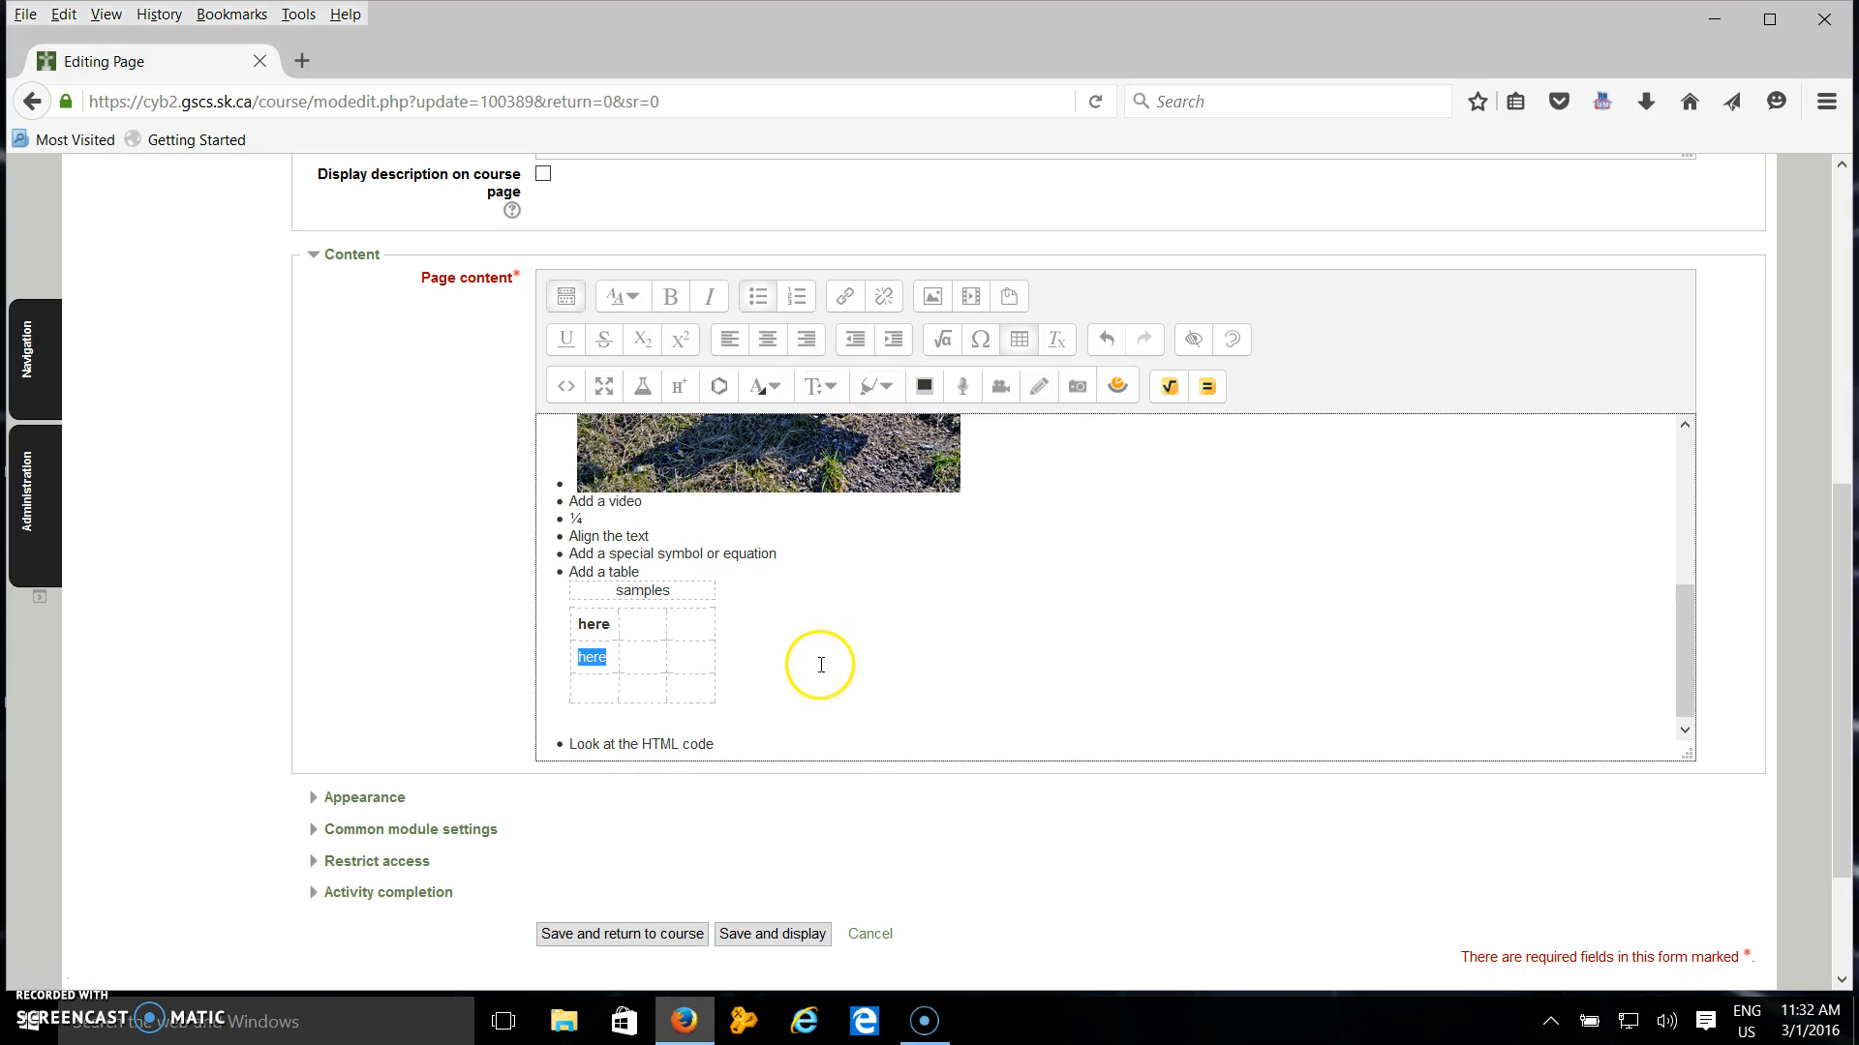
click(737, 631)
Examine the page's HTML source, return to the normal editor, and save and display the page.
click(568, 388)
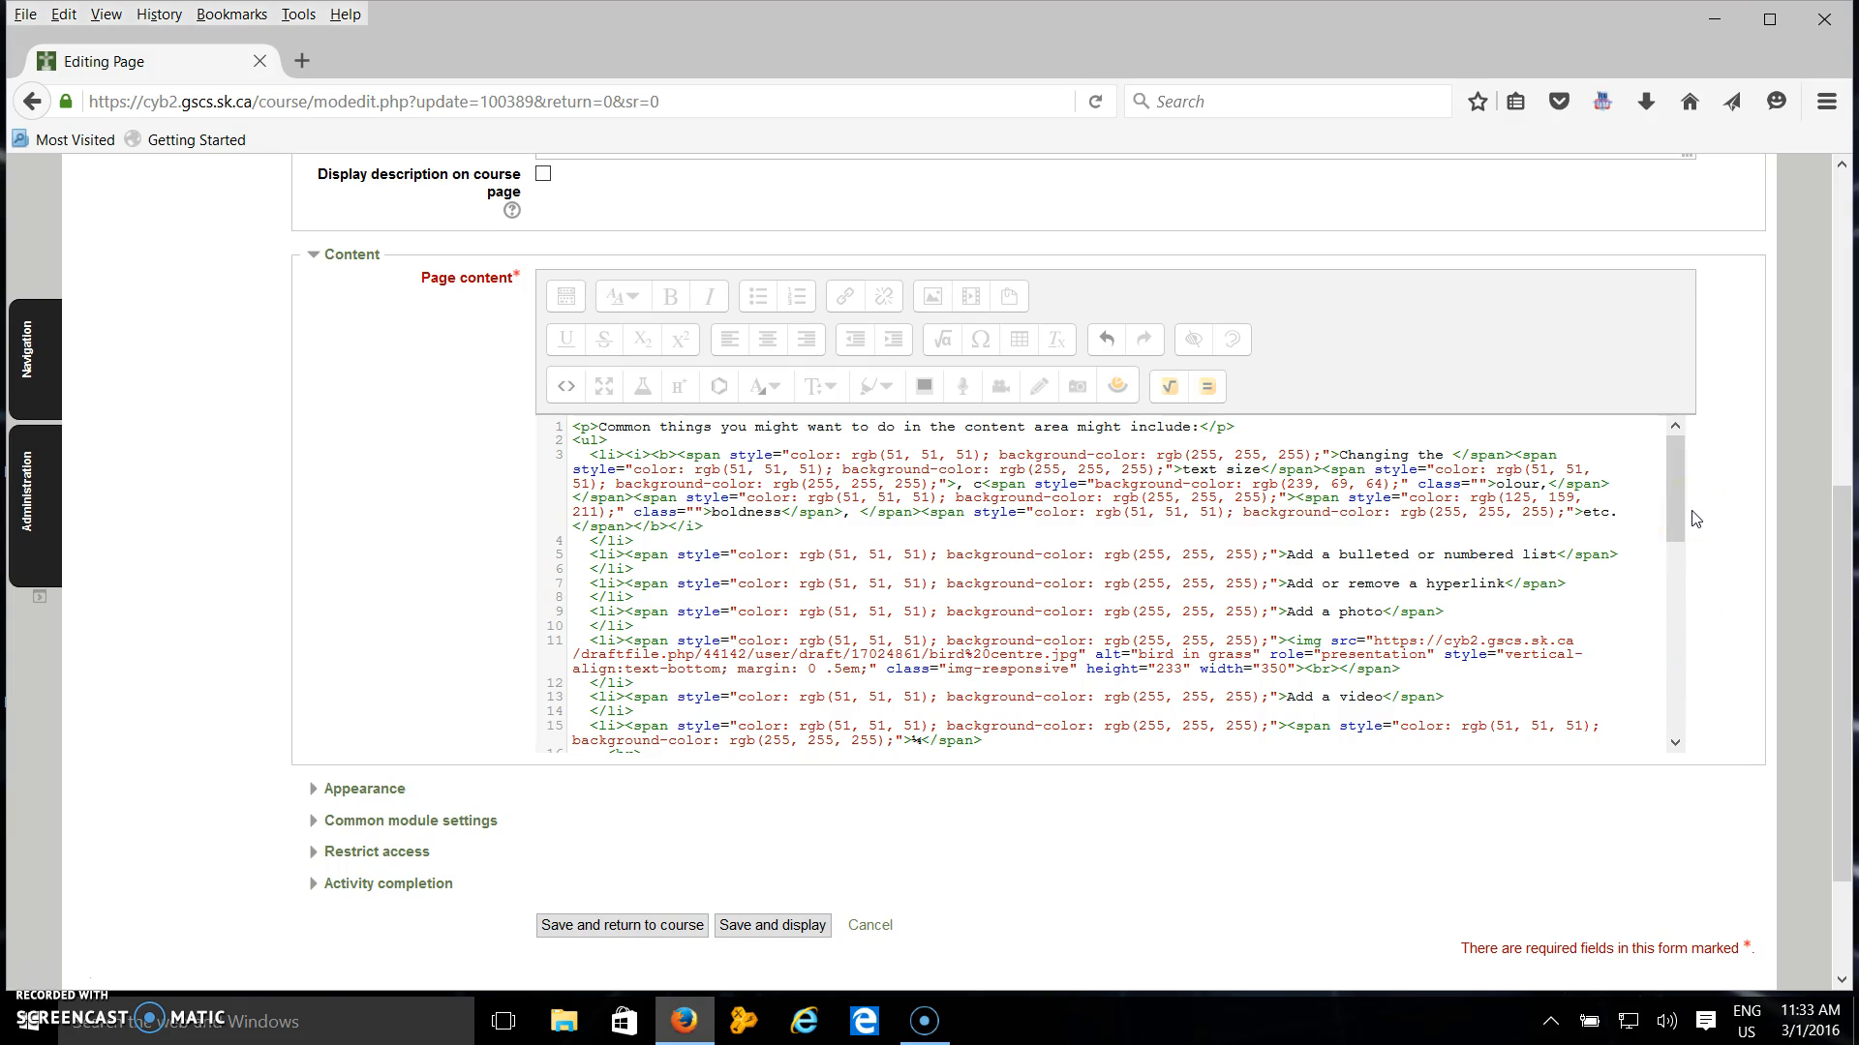
drag(1678, 523, 1681, 672)
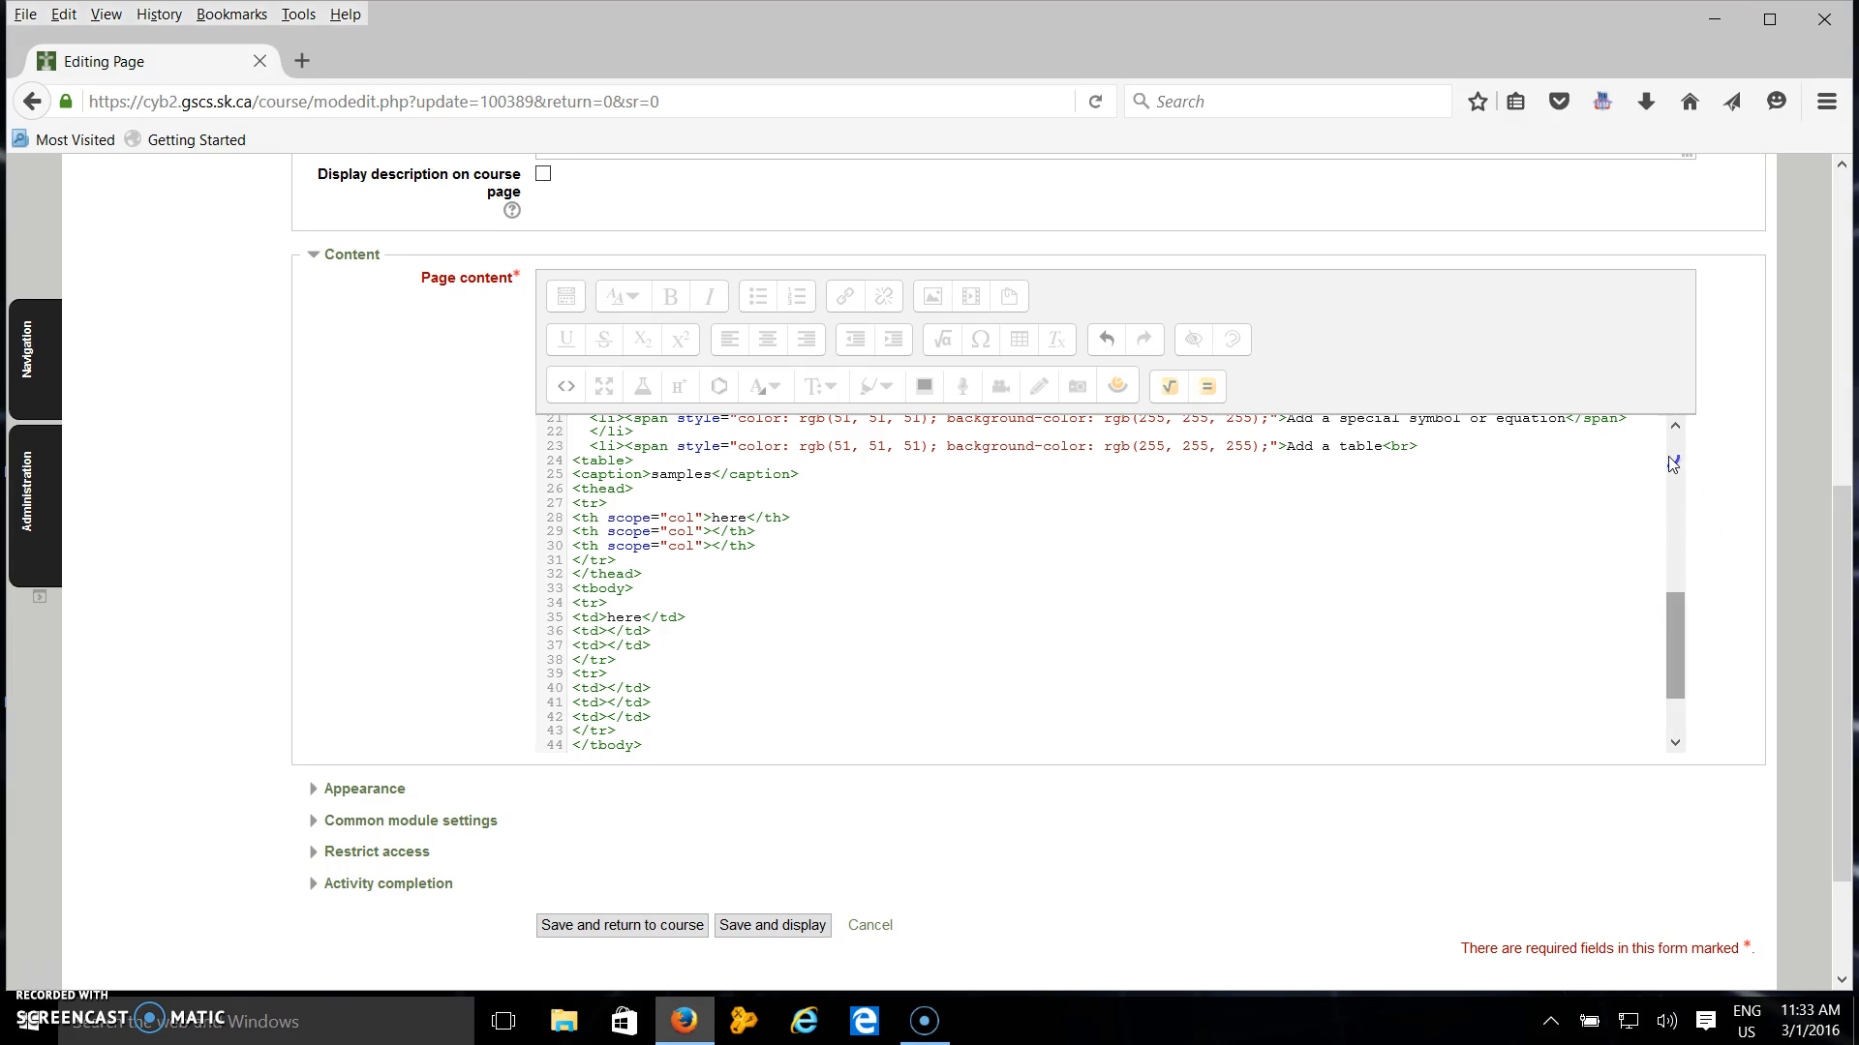
scroll(1669, 456, up, 5)
click(567, 390)
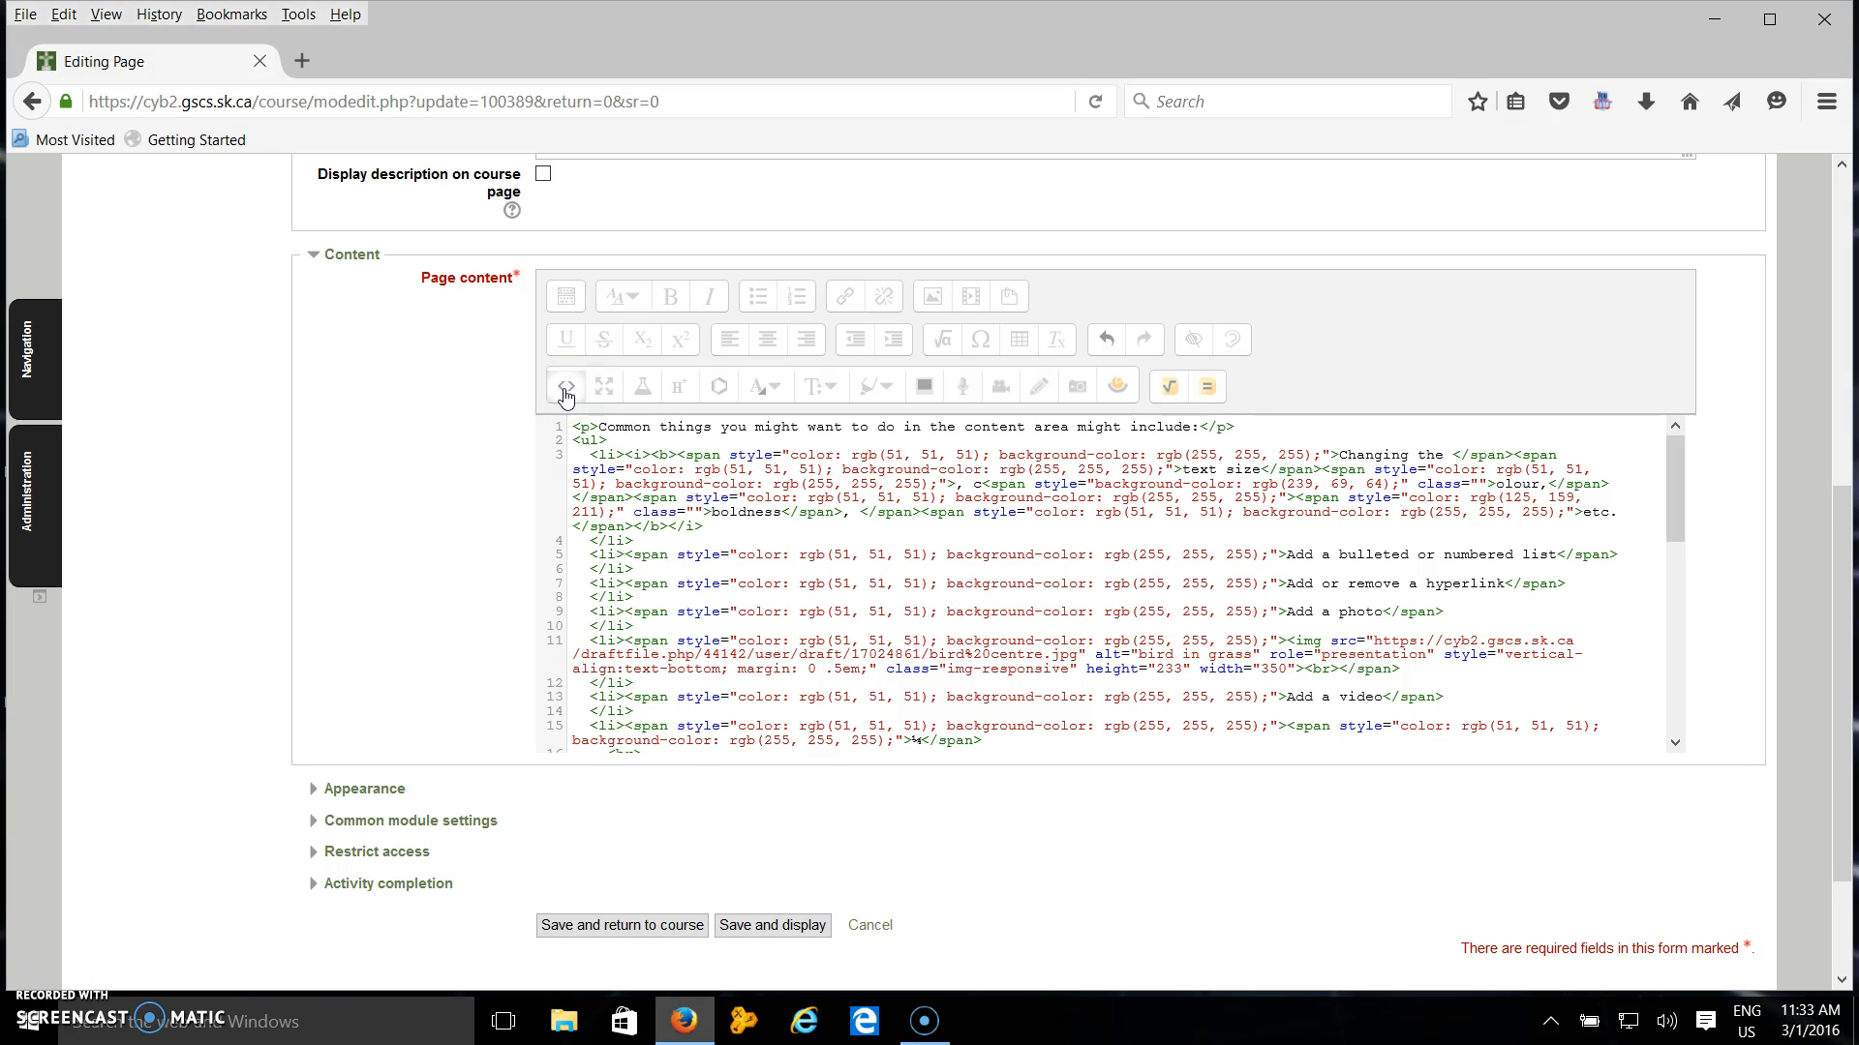
click(605, 393)
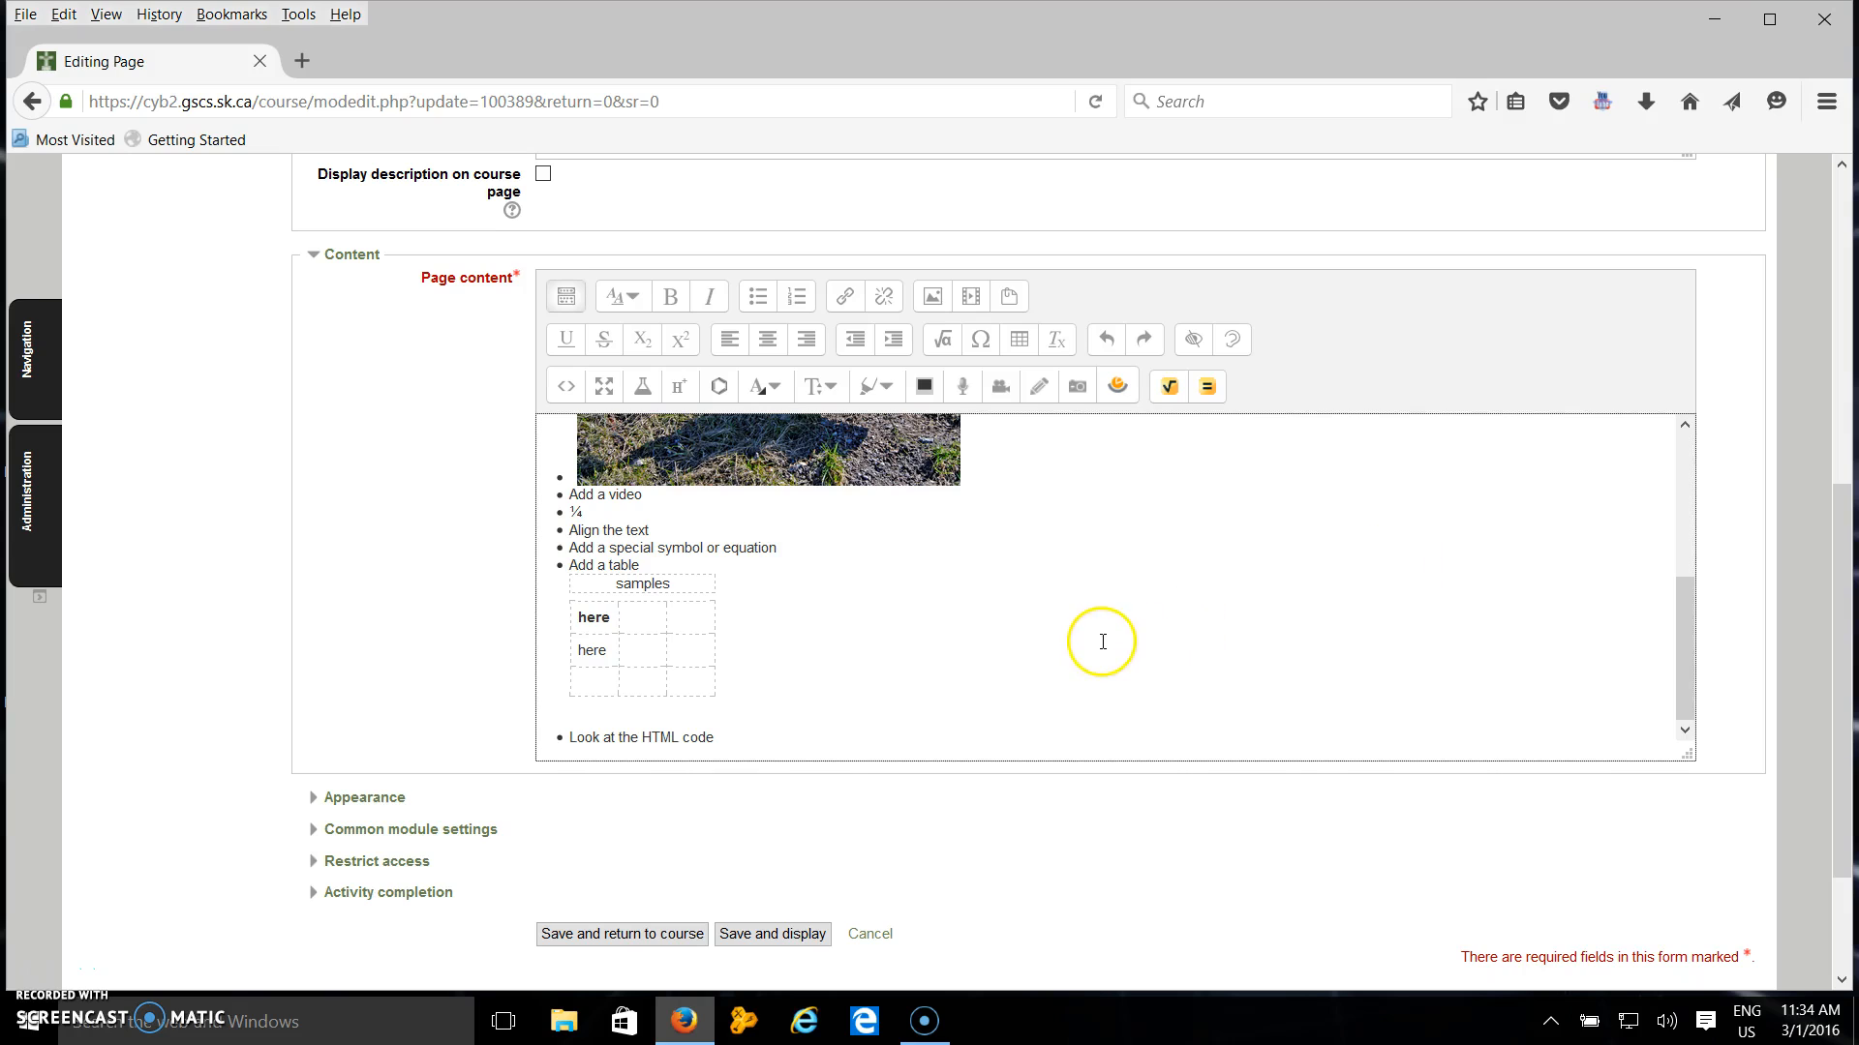
click(784, 935)
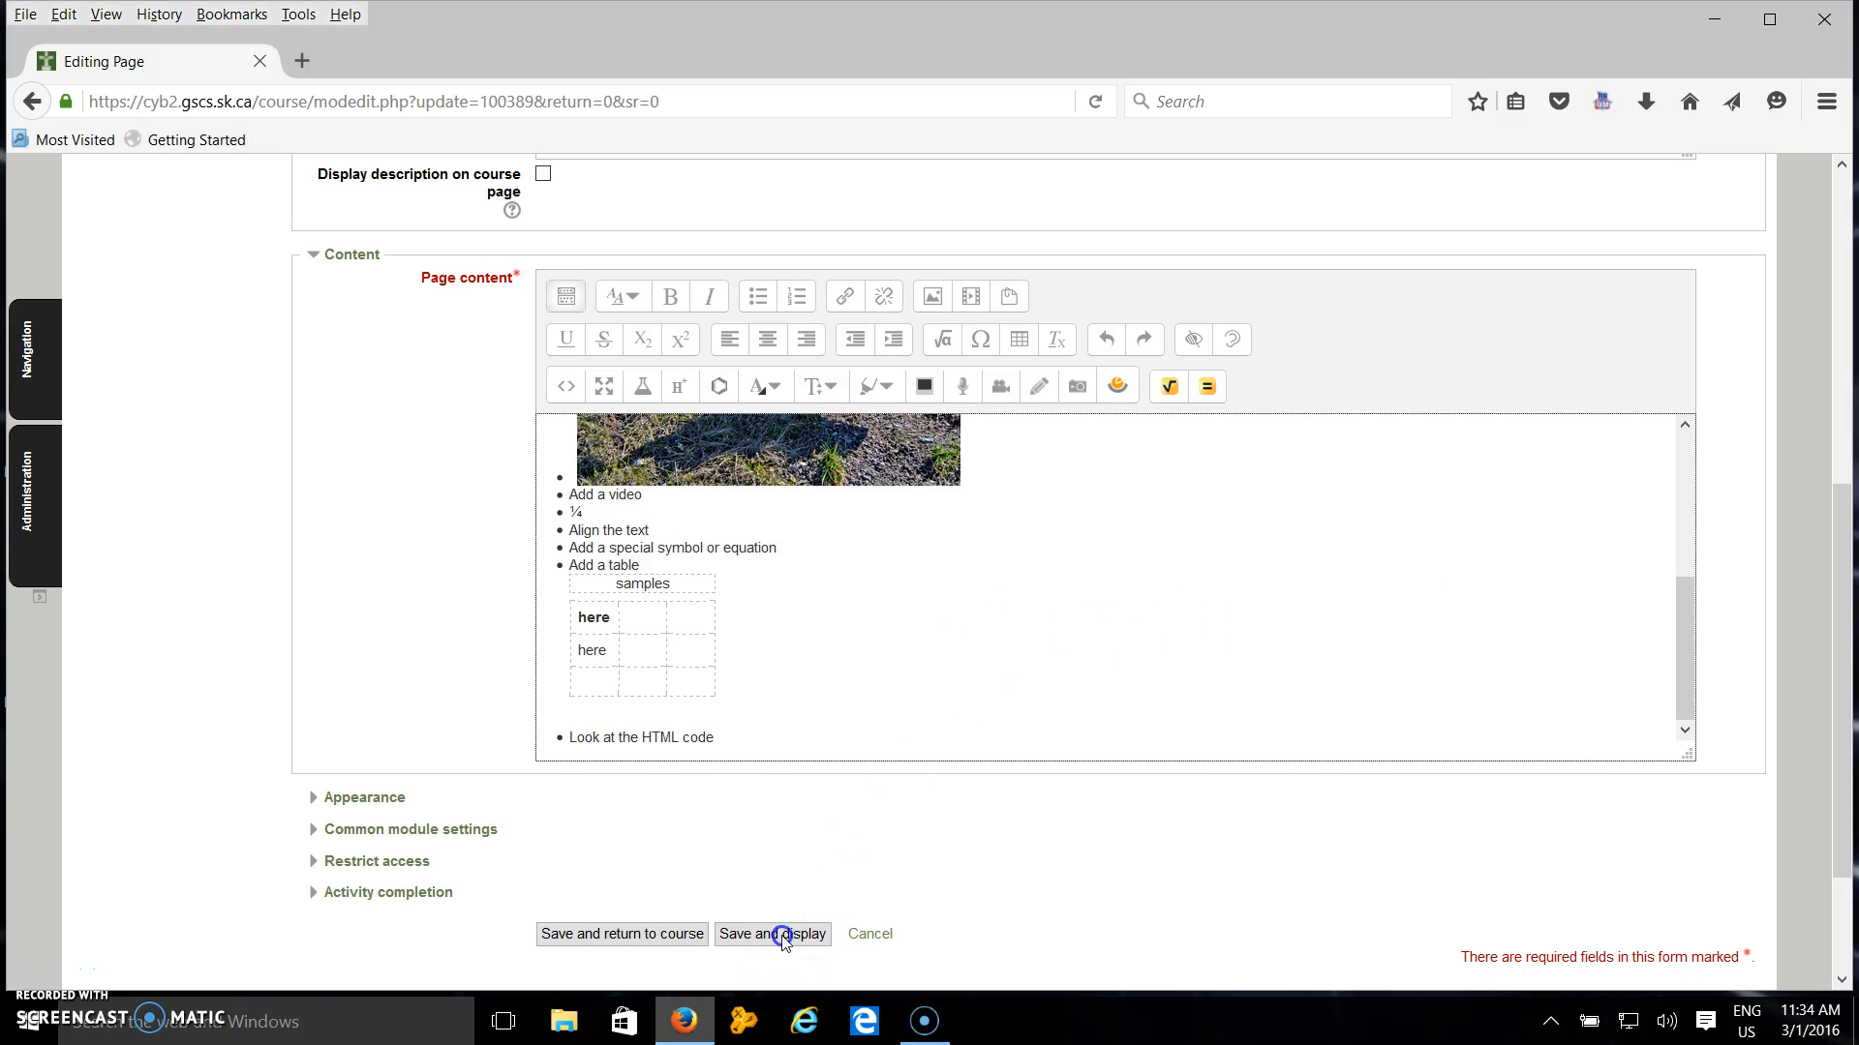